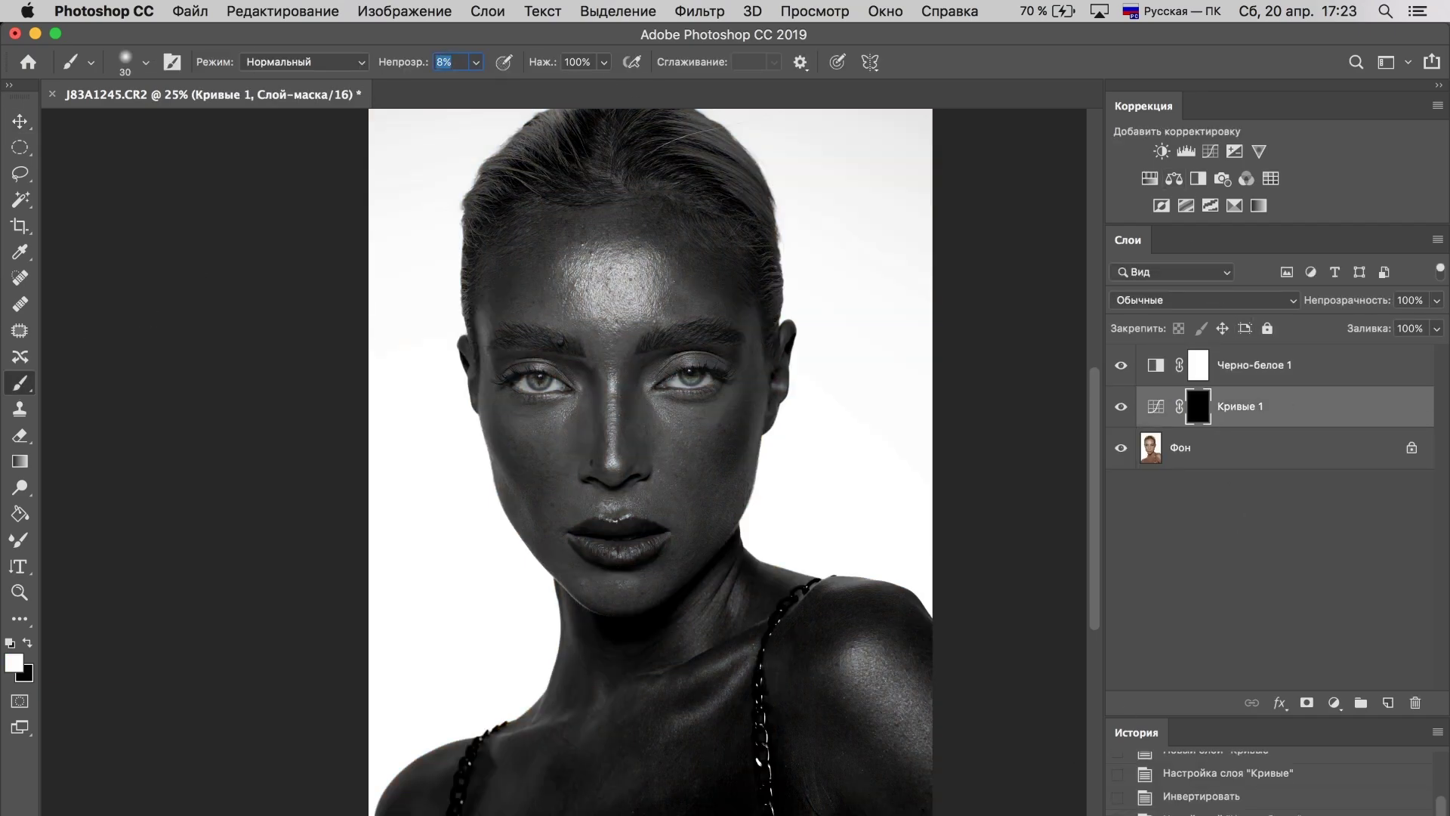
Step: At 5% brush opacity, softly paint white into the Кривые 1 mask over the cheek
{"action": "type", "text": "5"}
{"action": "key", "text": "Return"}
{"action": "scroll", "coordinate": [644, 421], "scroll_direction": "up", "scroll_amount": 5}
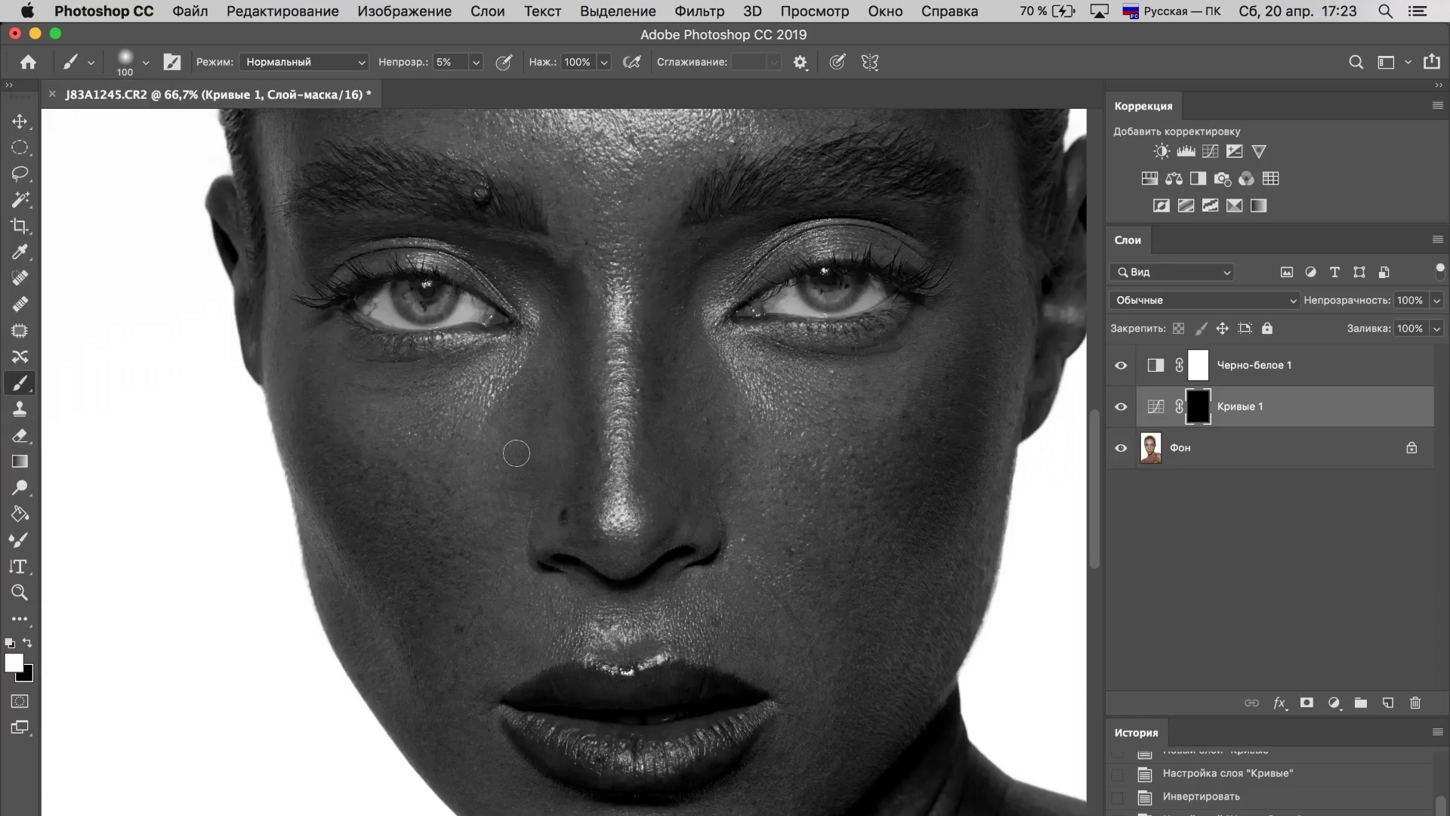
{"action": "mouse_move", "coordinate": [516, 453]}
{"action": "left_mouse_down"}
{"action": "mouse_move", "coordinate": [528, 476]}
{"action": "mouse_move", "coordinate": [533, 451]}
{"action": "left_mouse_up"}
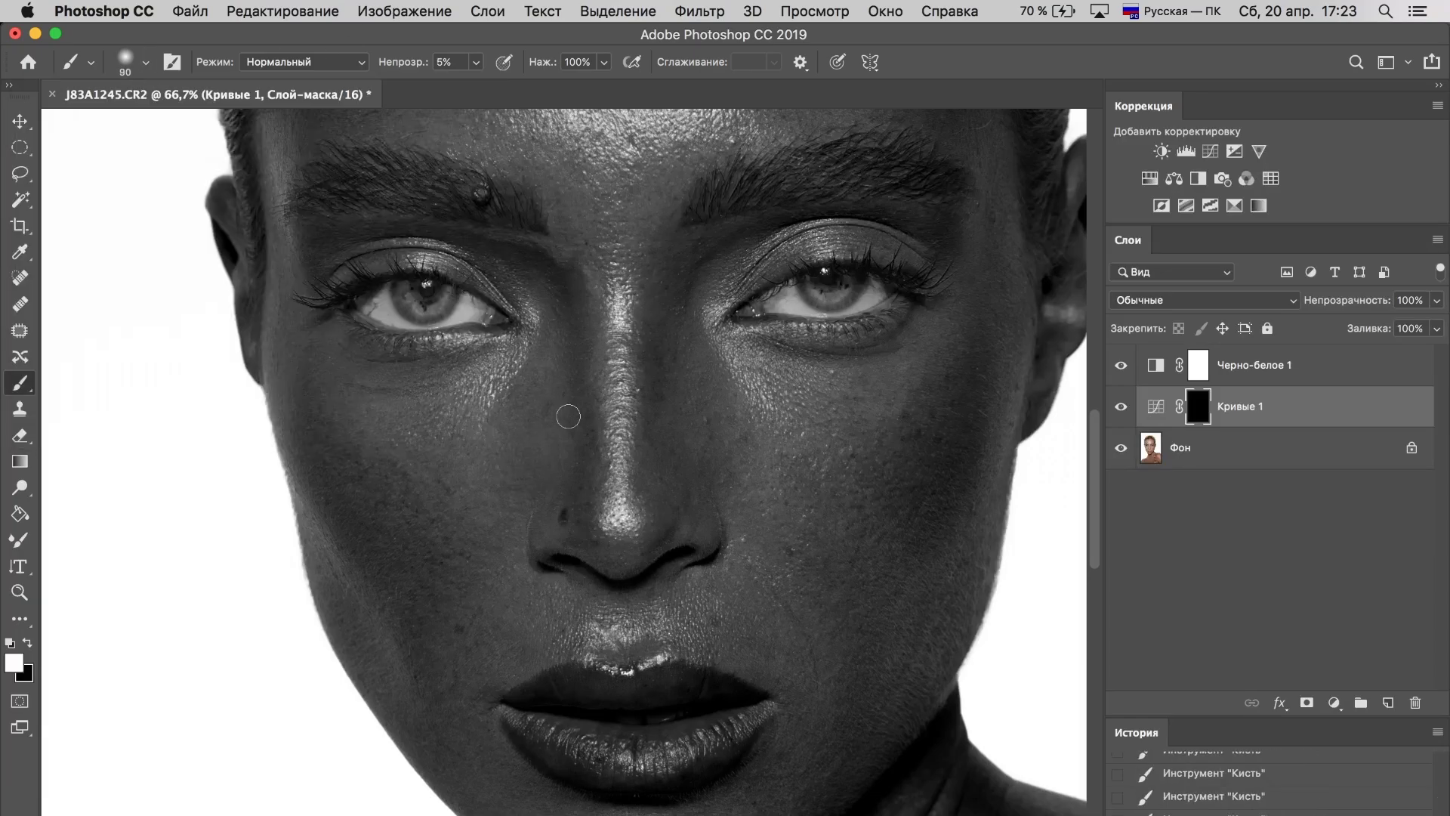
{"action": "key", "text": "bracketleft"}
{"action": "scroll", "coordinate": [431, 688], "scroll_direction": "down", "scroll_amount": 5}
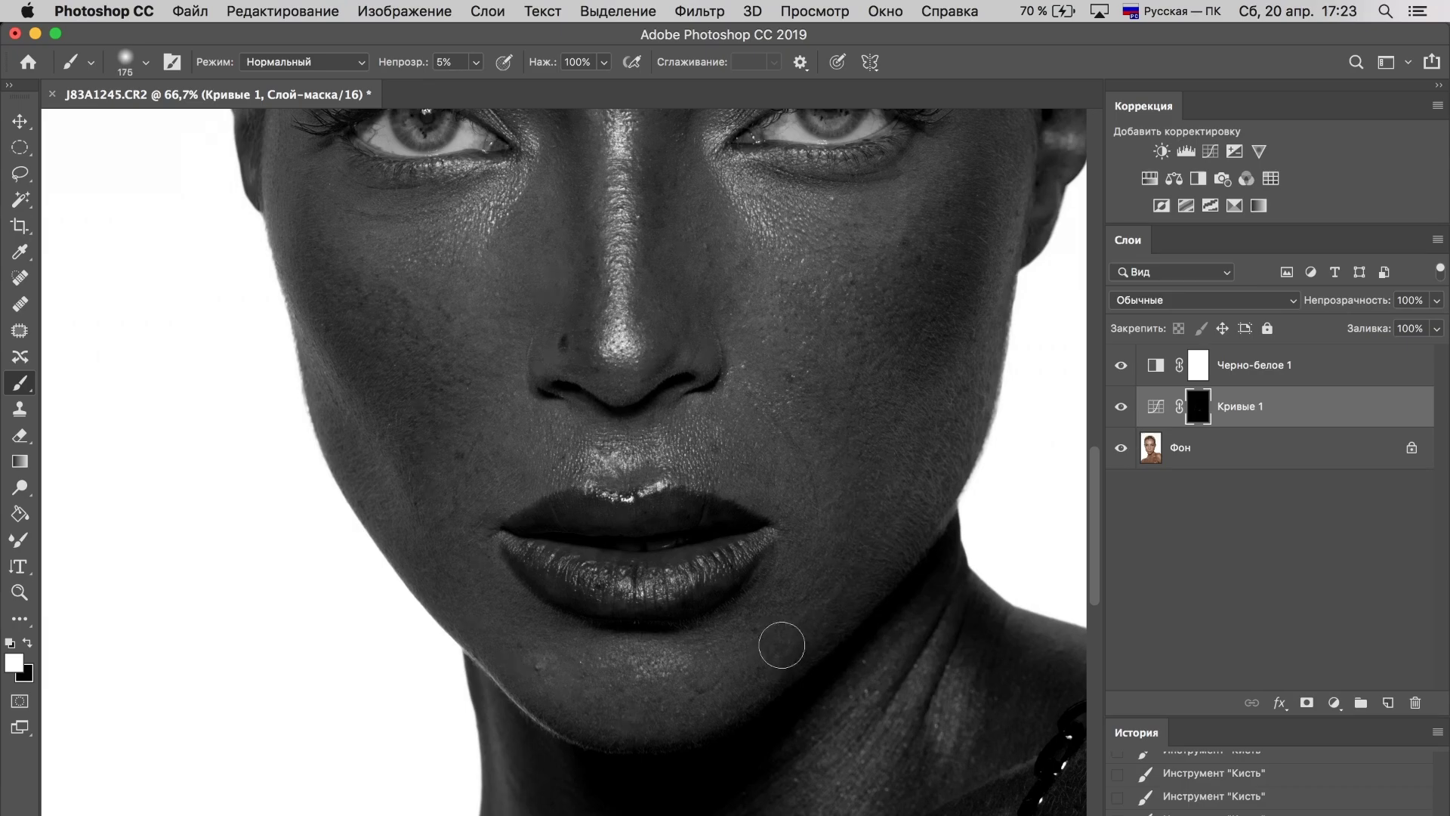
Step: Paint the forehead and nose with a larger brush, then hide the Черно-белое 1 layer
{"action": "scroll", "coordinate": [748, 408], "scroll_direction": "up", "scroll_amount": 7}
{"action": "key", "text": "bracketright"}
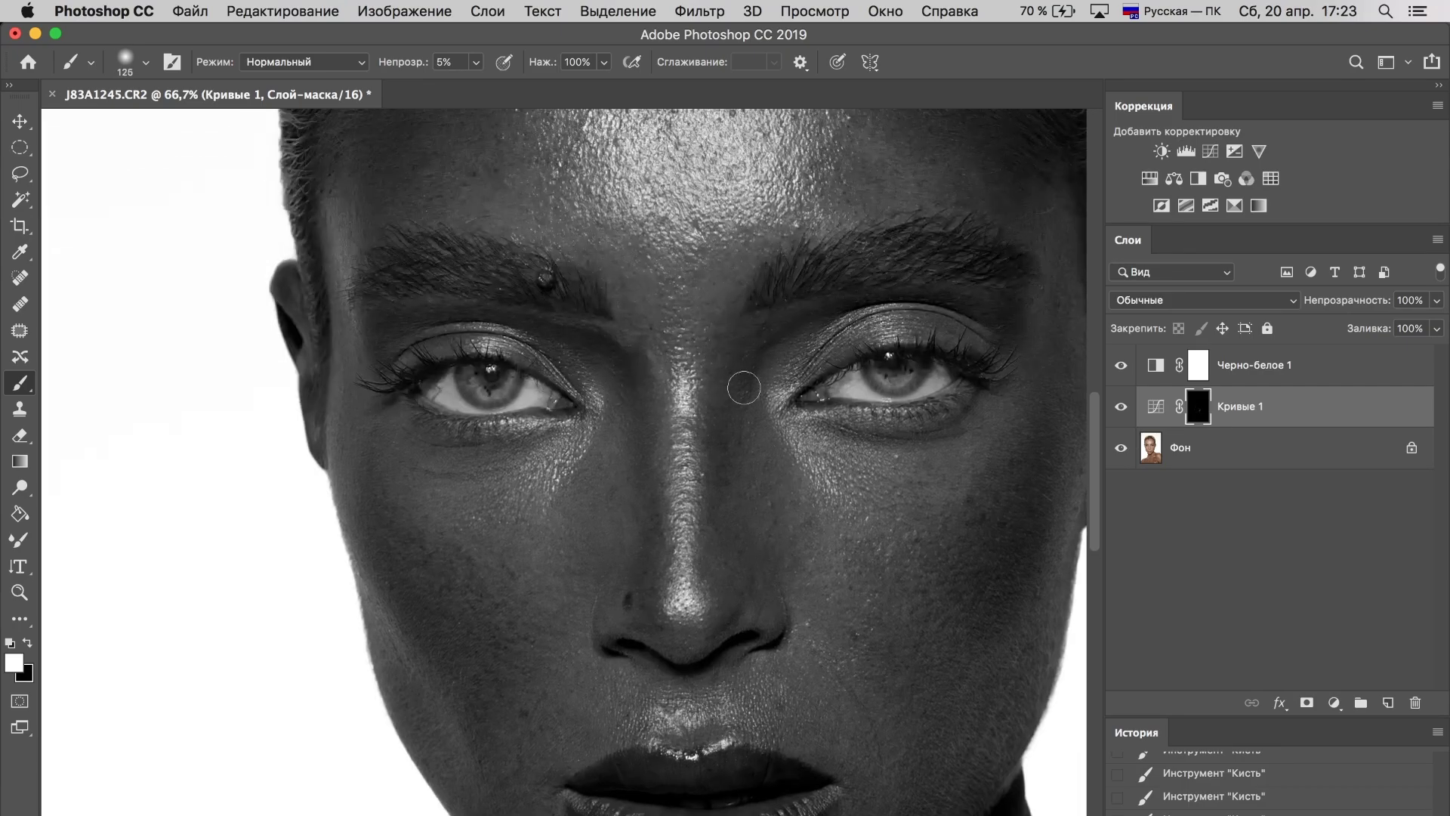
{"action": "scroll", "coordinate": [746, 438], "scroll_direction": "up", "scroll_amount": 10}
{"action": "key", "text": "bracketright"}
{"action": "key", "text": "bracketright"}
{"action": "key", "text": "bracketright"}
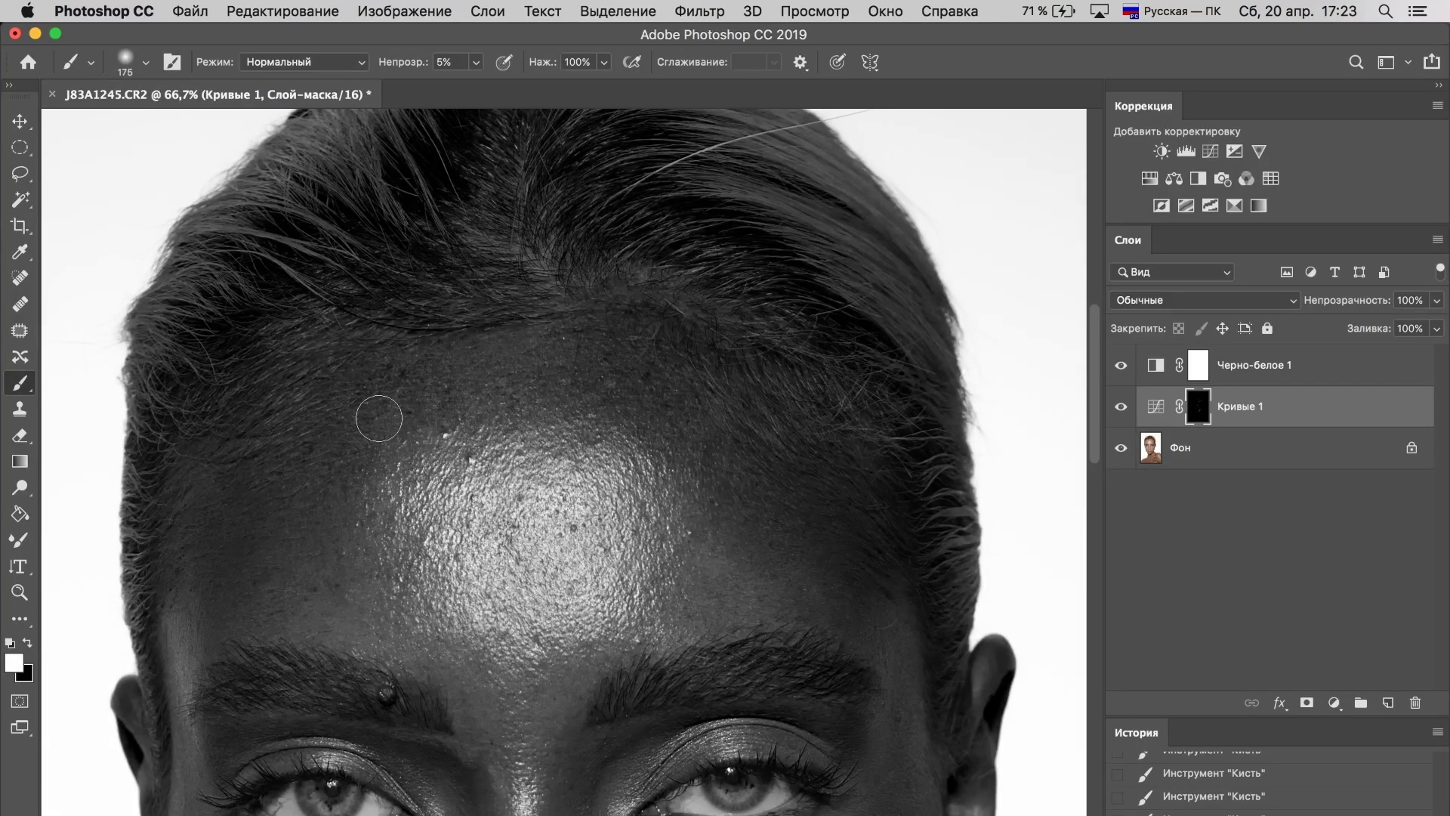
{"action": "scroll", "coordinate": [268, 435], "scroll_direction": "down", "scroll_amount": 10}
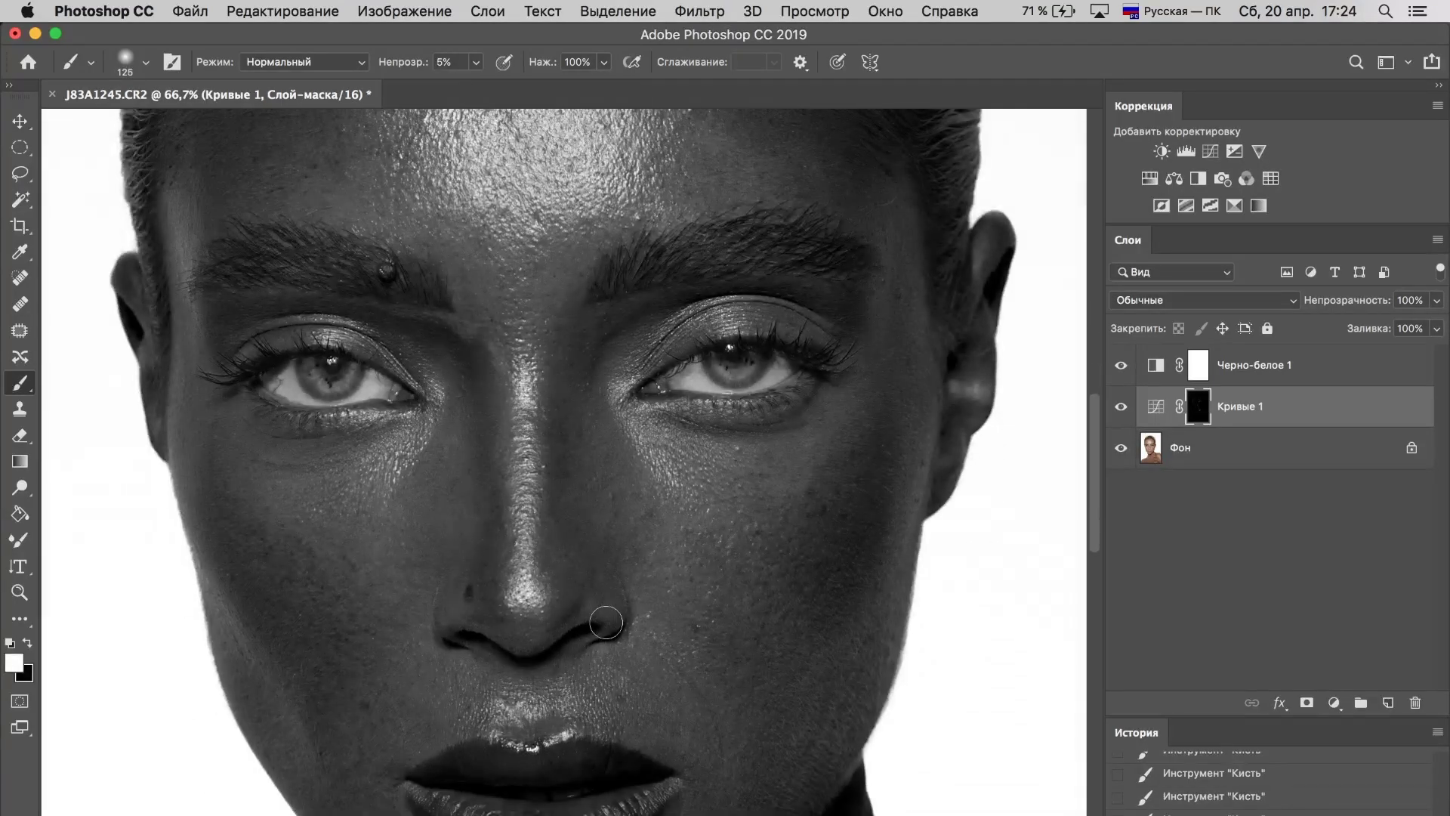
{"action": "scroll", "coordinate": [606, 621], "scroll_direction": "down", "scroll_amount": 9}
{"action": "scroll", "coordinate": [645, 691], "scroll_direction": "up", "scroll_amount": 7}
{"action": "key", "text": "ctrl+minus"}
{"action": "key", "text": "ctrl+minus"}
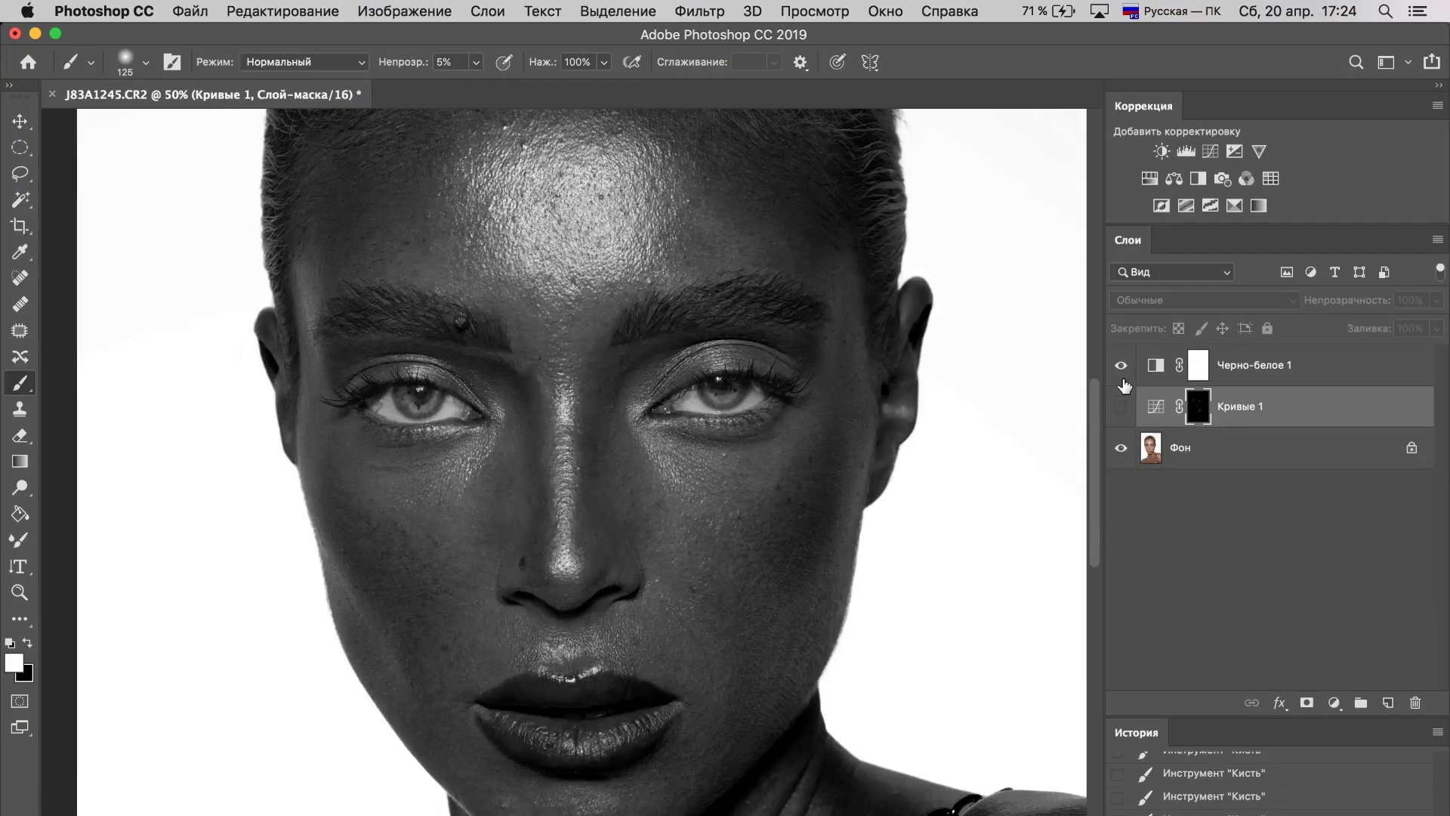
{"action": "left_click", "coordinate": [1120, 365]}
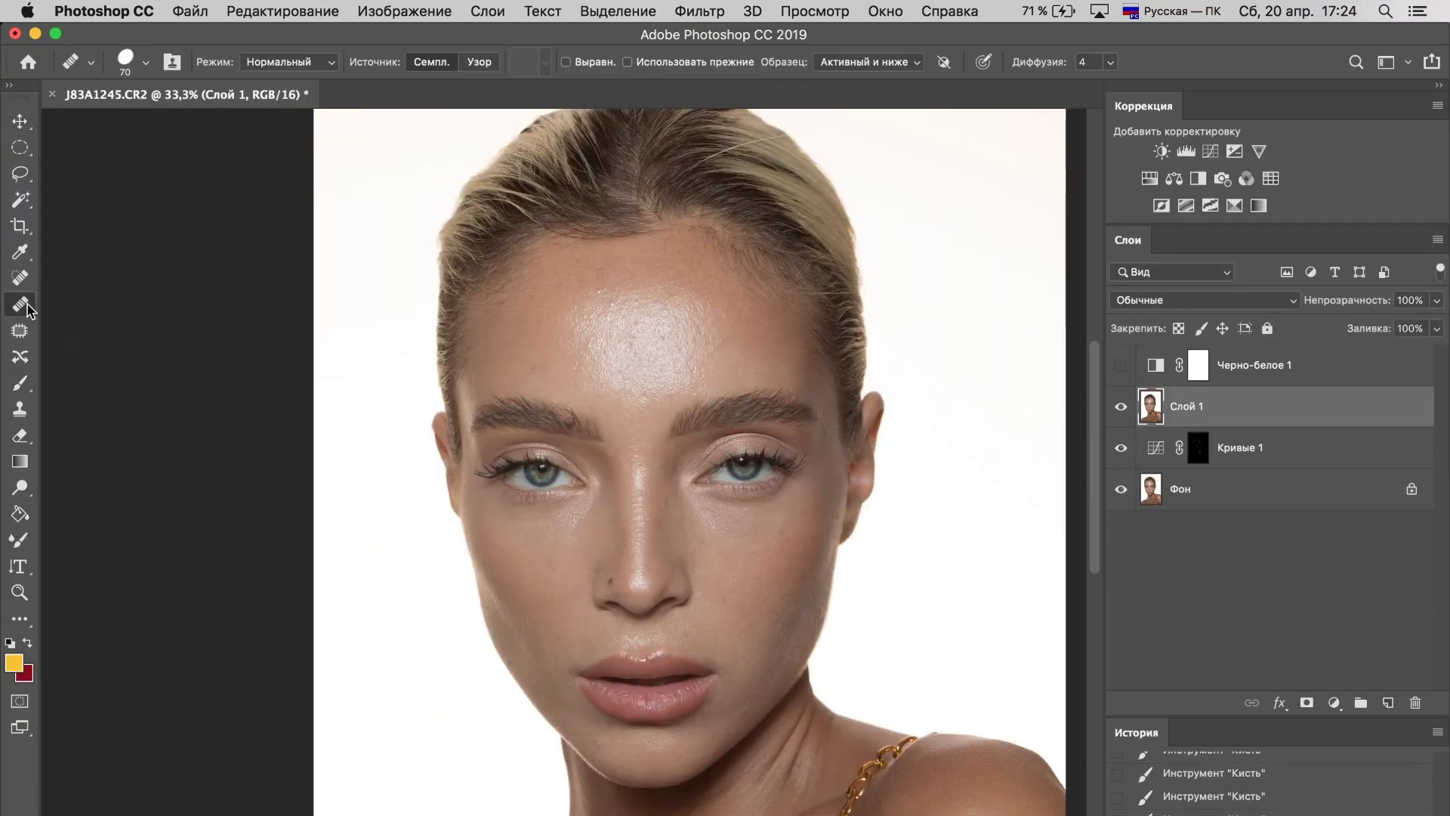
Step: Stamp the visible layers into a new layer and heal a forehead blemish with the Healing Brush
{"action": "key", "text": "j"}
{"action": "key", "text": "ctrl+1"}
{"action": "scroll", "coordinate": [660, 424], "scroll_direction": "up", "scroll_amount": 1}
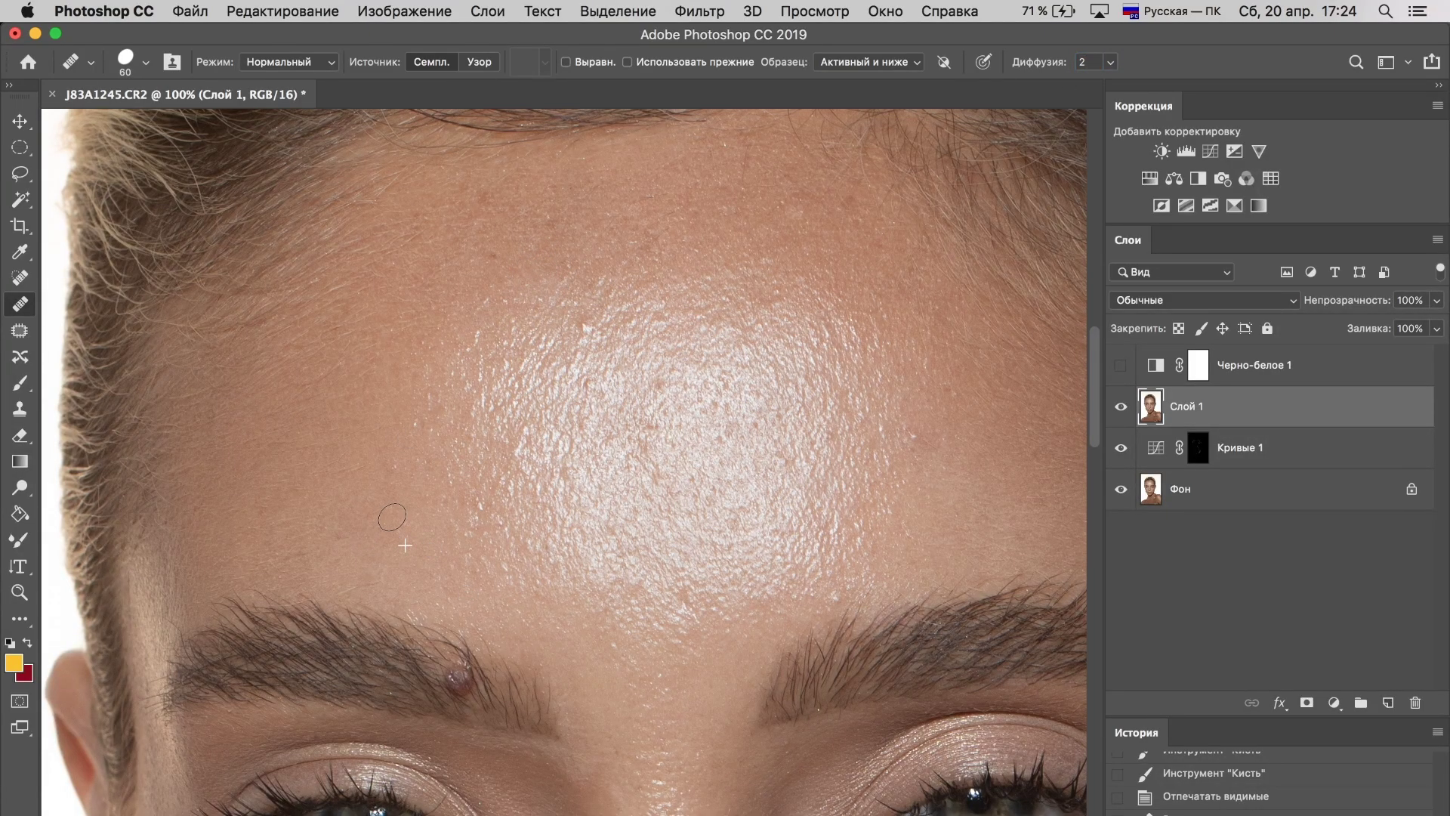
{"action": "left_click", "coordinate": [391, 517]}
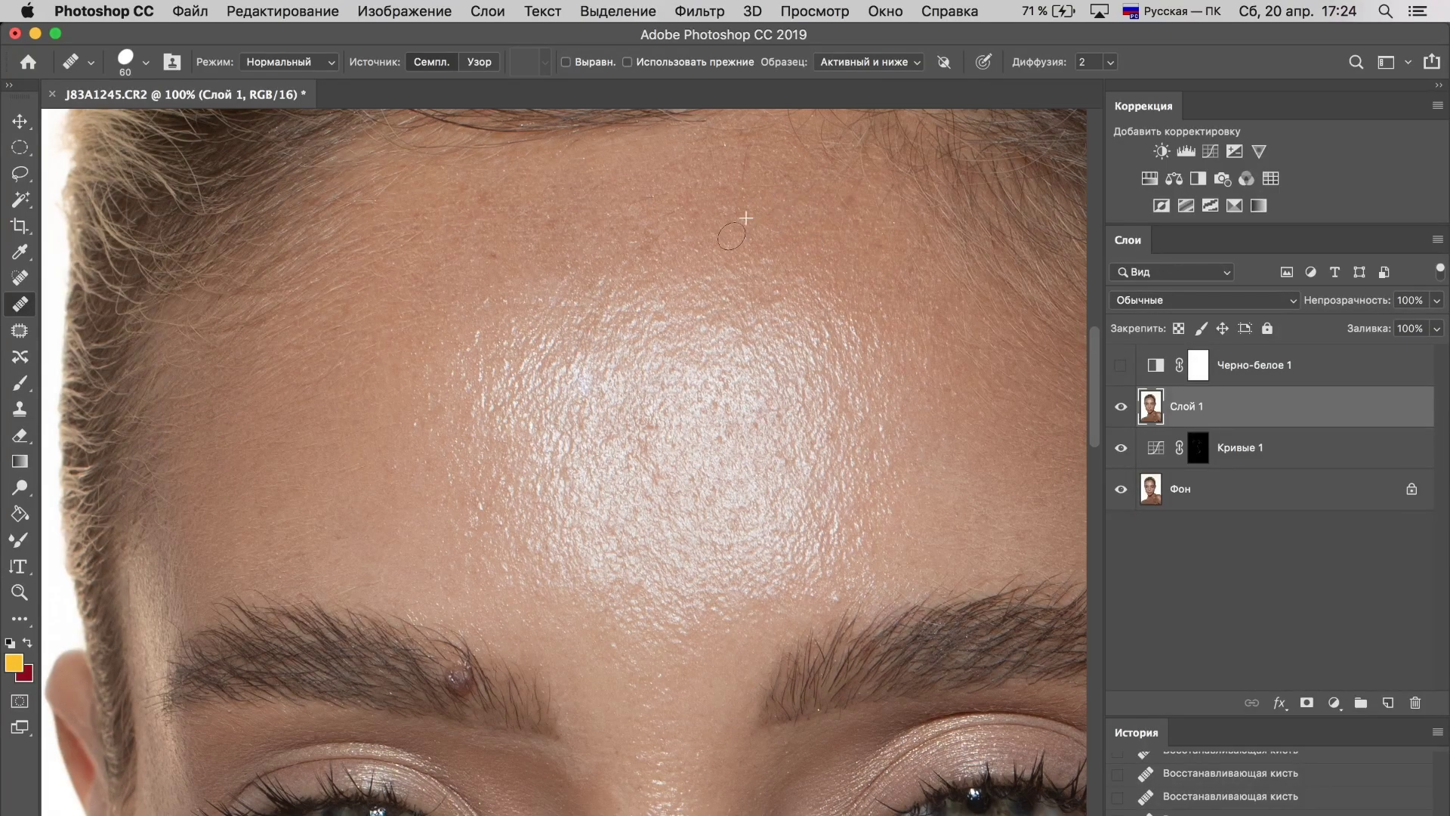
Step: Heal the remaining blemishes on the cheeks, around the lips and chin, then compare with the original
{"action": "scroll", "coordinate": [745, 527], "scroll_direction": "down", "scroll_amount": 10}
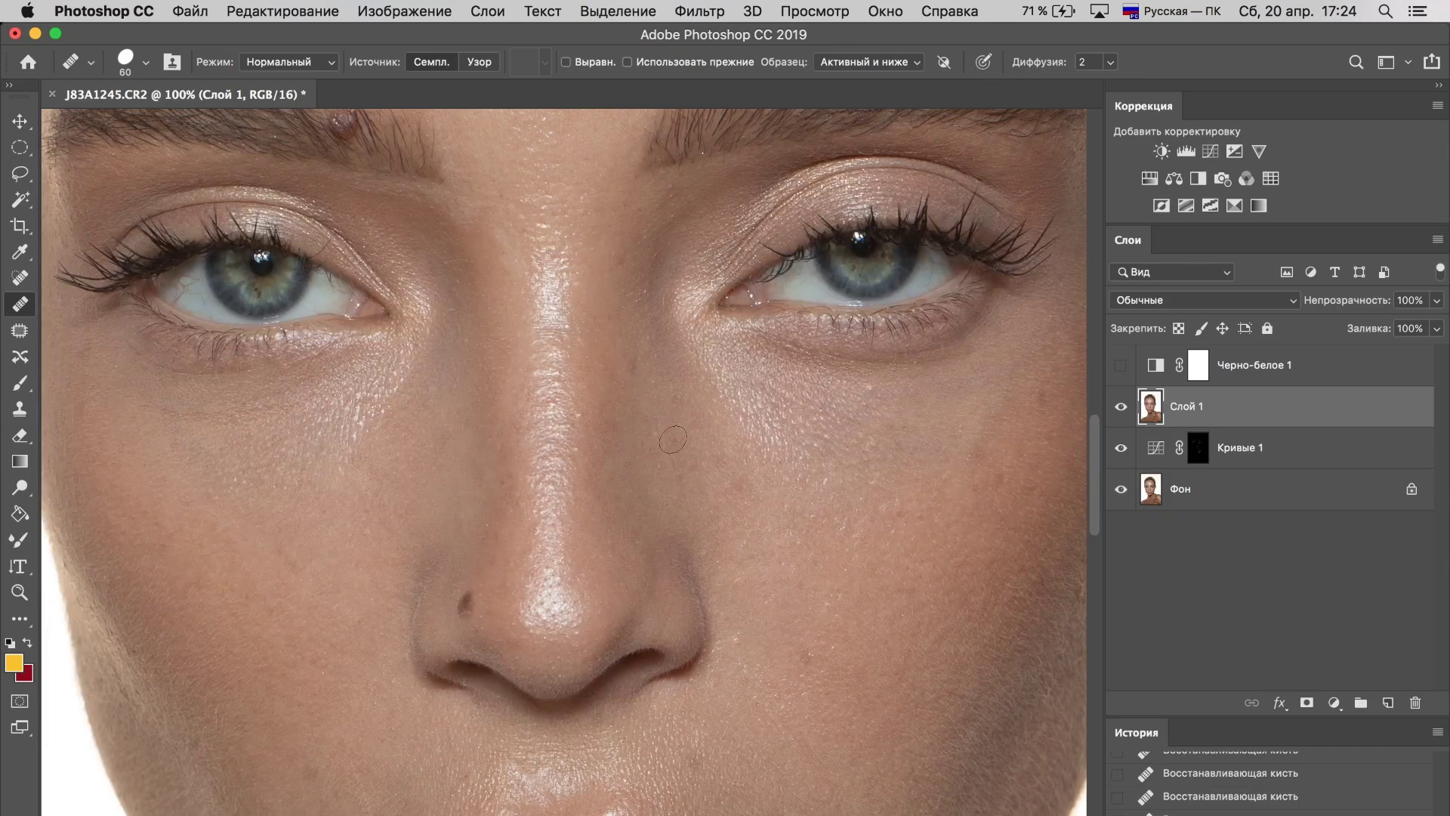
{"action": "scroll", "coordinate": [789, 717], "scroll_direction": "down", "scroll_amount": 5}
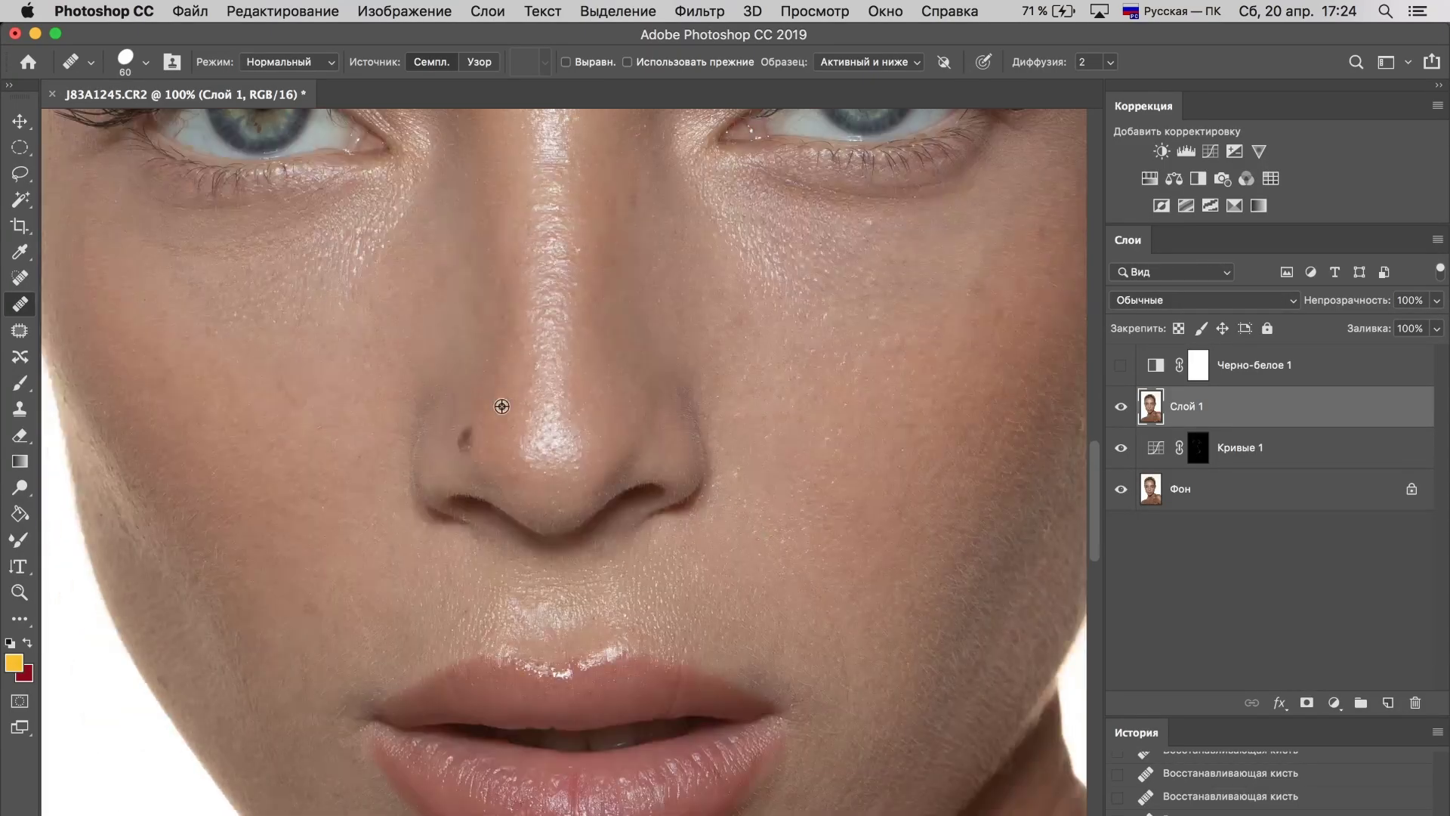
{"action": "scroll", "coordinate": [836, 763], "scroll_direction": "down", "scroll_amount": 6}
{"action": "scroll", "coordinate": [599, 602], "scroll_direction": "down", "scroll_amount": 7}
{"action": "scroll", "coordinate": [499, 524], "scroll_direction": "up", "scroll_amount": 1}
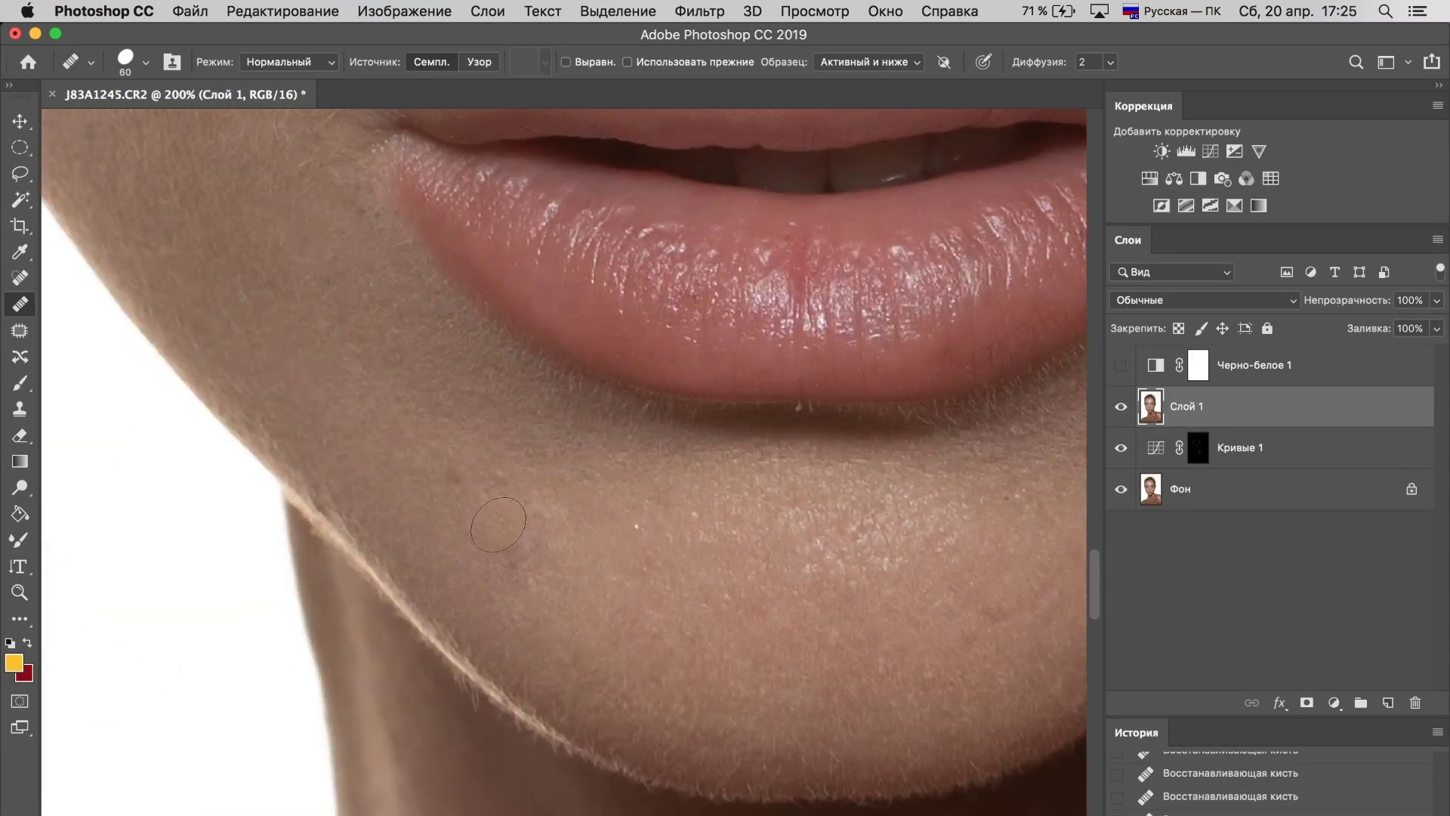
{"action": "scroll", "coordinate": [454, 491], "scroll_direction": "up", "scroll_amount": 5}
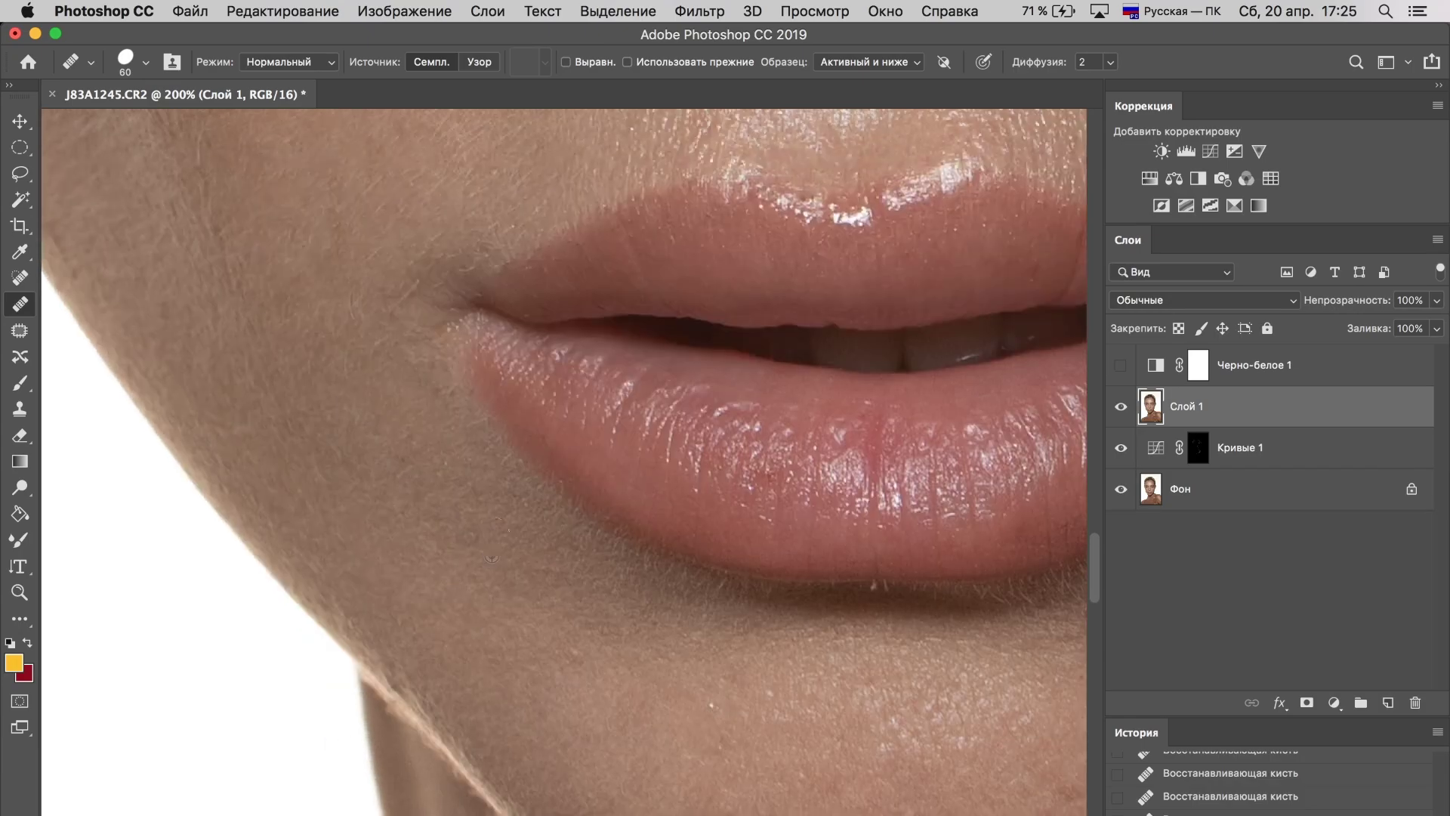
{"action": "scroll", "coordinate": [381, 465], "scroll_direction": "up", "scroll_amount": 4}
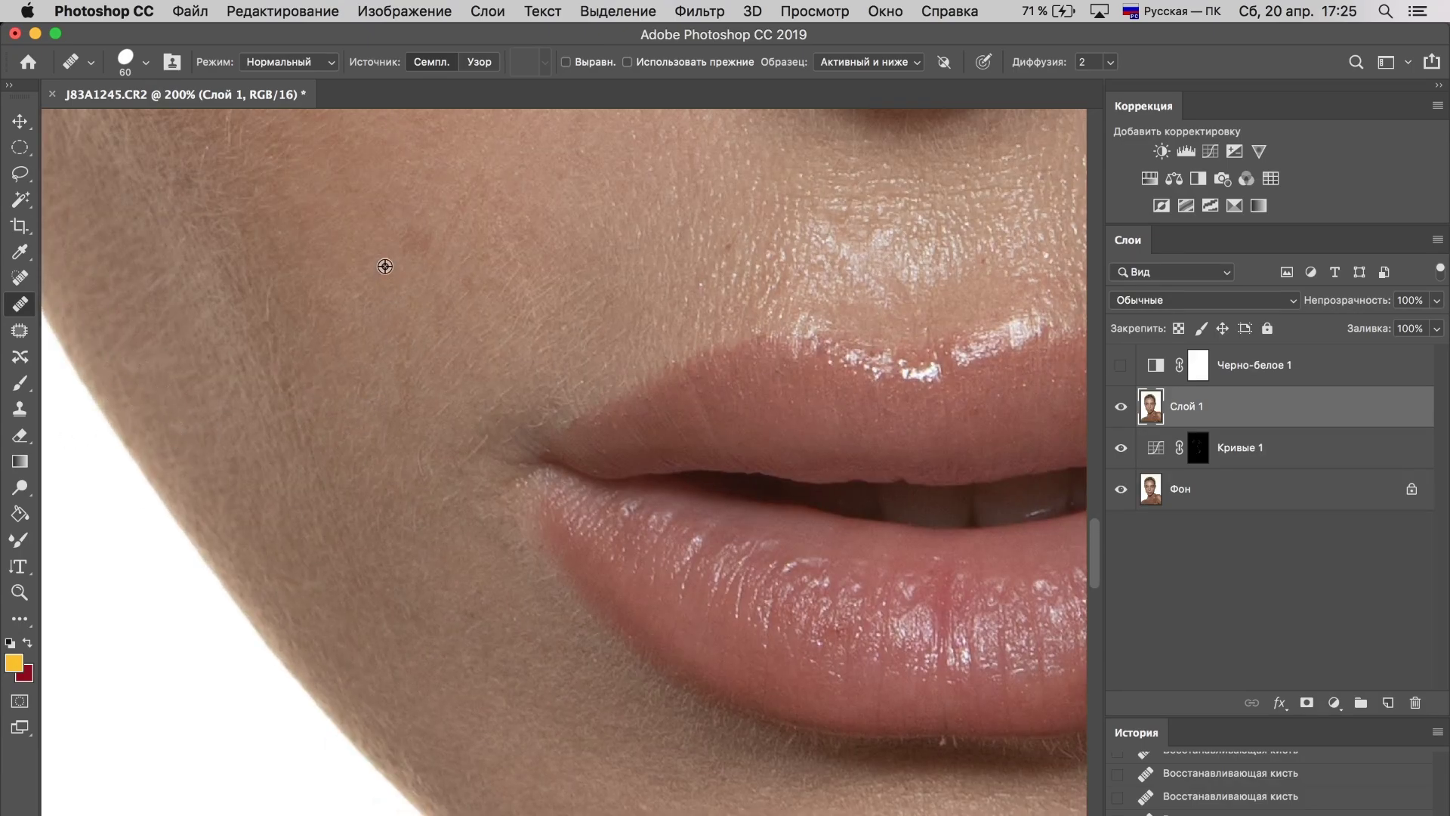
{"action": "scroll", "coordinate": [501, 502], "scroll_direction": "down", "scroll_amount": 2}
{"action": "scroll", "coordinate": [702, 431], "scroll_direction": "down", "scroll_amount": 1}
{"action": "scroll", "coordinate": [695, 430], "scroll_direction": "up", "scroll_amount": 1}
{"action": "scroll", "coordinate": [660, 404], "scroll_direction": "up", "scroll_amount": 2}
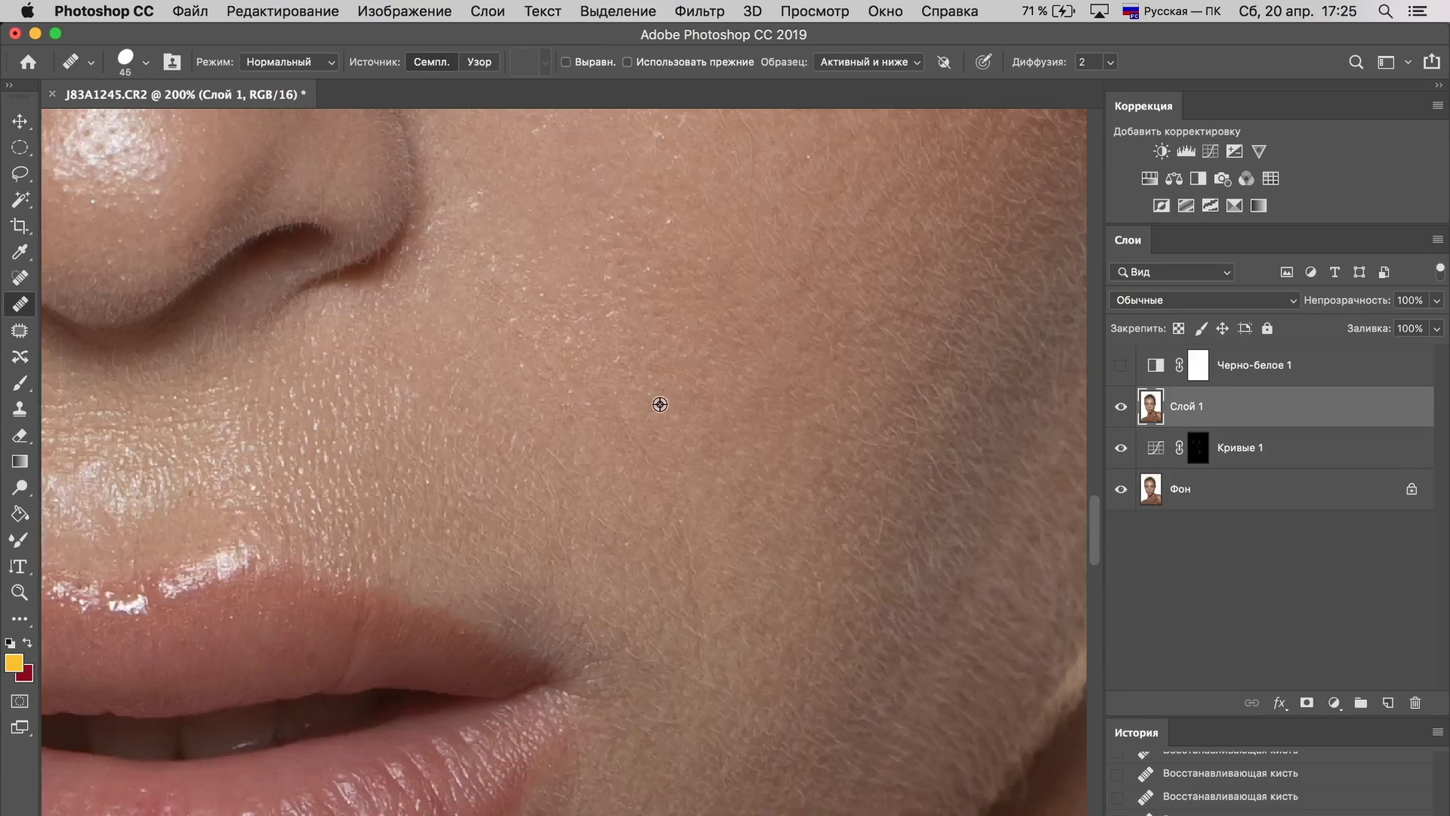
{"action": "scroll", "coordinate": [728, 606], "scroll_direction": "down", "scroll_amount": 1}
{"action": "scroll", "coordinate": [420, 534], "scroll_direction": "up", "scroll_amount": 1}
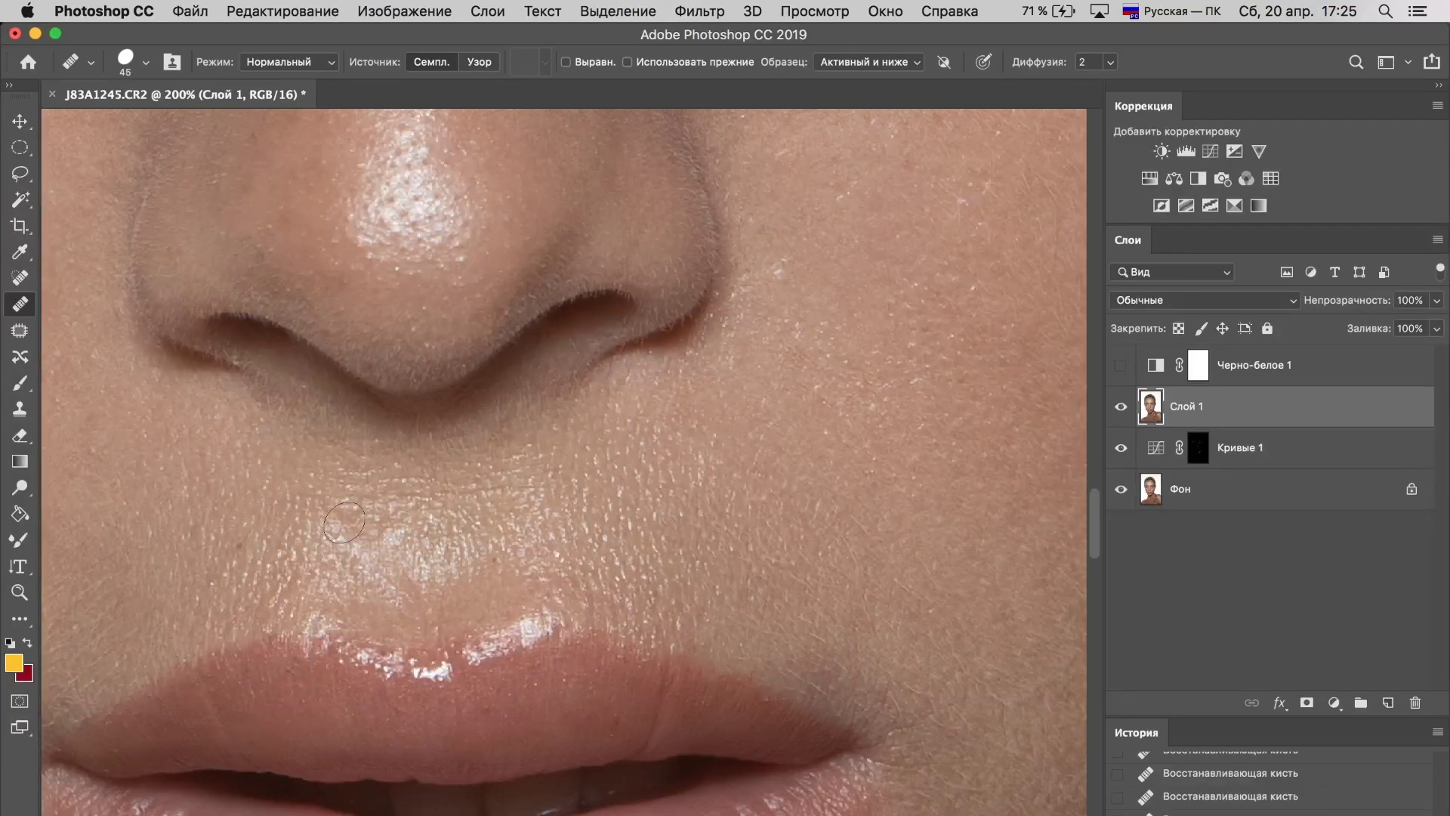
{"action": "scroll", "coordinate": [702, 423], "scroll_direction": "down", "scroll_amount": 2}
{"action": "scroll", "coordinate": [604, 469], "scroll_direction": "up", "scroll_amount": 2}
{"action": "scroll", "coordinate": [574, 498], "scroll_direction": "down", "scroll_amount": 1}
{"action": "scroll", "coordinate": [828, 390], "scroll_direction": "down", "scroll_amount": 1}
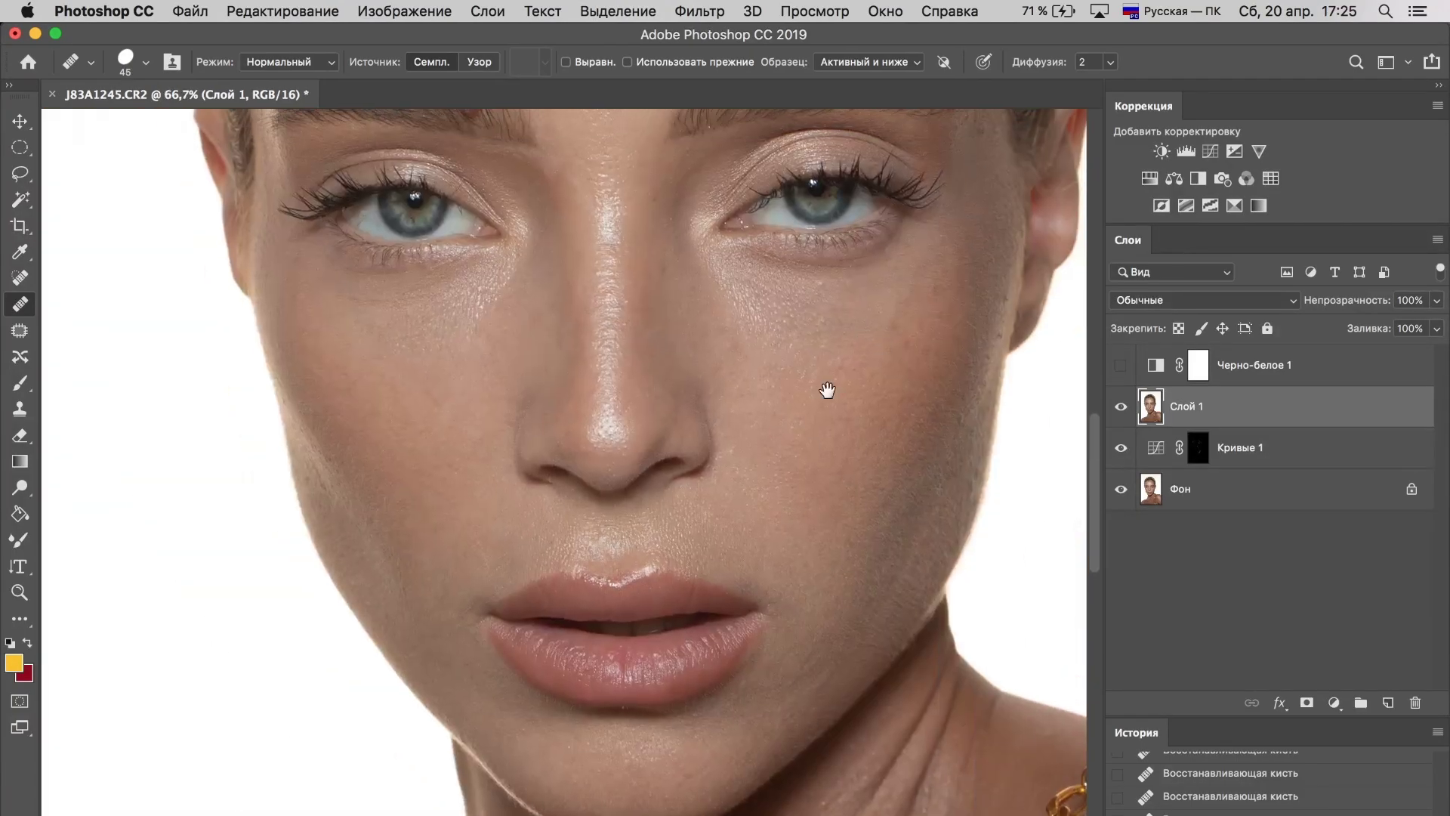
{"action": "scroll", "coordinate": [828, 389], "scroll_direction": "up", "scroll_amount": 2}
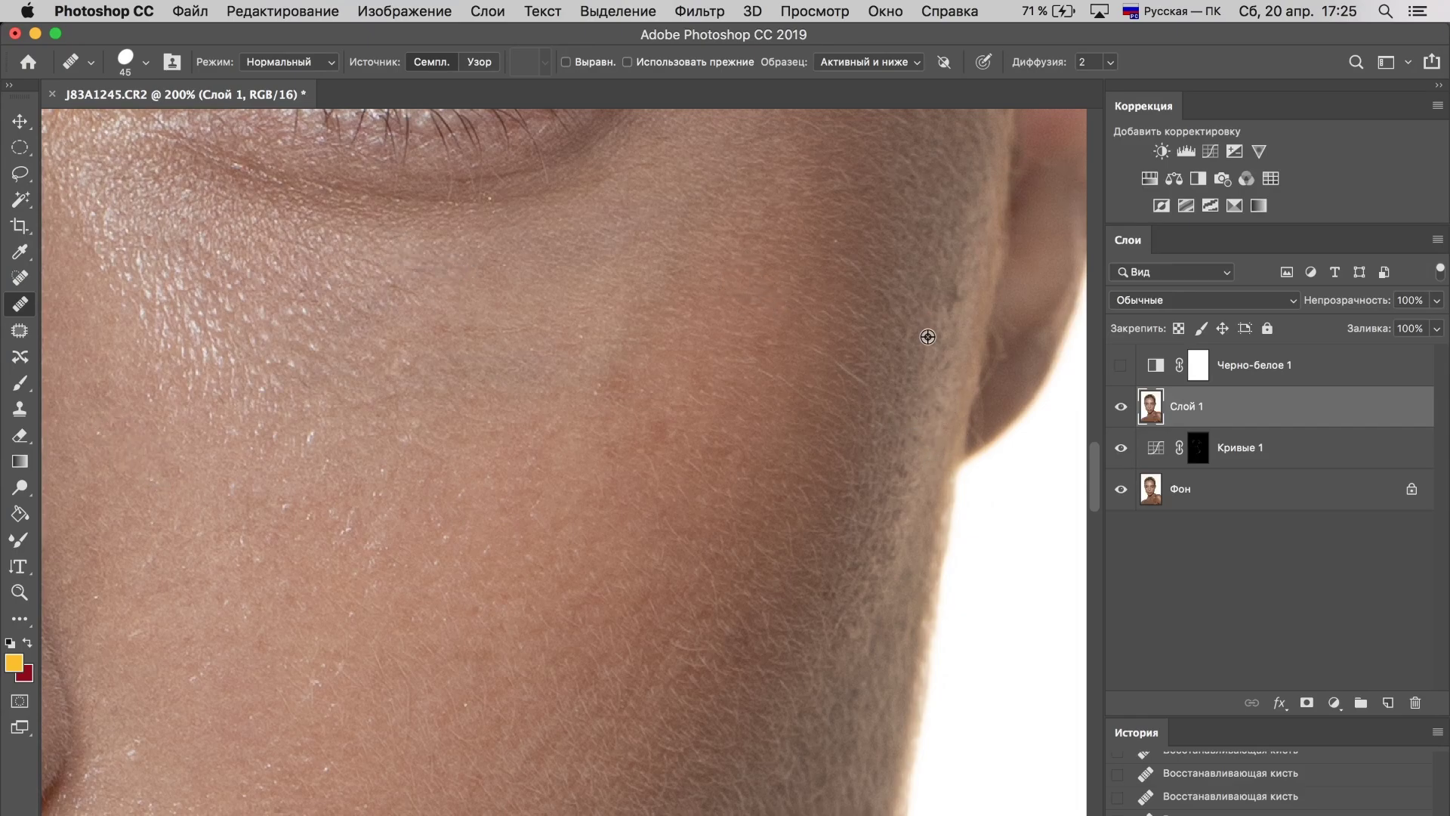
{"action": "scroll", "coordinate": [838, 463], "scroll_direction": "down", "scroll_amount": 1}
{"action": "scroll", "coordinate": [615, 657], "scroll_direction": "down", "scroll_amount": 1}
{"action": "scroll", "coordinate": [712, 418], "scroll_direction": "up", "scroll_amount": 1}
{"action": "scroll", "coordinate": [753, 451], "scroll_direction": "up", "scroll_amount": 1}
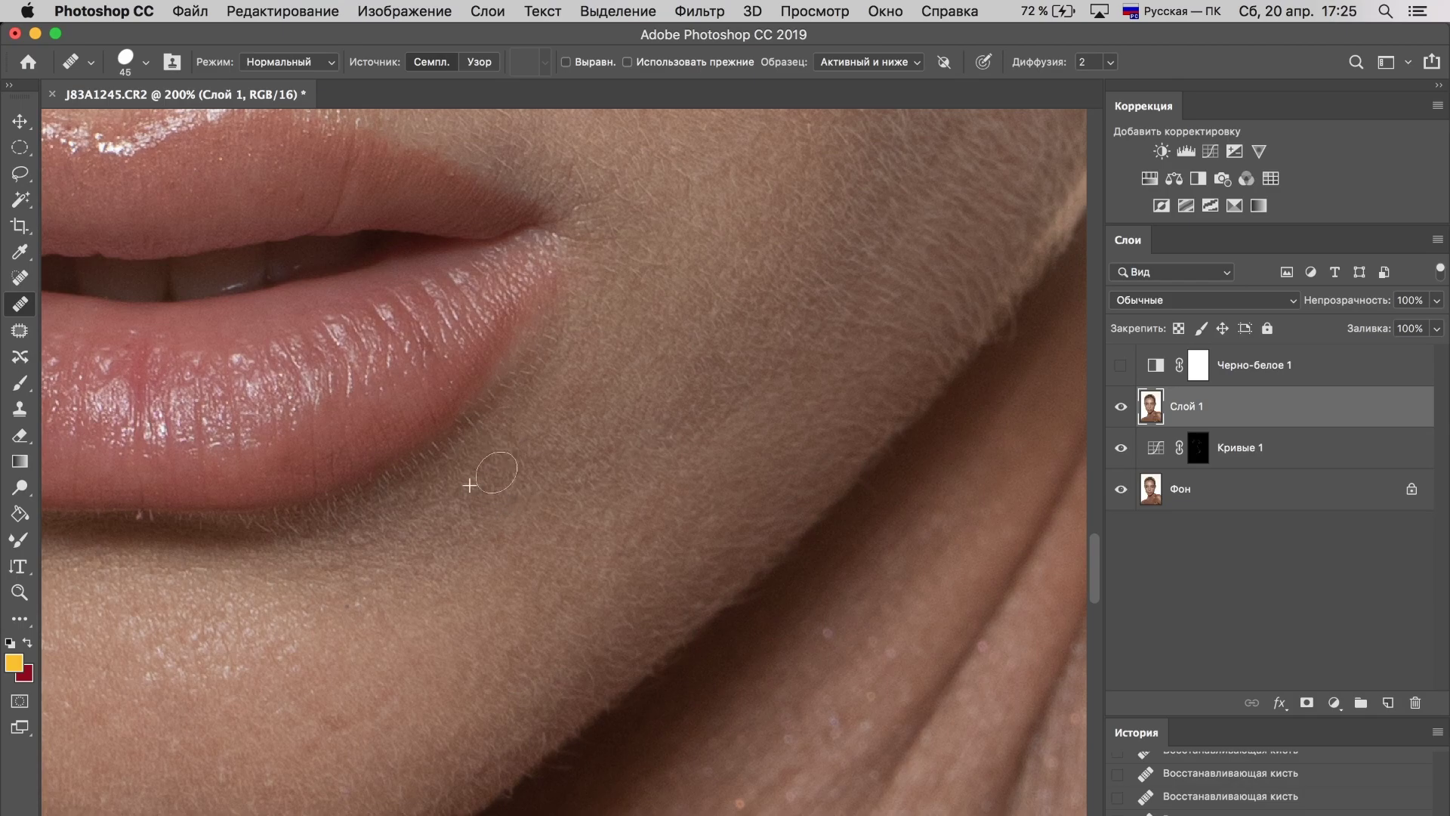
{"action": "scroll", "coordinate": [508, 669], "scroll_direction": "down", "scroll_amount": 1}
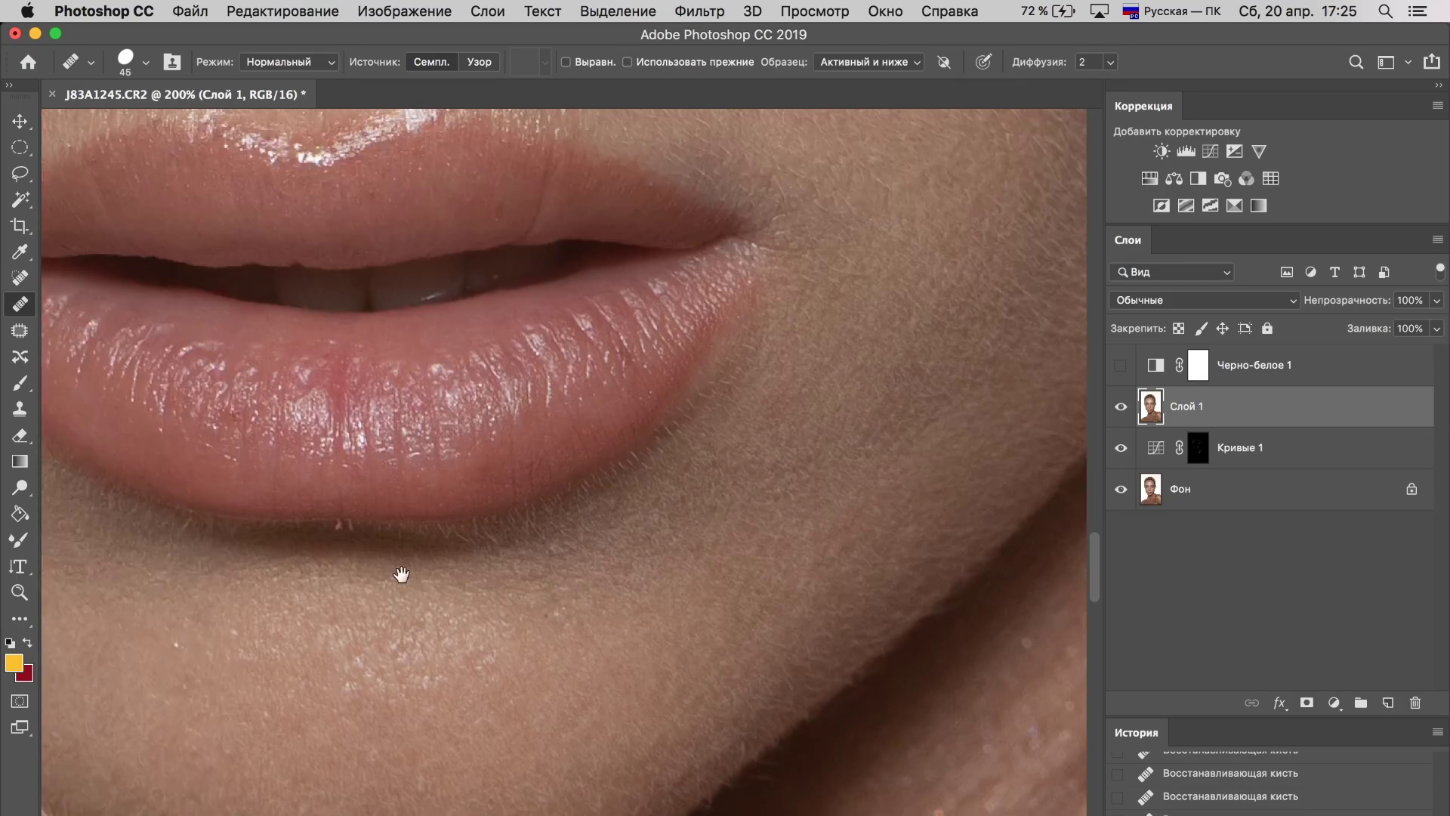
{"action": "scroll", "coordinate": [343, 515], "scroll_direction": "down", "scroll_amount": 1}
{"action": "scroll", "coordinate": [486, 686], "scroll_direction": "down", "scroll_amount": 1}
{"action": "scroll", "coordinate": [470, 415], "scroll_direction": "down", "scroll_amount": 1}
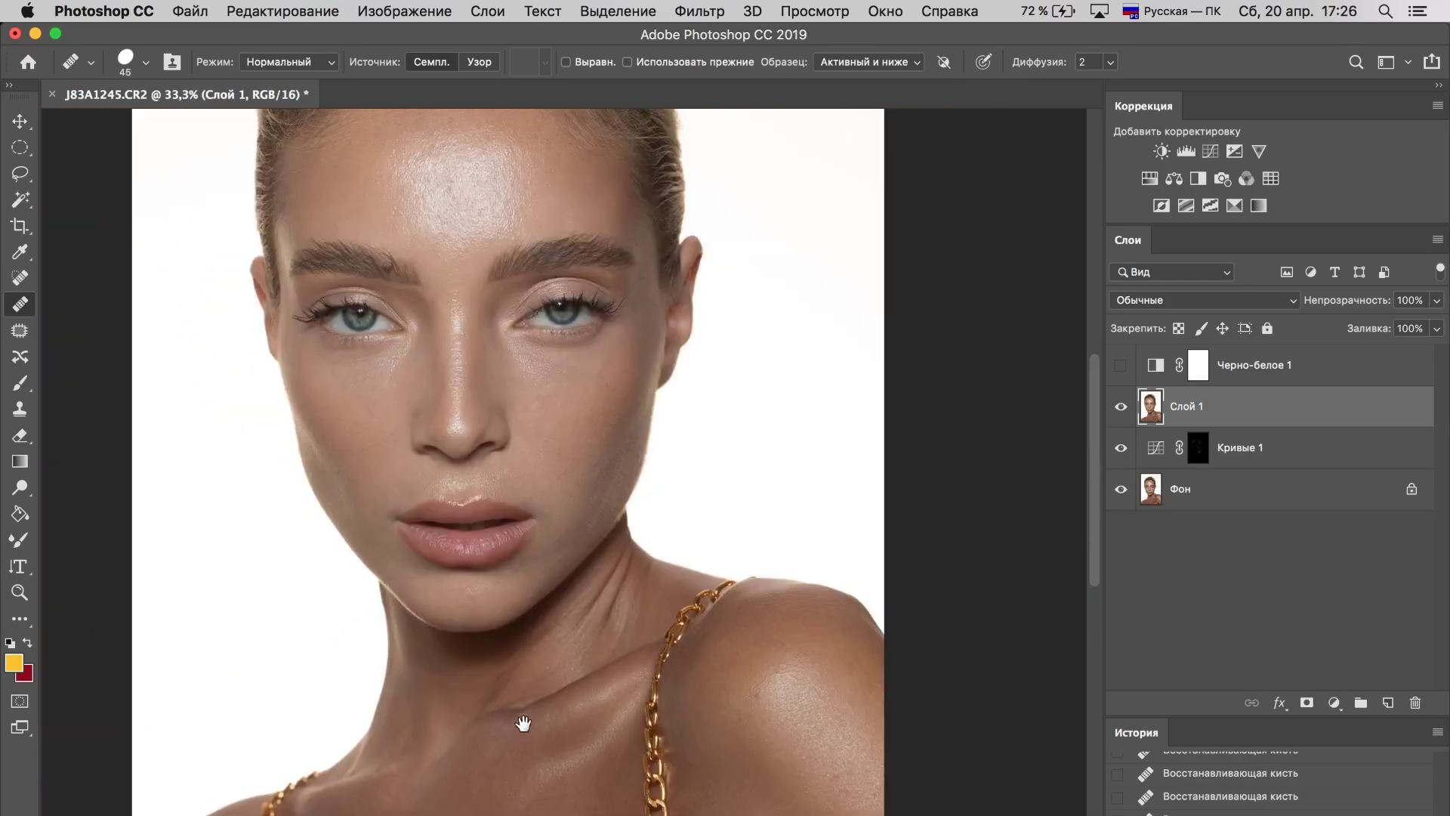
{"action": "scroll", "coordinate": [391, 302], "scroll_direction": "up", "scroll_amount": 1}
{"action": "double_click", "coordinate": [1122, 407]}
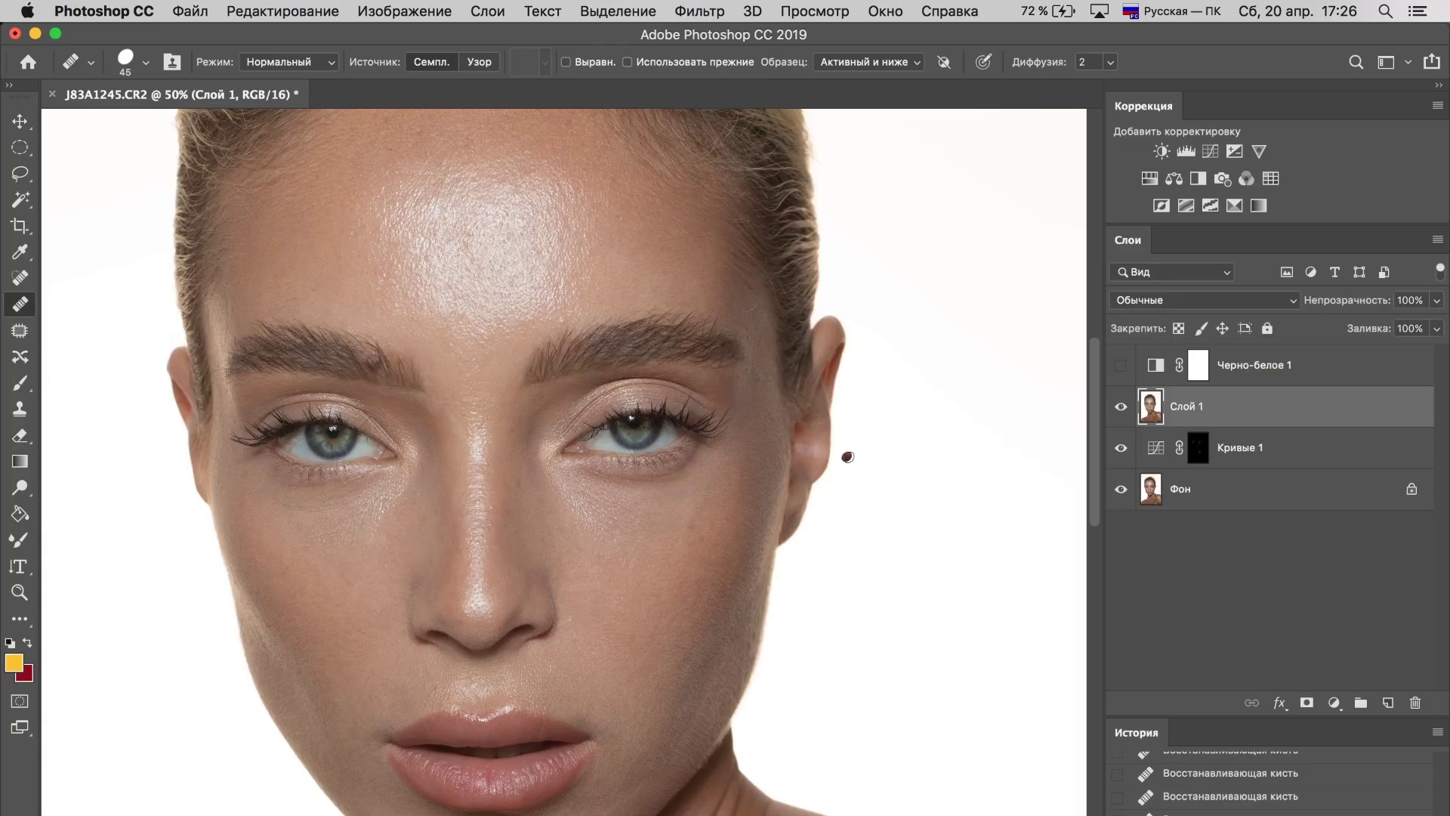
Step: In Liquify, nudge the shoulder and chain slightly right with the Forward Warp brush
{"action": "left_click", "coordinate": [691, 9]}
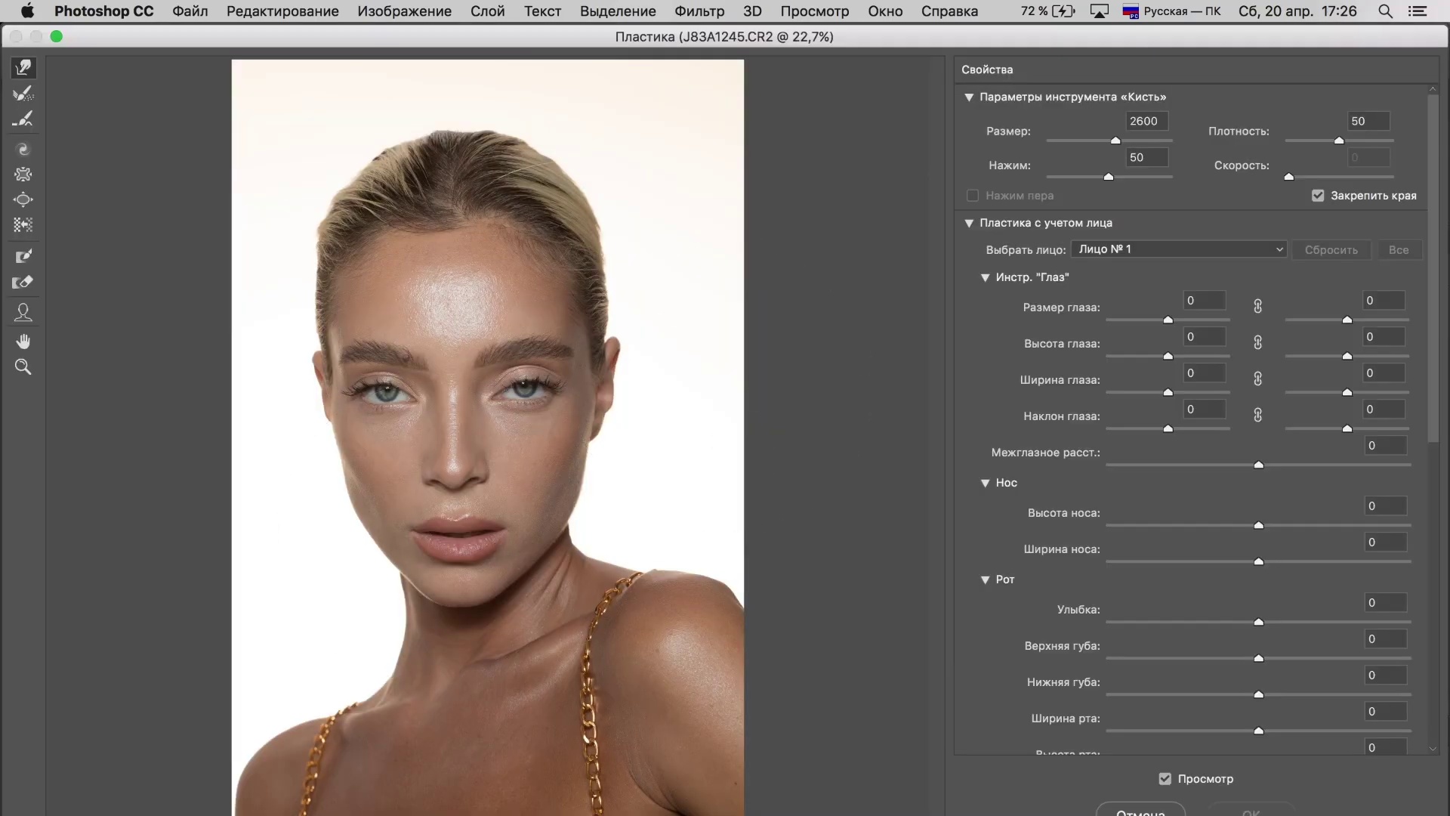
{"action": "key", "text": "bracketleft"}
{"action": "key", "text": "bracketleft"}
{"action": "key", "text": "bracketleft"}
{"action": "key", "text": "bracketleft"}
{"action": "key", "text": "bracketleft"}
{"action": "key", "text": "bracketleft"}
{"action": "key", "text": "bracketleft"}
{"action": "key", "text": "bracketleft"}
{"action": "key", "text": "bracketleft"}
{"action": "key", "text": "bracketleft"}
{"action": "key", "text": "bracketleft"}
{"action": "key", "text": "bracketright"}
{"action": "key", "text": "bracketright"}
{"action": "key", "text": "bracketright"}
{"action": "key", "text": "bracketright"}
{"action": "key", "text": "bracketright"}
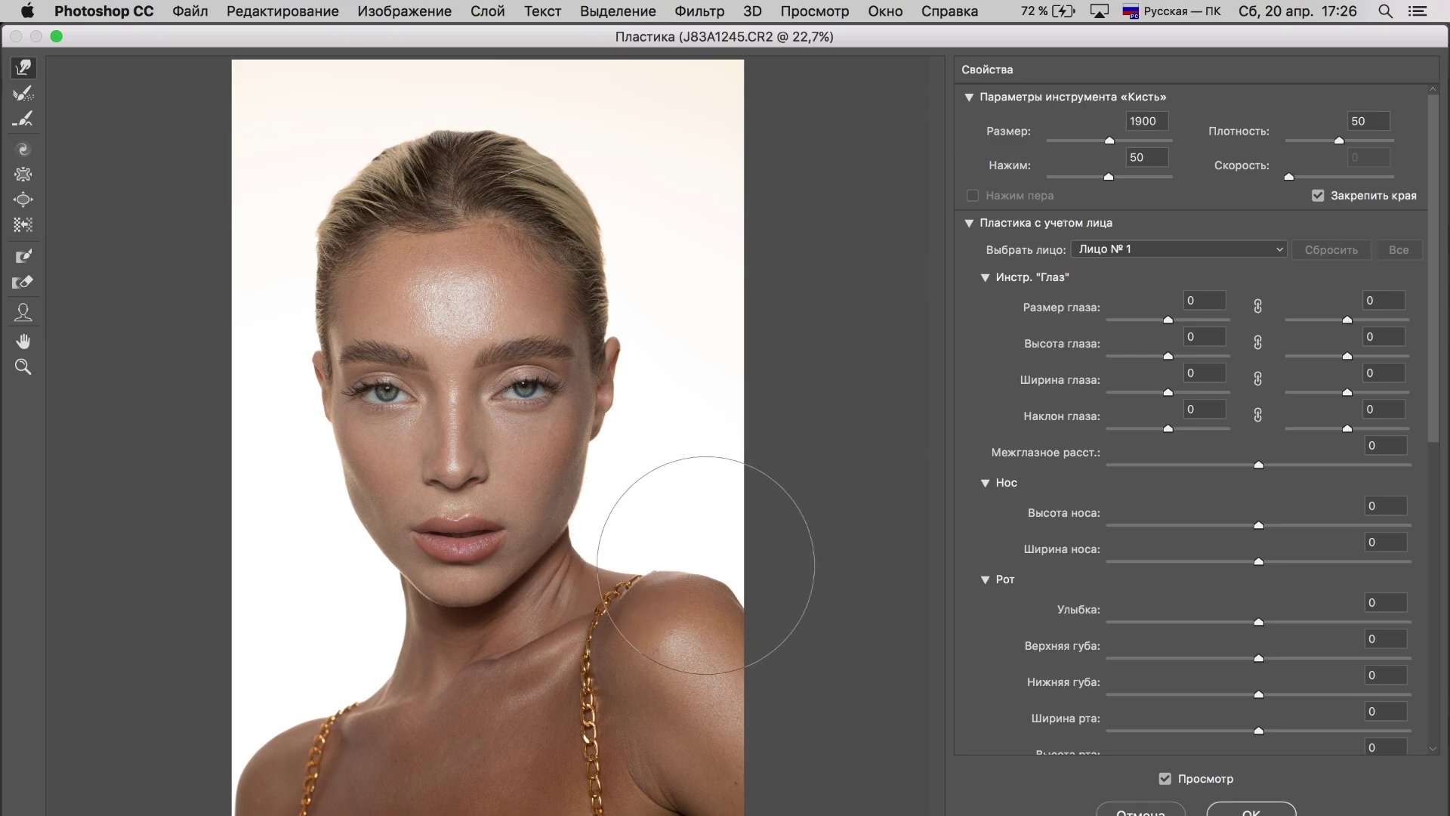
{"action": "key", "text": "bracketright"}
{"action": "key", "text": "bracketright"}
{"action": "key", "text": "bracketright"}
{"action": "left_click_drag", "start_coordinate": [700, 584], "coordinate": [714, 597]}
{"action": "key", "text": "bracketright"}
{"action": "key", "text": "bracketright"}
{"action": "key", "text": "bracketright"}
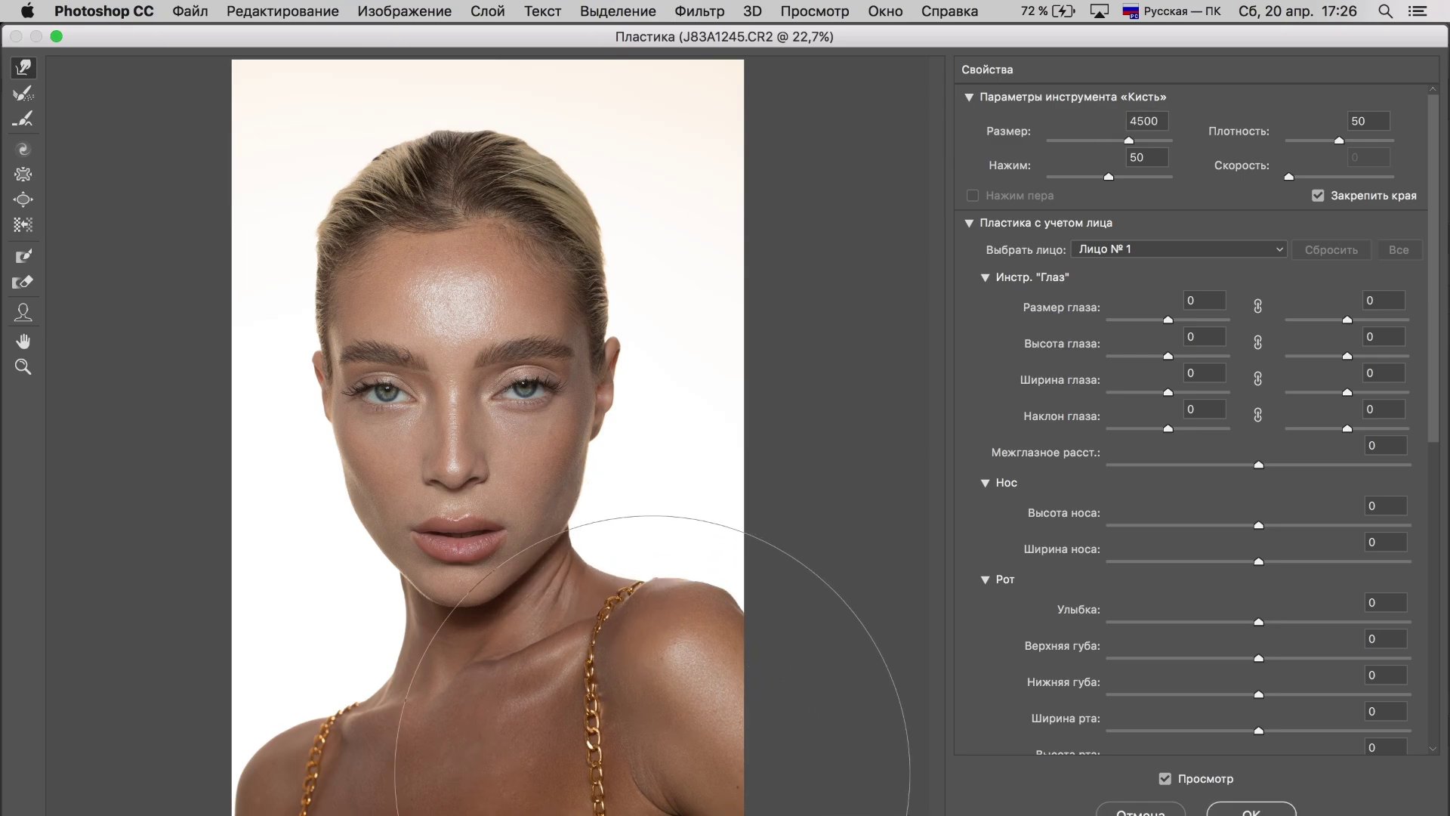
{"action": "key", "text": "bracketright"}
{"action": "key", "text": "bracketright"}
{"action": "key", "text": "bracketright"}
{"action": "key", "text": "bracketleft"}
{"action": "key", "text": "bracketleft"}
{"action": "key", "text": "bracketleft"}
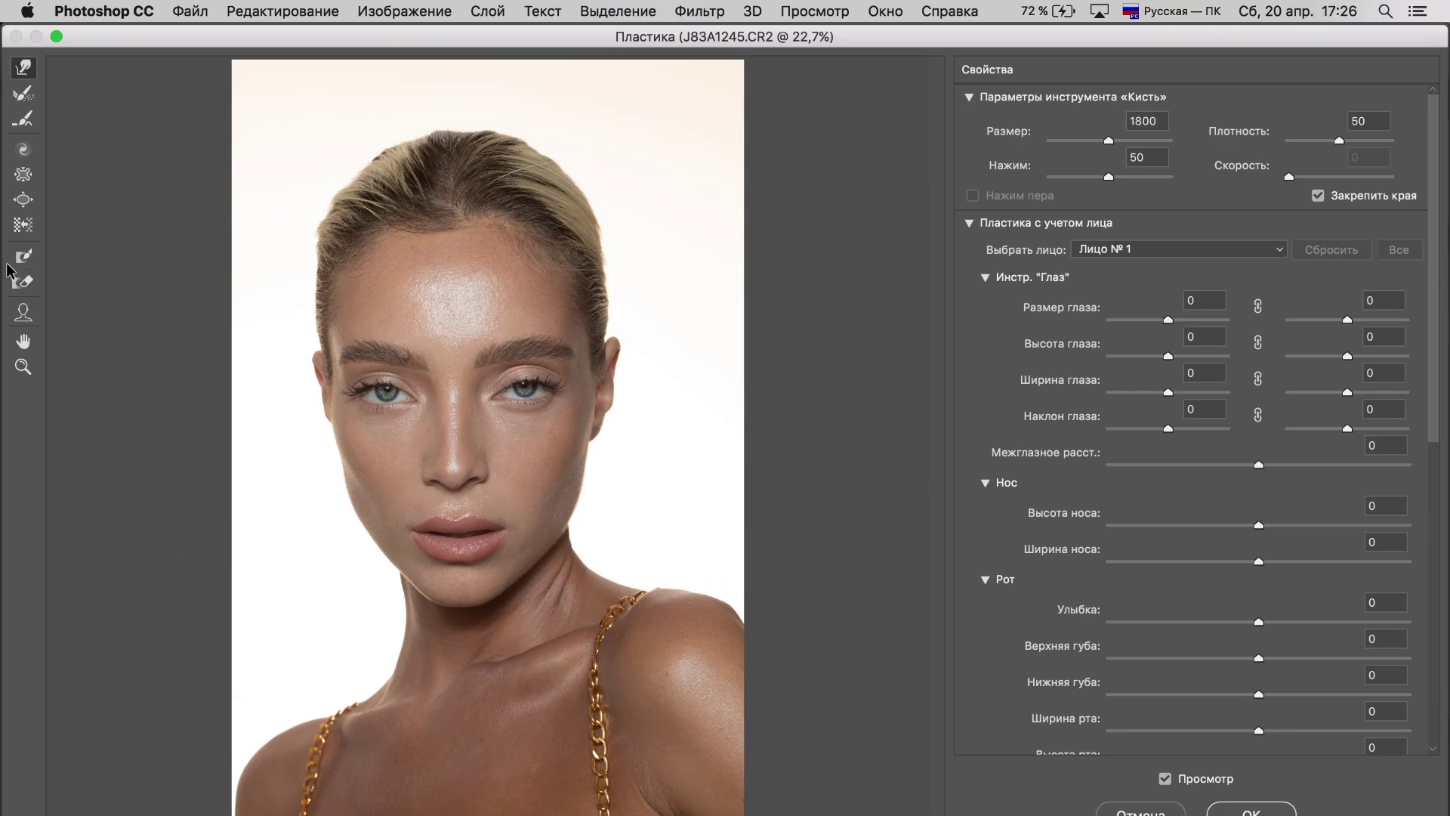
Step: Reshape the jawline with the Face tool, set Mouth Width to 16, and apply Liquify
{"action": "key", "text": "a"}
{"action": "left_click_drag", "start_coordinate": [550, 537], "coordinate": [551, 541]}
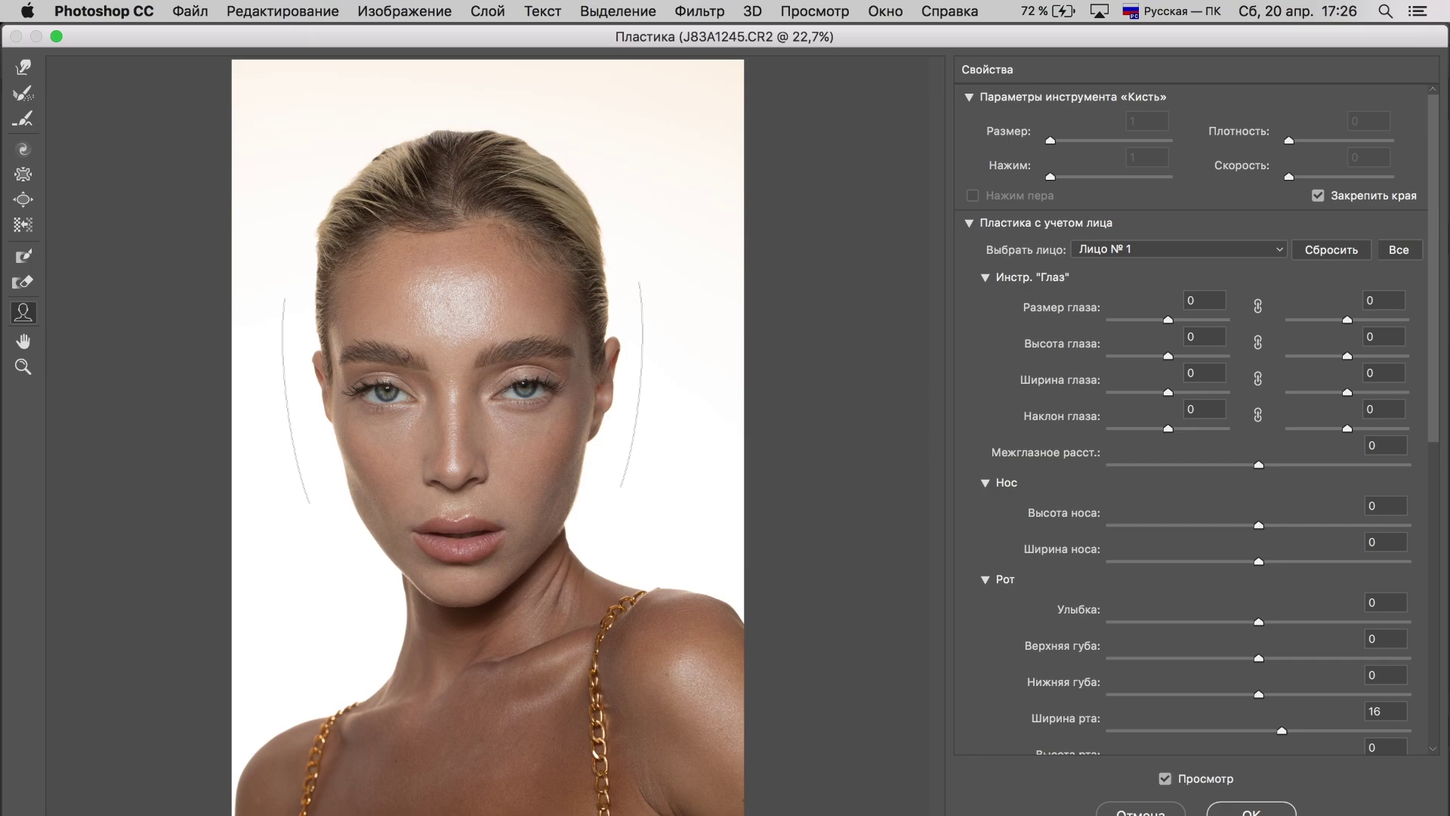
{"action": "key", "text": "super+plus"}
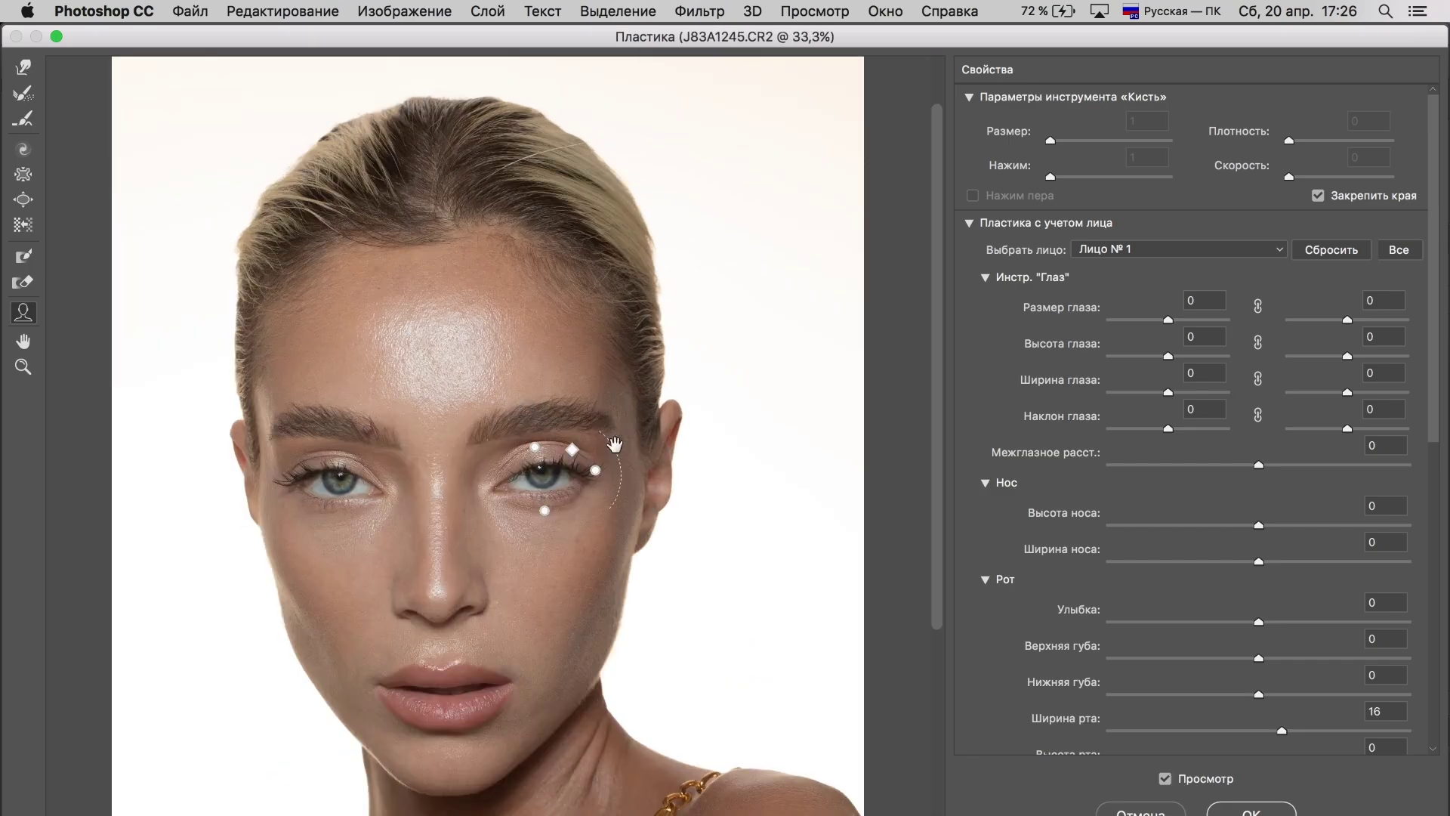
{"action": "key", "text": "w"}
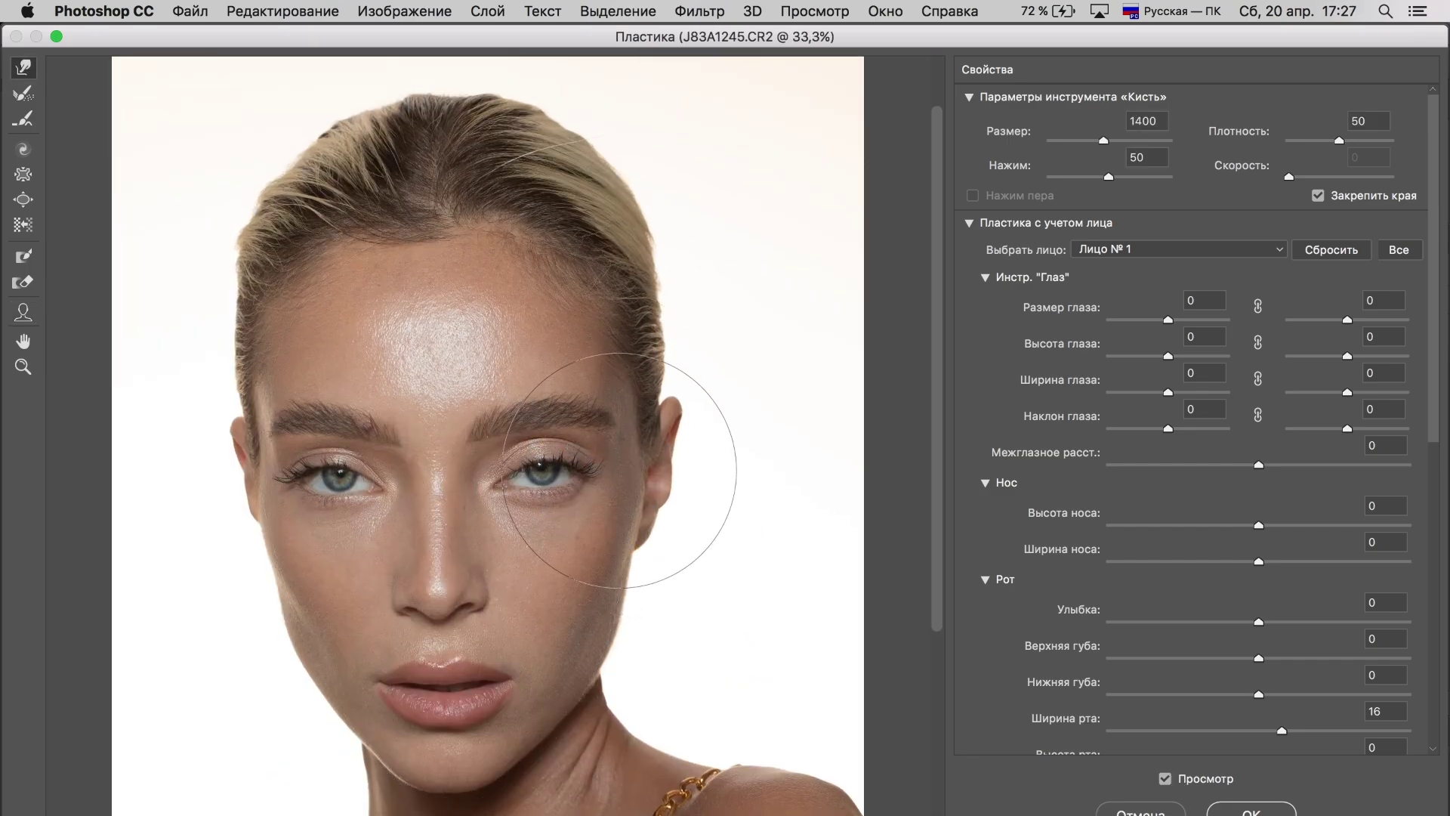
{"action": "key", "text": "bracketleft"}
{"action": "key", "text": "bracketleft"}
{"action": "key", "text": "bracketleft"}
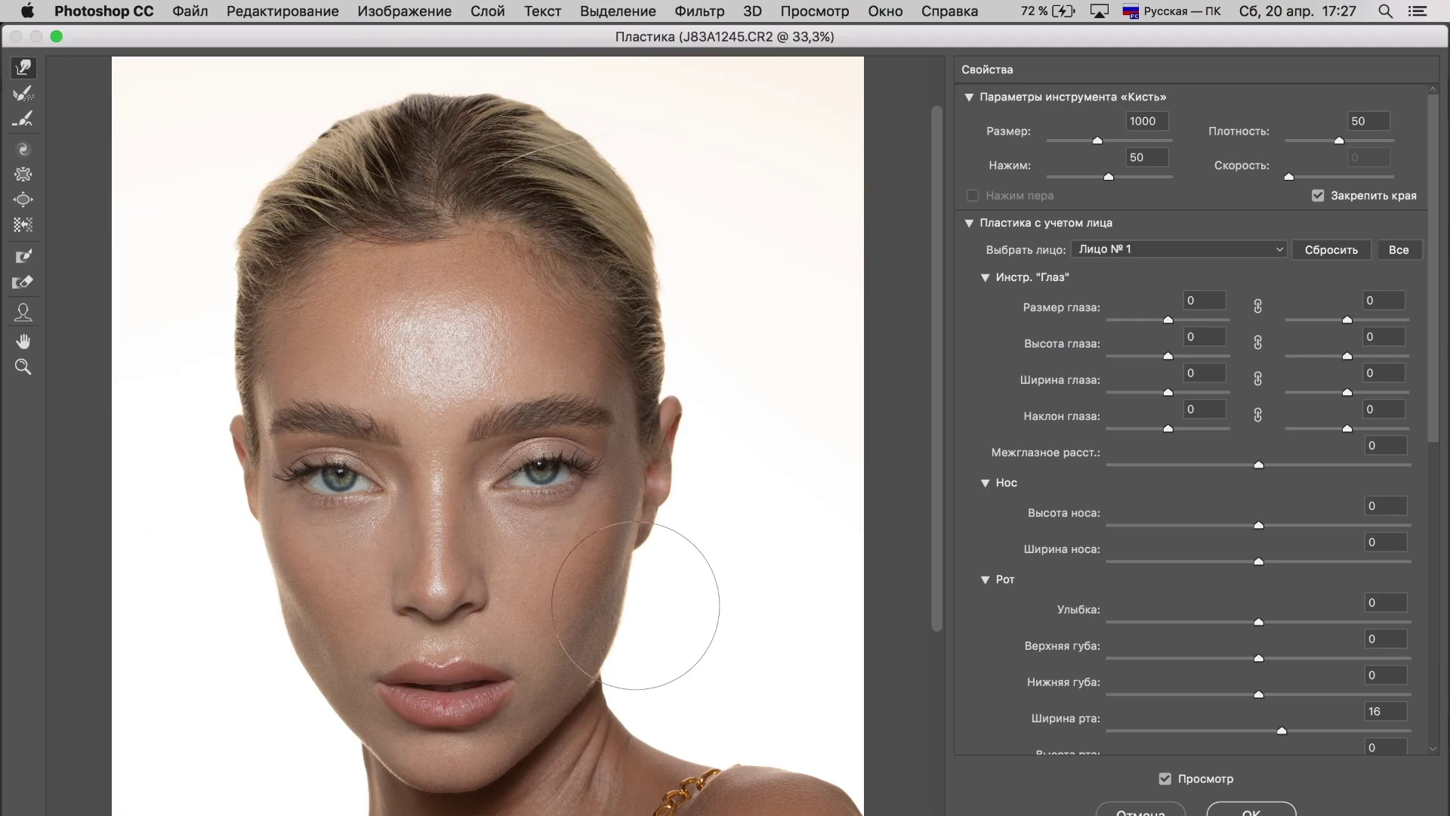
{"action": "key", "text": "bracketright"}
{"action": "key", "text": "p"}
{"action": "key", "text": "p"}
{"action": "key", "text": "Return"}
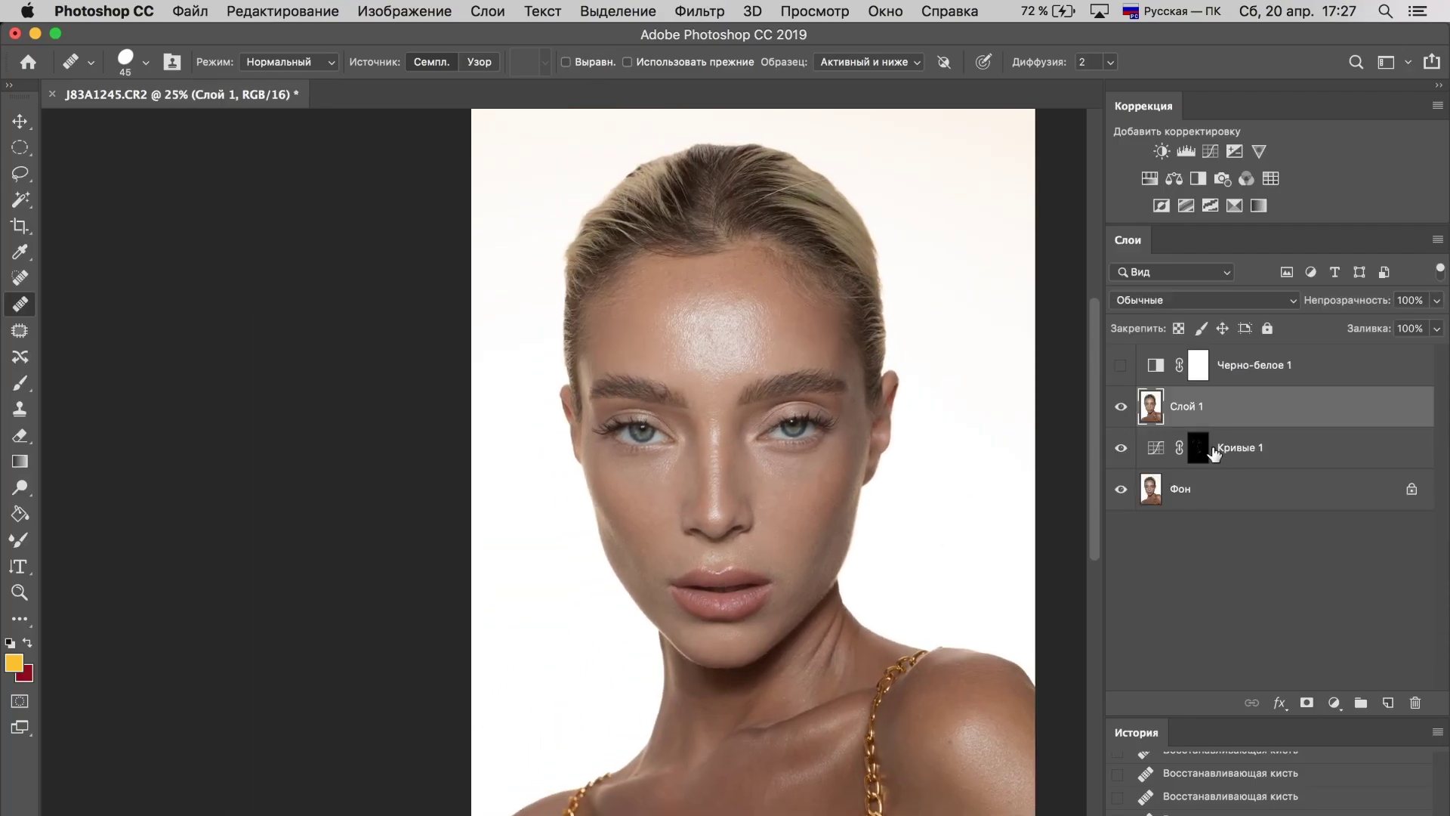
Step: Stamp the visible layers into Слой 2, duplicate it, and hide the copy
{"action": "left_click", "coordinate": [1121, 407]}
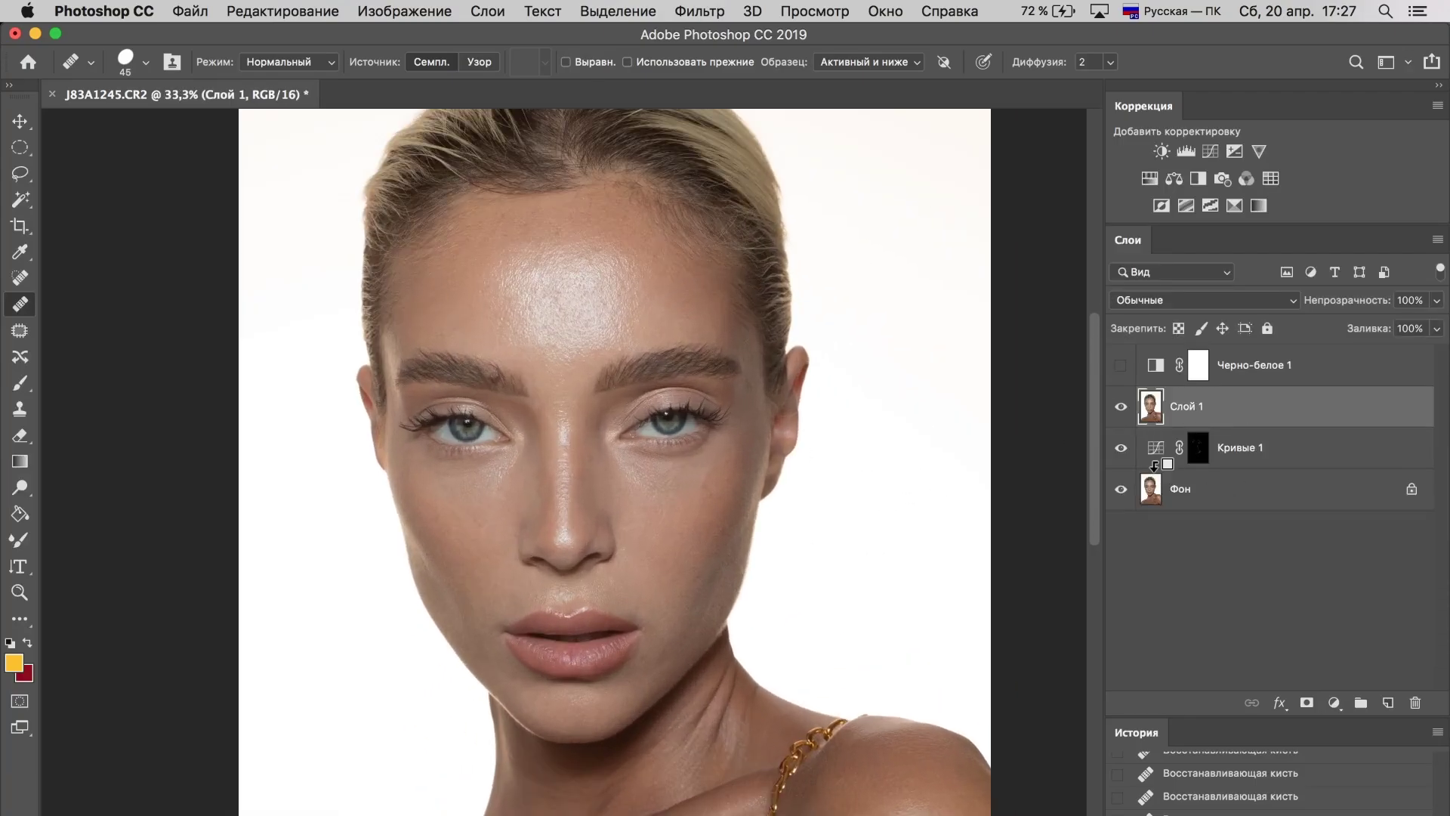
{"action": "key", "text": "ctrl+alt+shift+e"}
{"action": "key", "text": "ctrl+j"}
{"action": "left_click", "coordinate": [1120, 406]}
{"action": "left_click", "coordinate": [1208, 447]}
Step: Apply a 25-pixel Gaussian Blur to Слой 2
{"action": "left_click", "coordinate": [698, 10]}
{"action": "left_click", "coordinate": [1091, 444]}
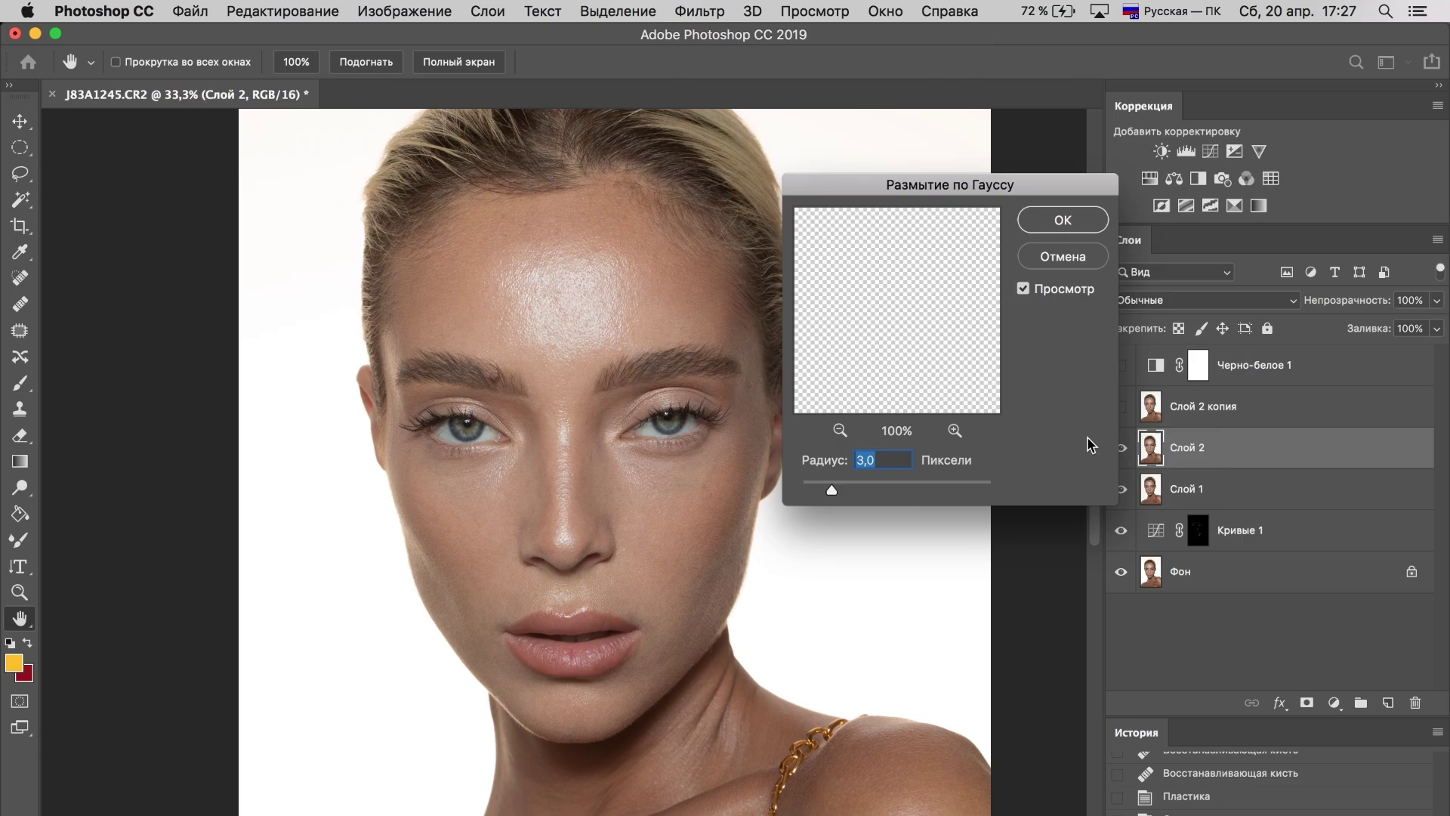
{"action": "scroll", "coordinate": [576, 314], "scroll_direction": "up", "scroll_amount": 1}
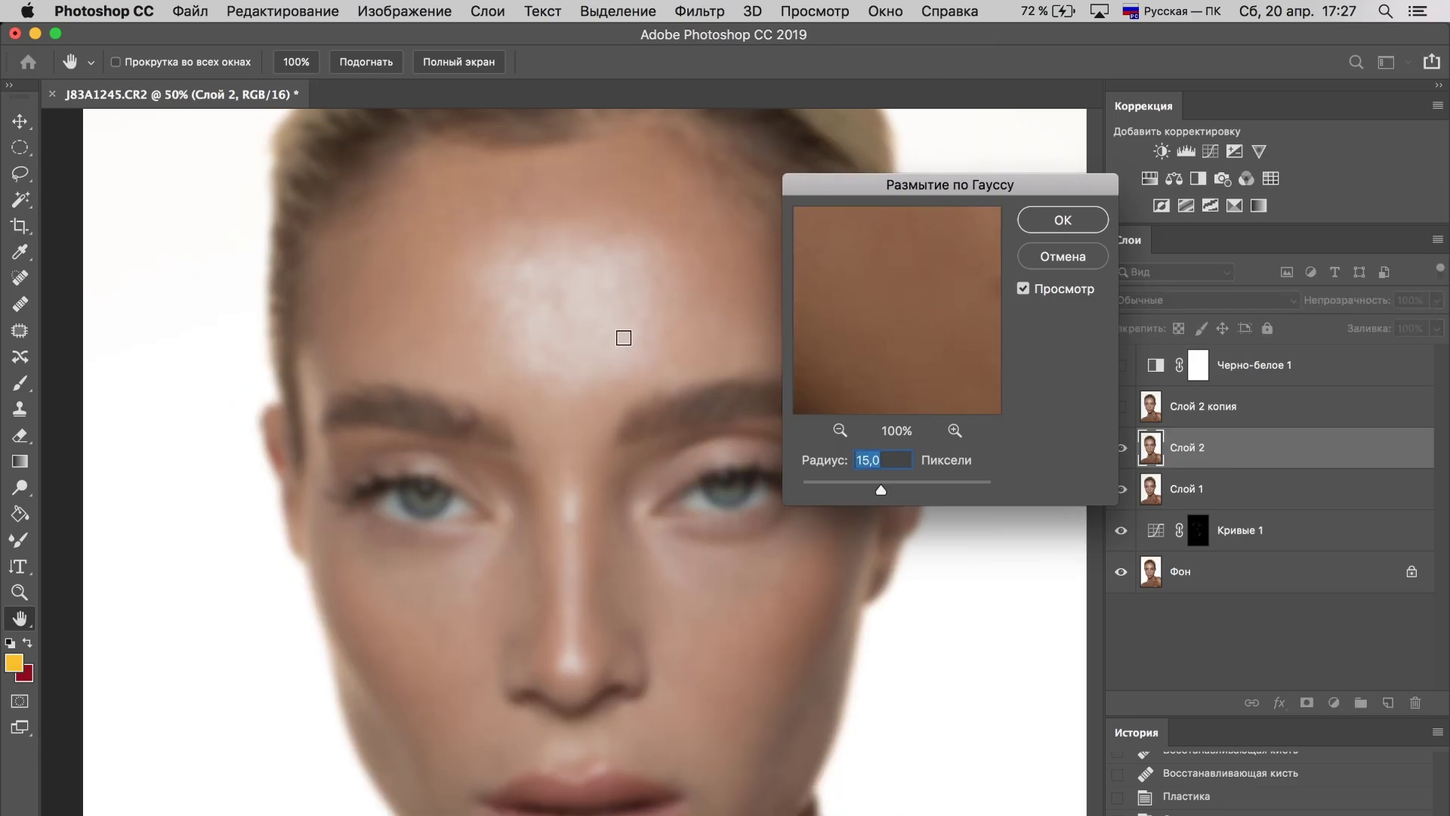
{"action": "scroll", "coordinate": [679, 468], "scroll_direction": "up", "scroll_amount": 1}
{"action": "type", "text": "25"}
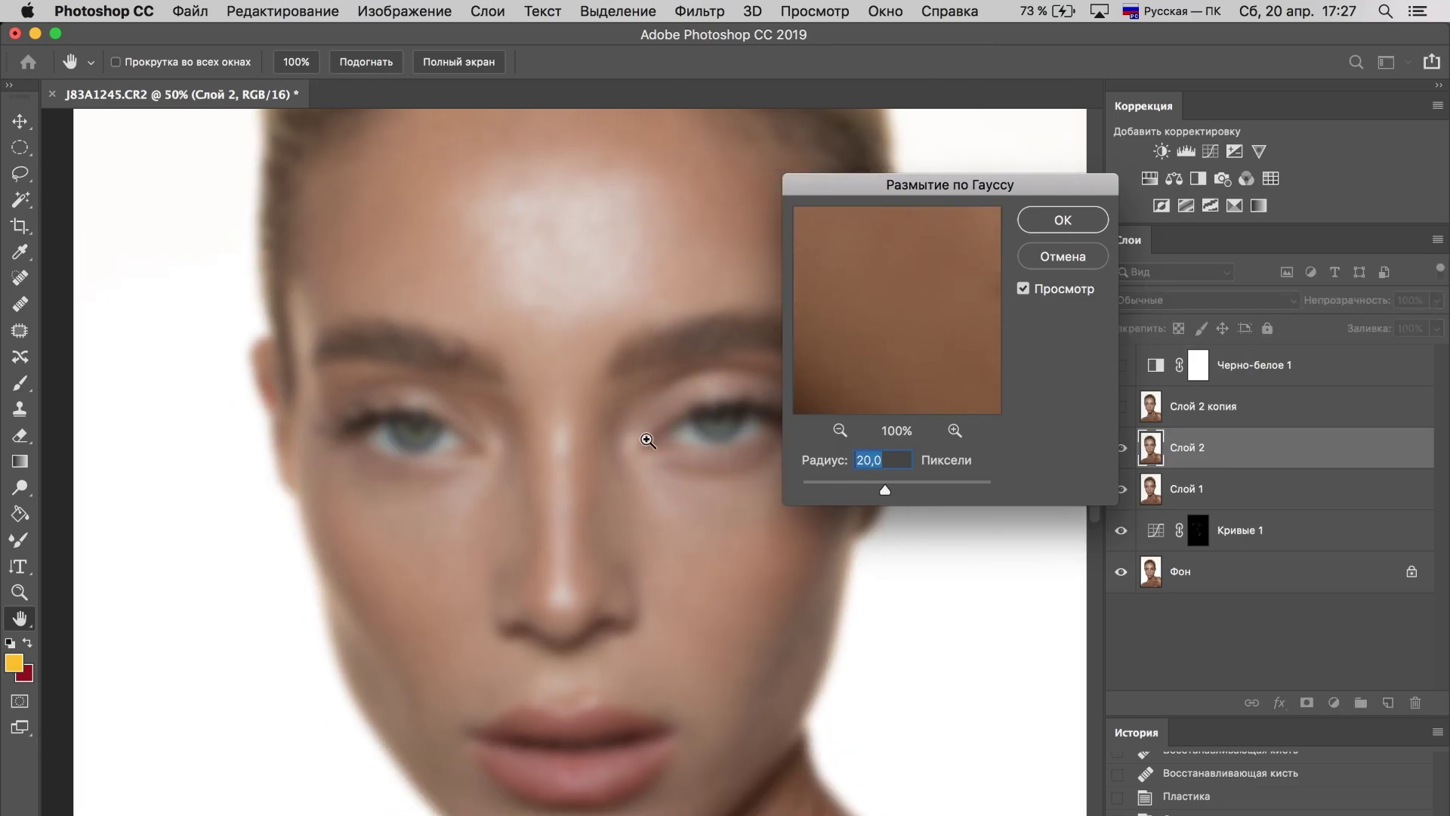
{"action": "left_click", "coordinate": [1085, 215]}
Step: Apply Image from inverted Слой 2 onto Слой 2 копия and set its blend mode to Linear Light
{"action": "left_click", "coordinate": [1121, 406]}
{"action": "left_click", "coordinate": [1208, 406]}
{"action": "left_click", "coordinate": [404, 11]}
{"action": "left_click", "coordinate": [458, 323]}
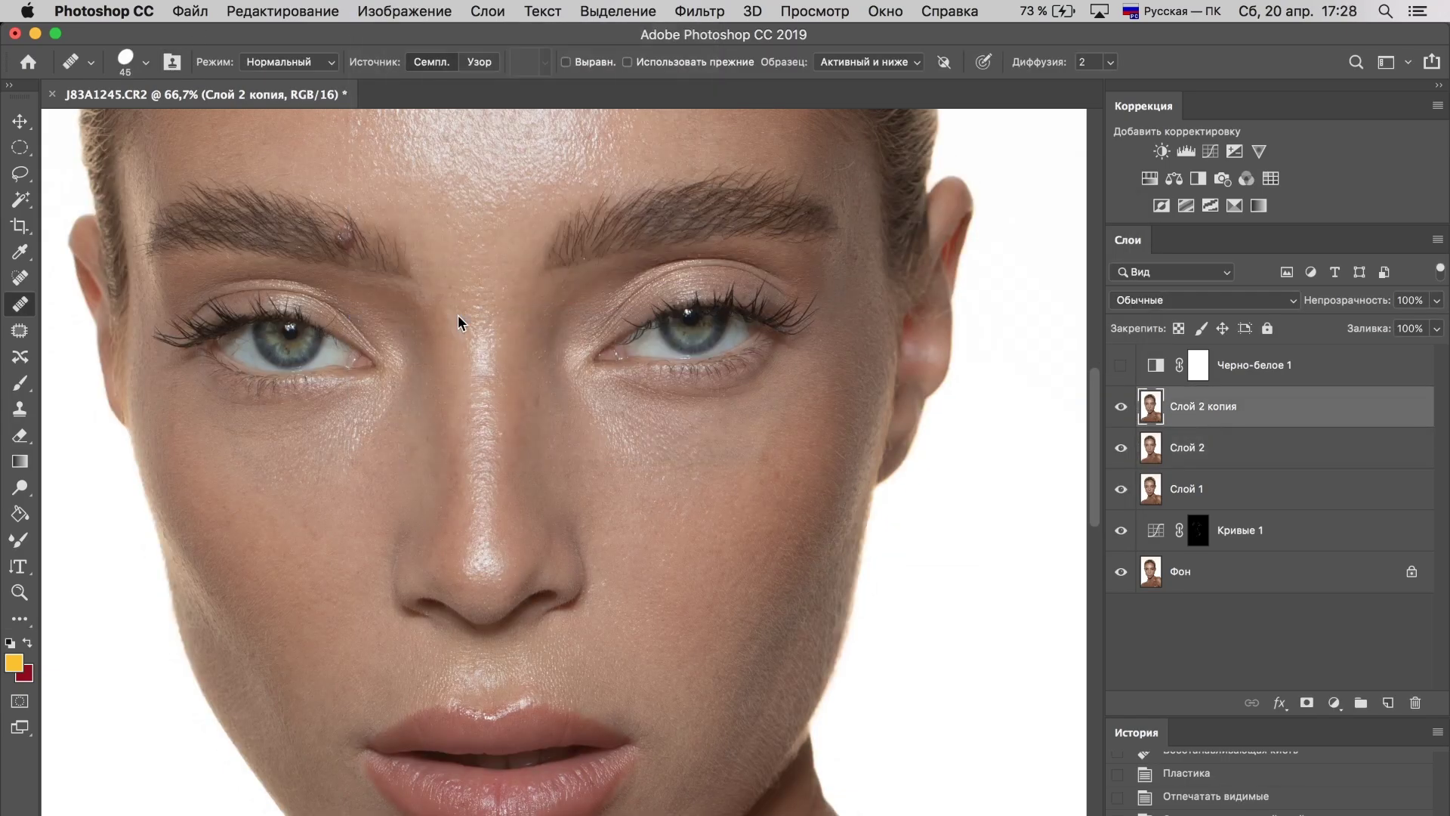
{"action": "left_click", "coordinate": [589, 271]}
{"action": "left_click", "coordinate": [534, 331]}
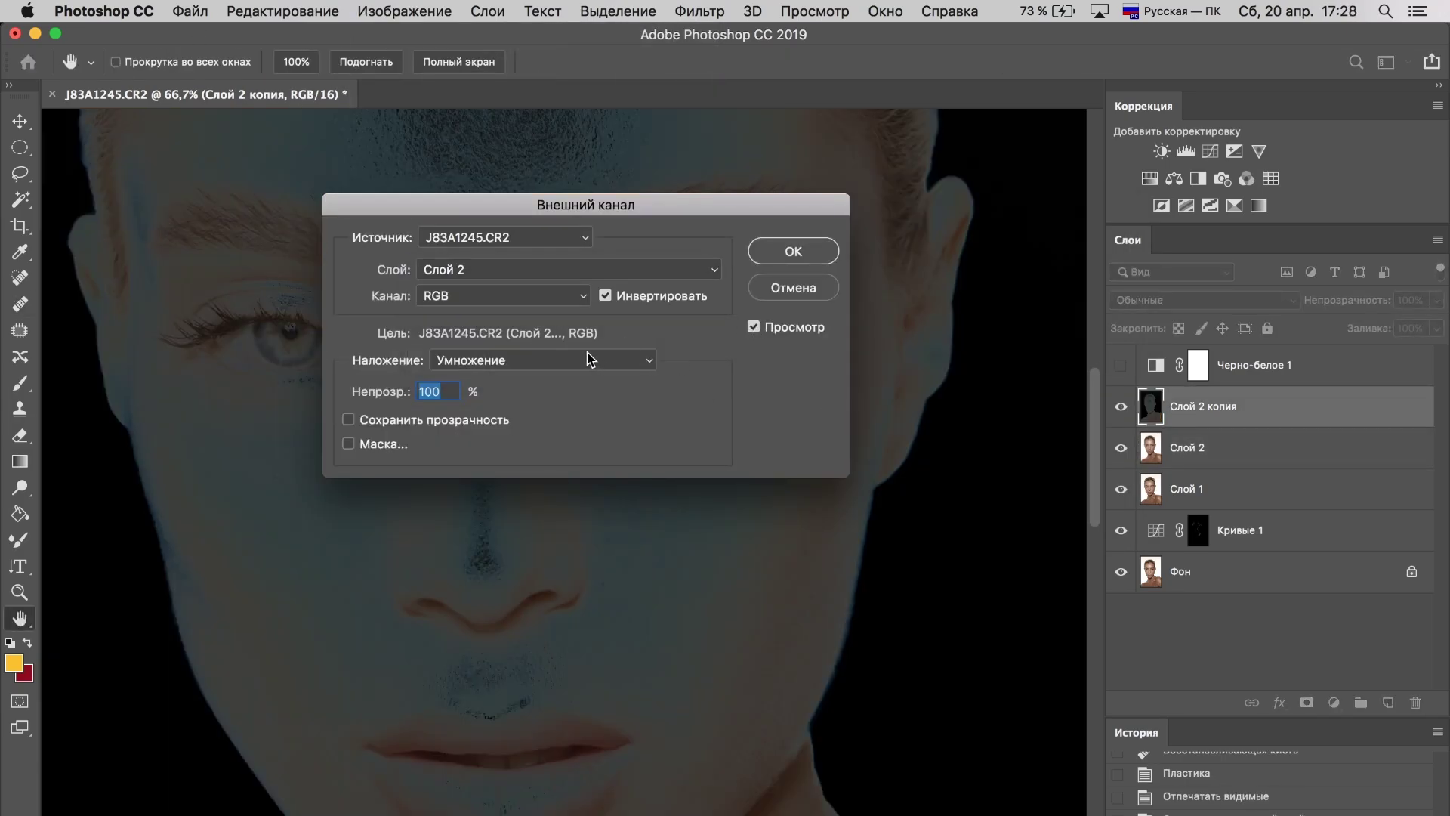
{"action": "left_click", "coordinate": [592, 359]}
{"action": "left_click", "coordinate": [480, 670]}
{"action": "key", "text": "Return"}
{"action": "left_click", "coordinate": [1205, 300]}
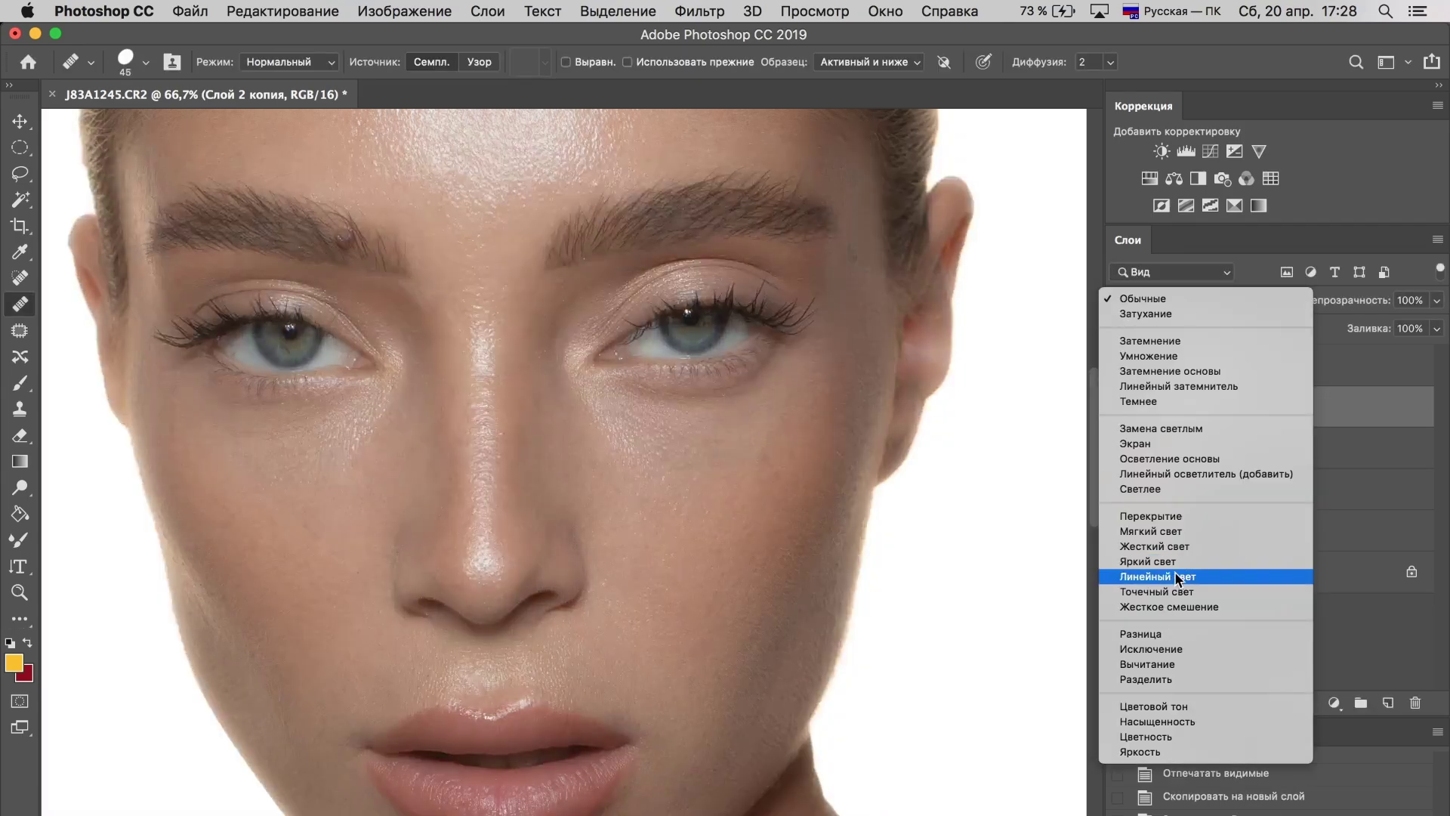
{"action": "left_click", "coordinate": [1175, 577]}
Step: On Слой 2, lasso an uneven forehead patch and apply a 20-pixel Gaussian Blur
{"action": "left_click", "coordinate": [1208, 447]}
{"action": "key", "text": "l"}
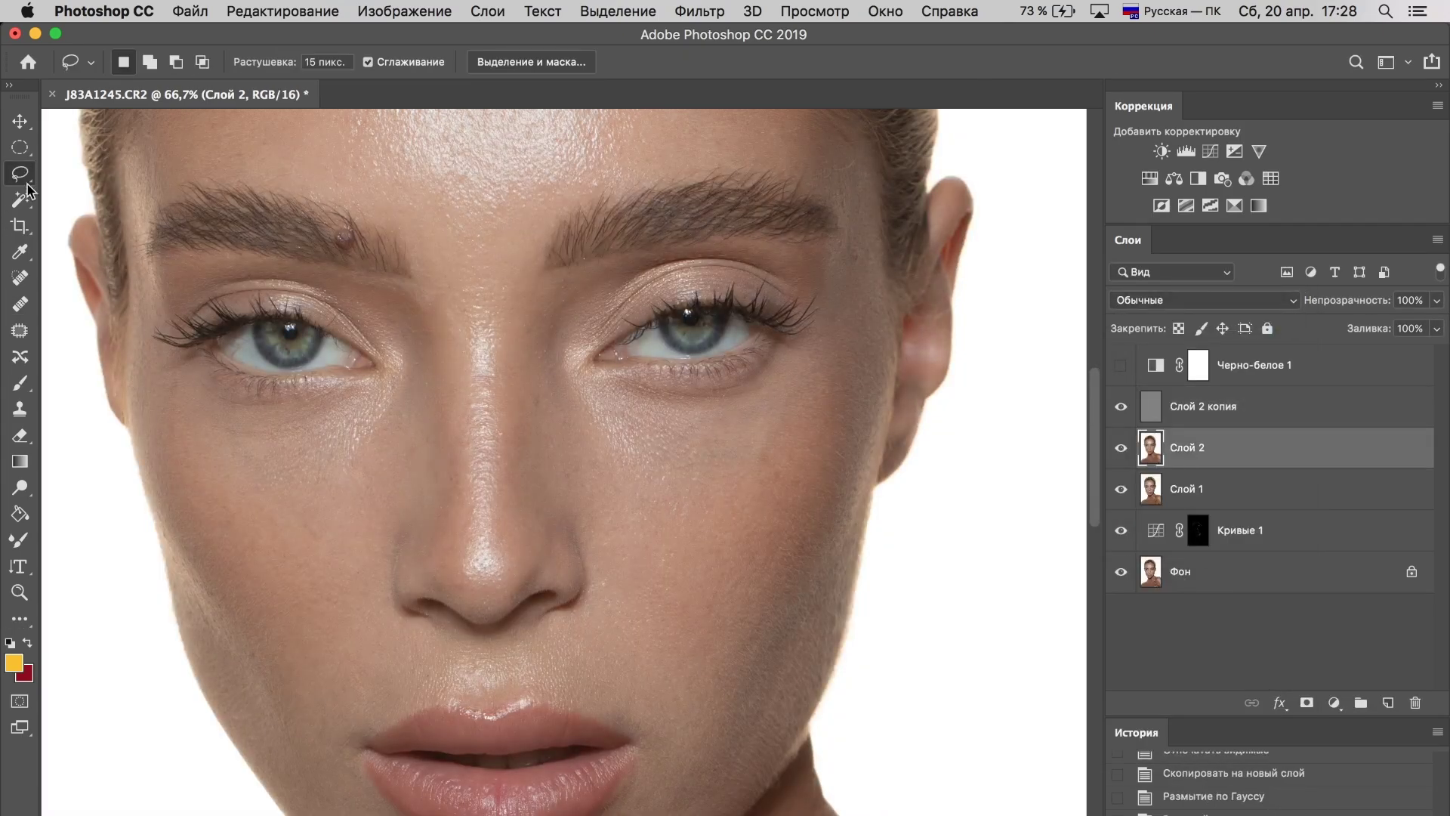
{"action": "scroll", "coordinate": [760, 301], "scroll_direction": "up", "scroll_amount": 5}
{"action": "key", "text": "super+plus"}
{"action": "left_click_drag", "start_coordinate": [619, 338], "coordinate": [755, 325]}
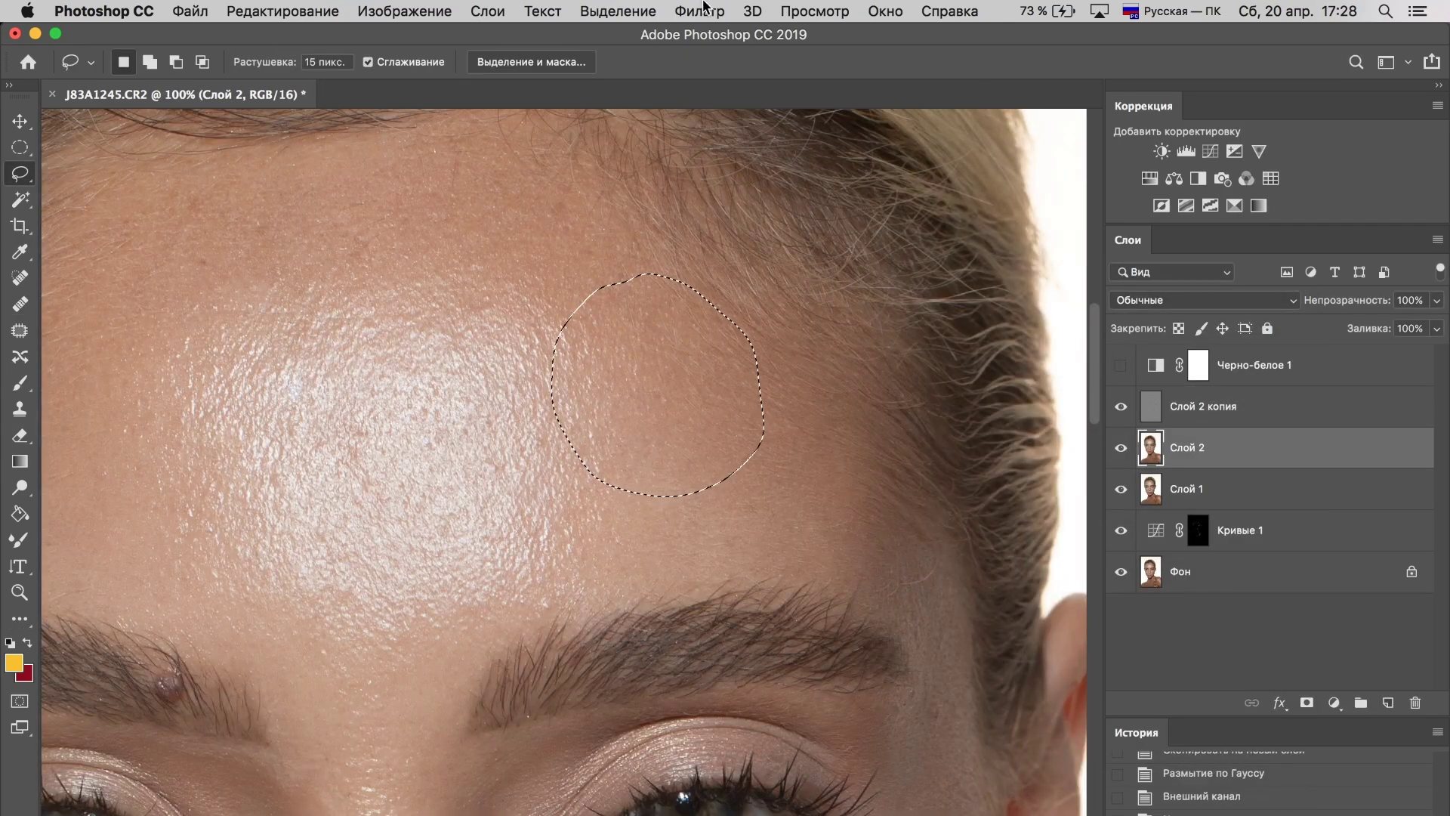
{"action": "left_click", "coordinate": [699, 10]}
{"action": "left_click", "coordinate": [1149, 446]}
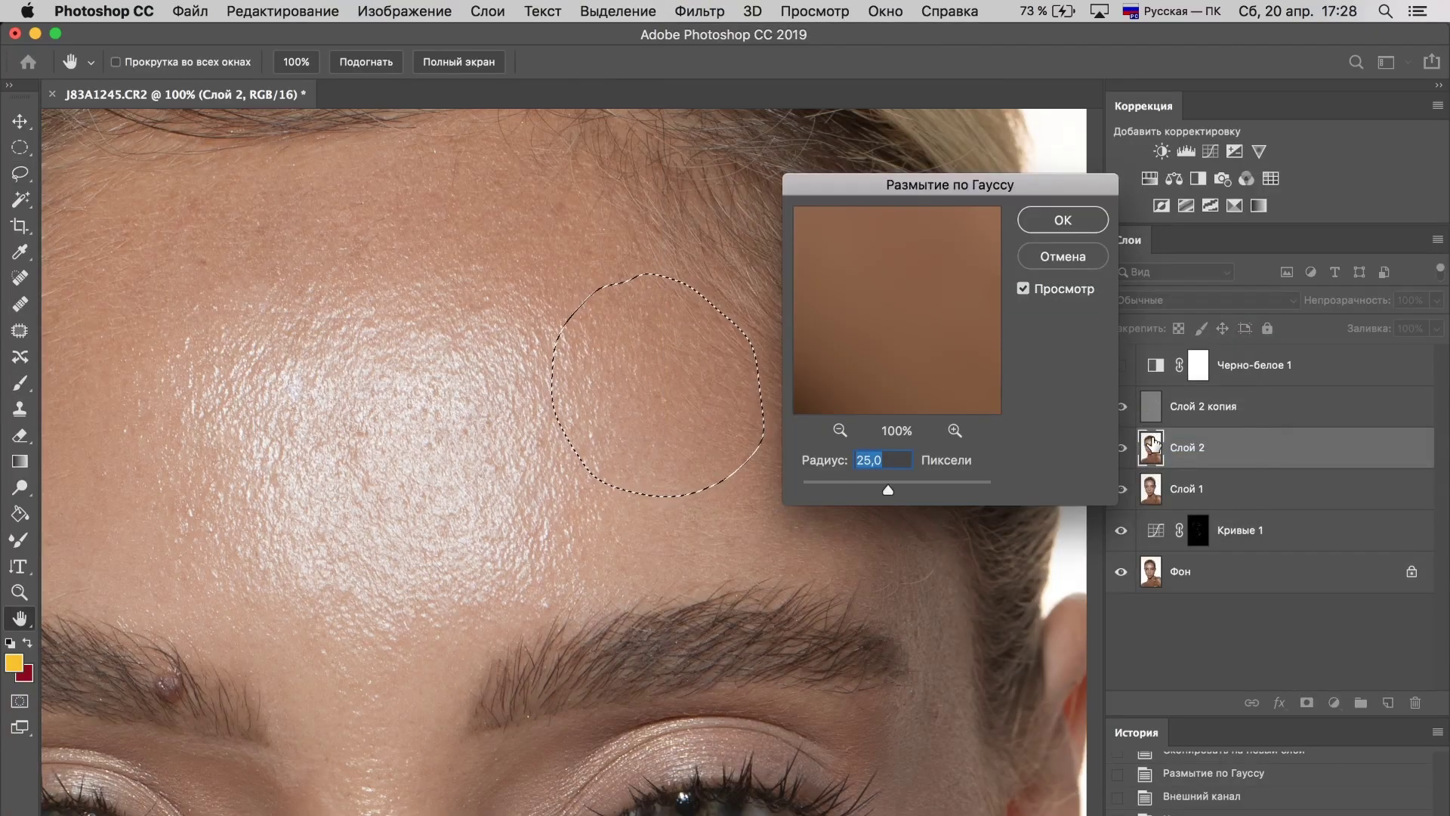
{"action": "type", "text": "20"}
{"action": "key", "text": "Return"}
Step: Lasso more forehead patches and a cheek patch, repeating the blur on each
{"action": "left_click_drag", "start_coordinate": [540, 290], "coordinate": [616, 355]}
{"action": "mouse_move", "coordinate": [619, 197]}
{"action": "left_mouse_down"}
{"action": "mouse_move", "coordinate": [809, 395]}
{"action": "mouse_move", "coordinate": [620, 200]}
{"action": "left_mouse_up"}
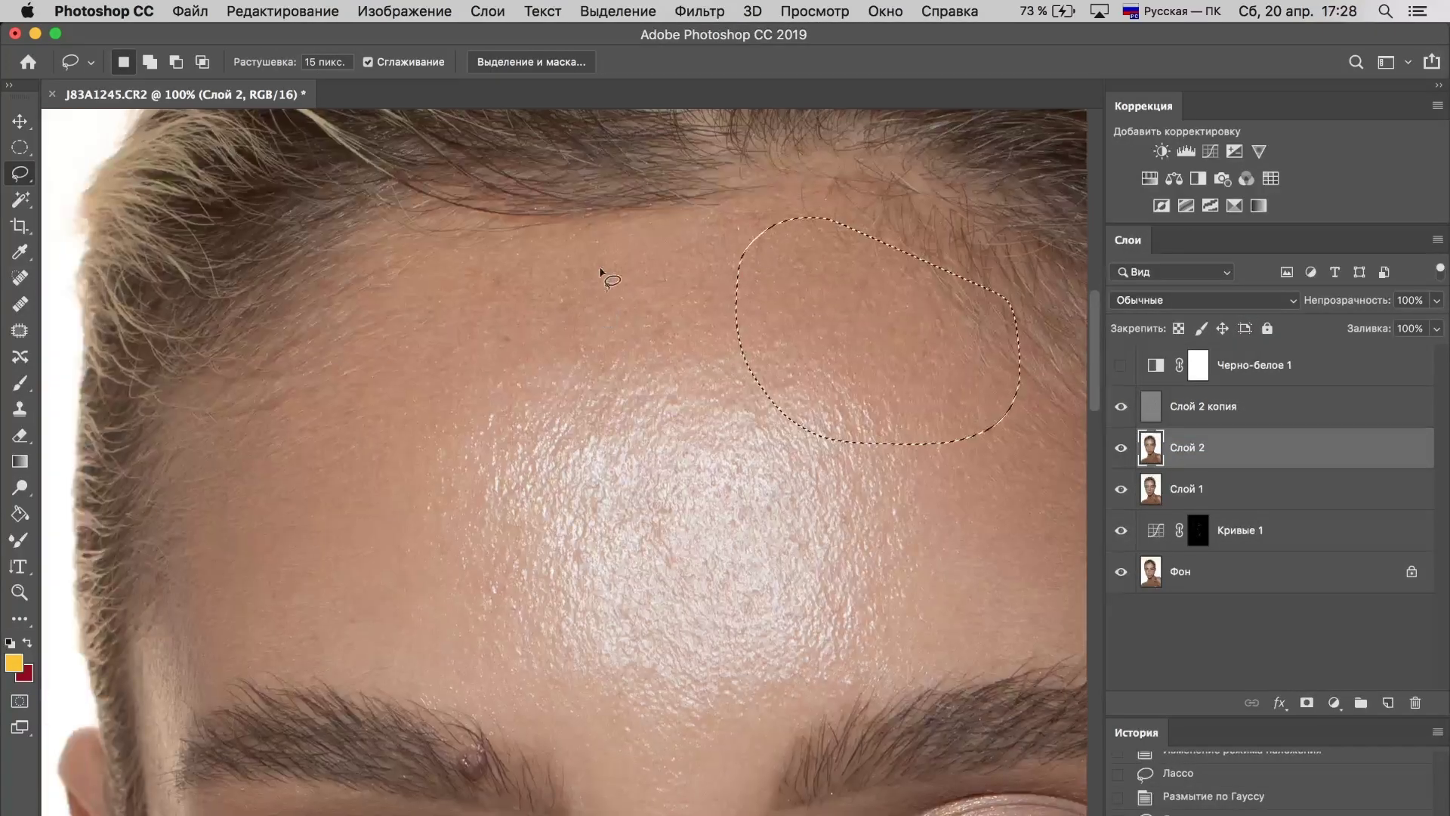
{"action": "key", "text": "super+f"}
{"action": "left_click_drag", "start_coordinate": [459, 320], "coordinate": [524, 336]}
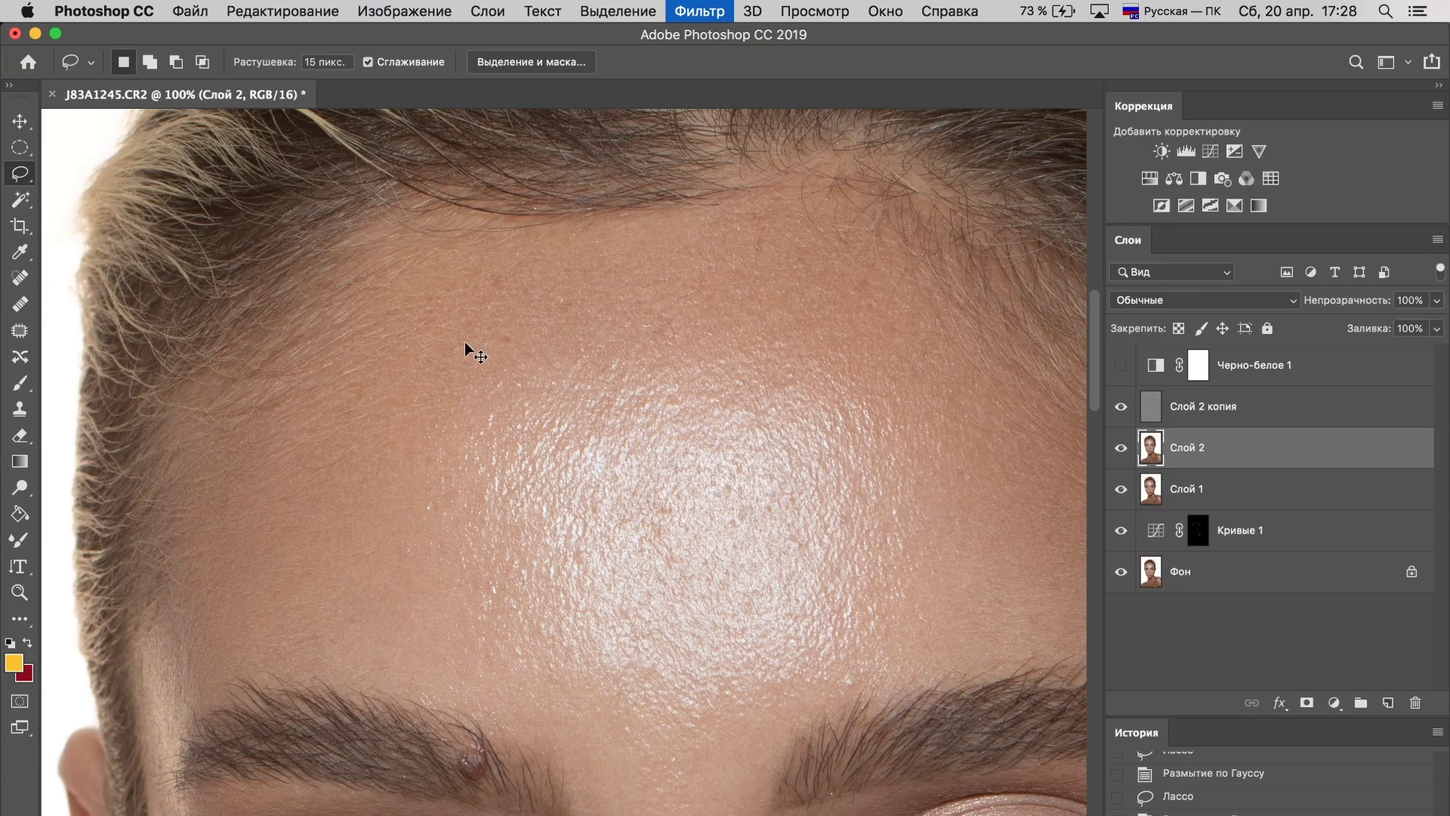
{"action": "scroll", "coordinate": [469, 347], "scroll_direction": "down", "scroll_amount": 3}
{"action": "left_click_drag", "start_coordinate": [408, 330], "coordinate": [365, 540]}
{"action": "left_click_drag", "start_coordinate": [669, 574], "coordinate": [418, 528]}
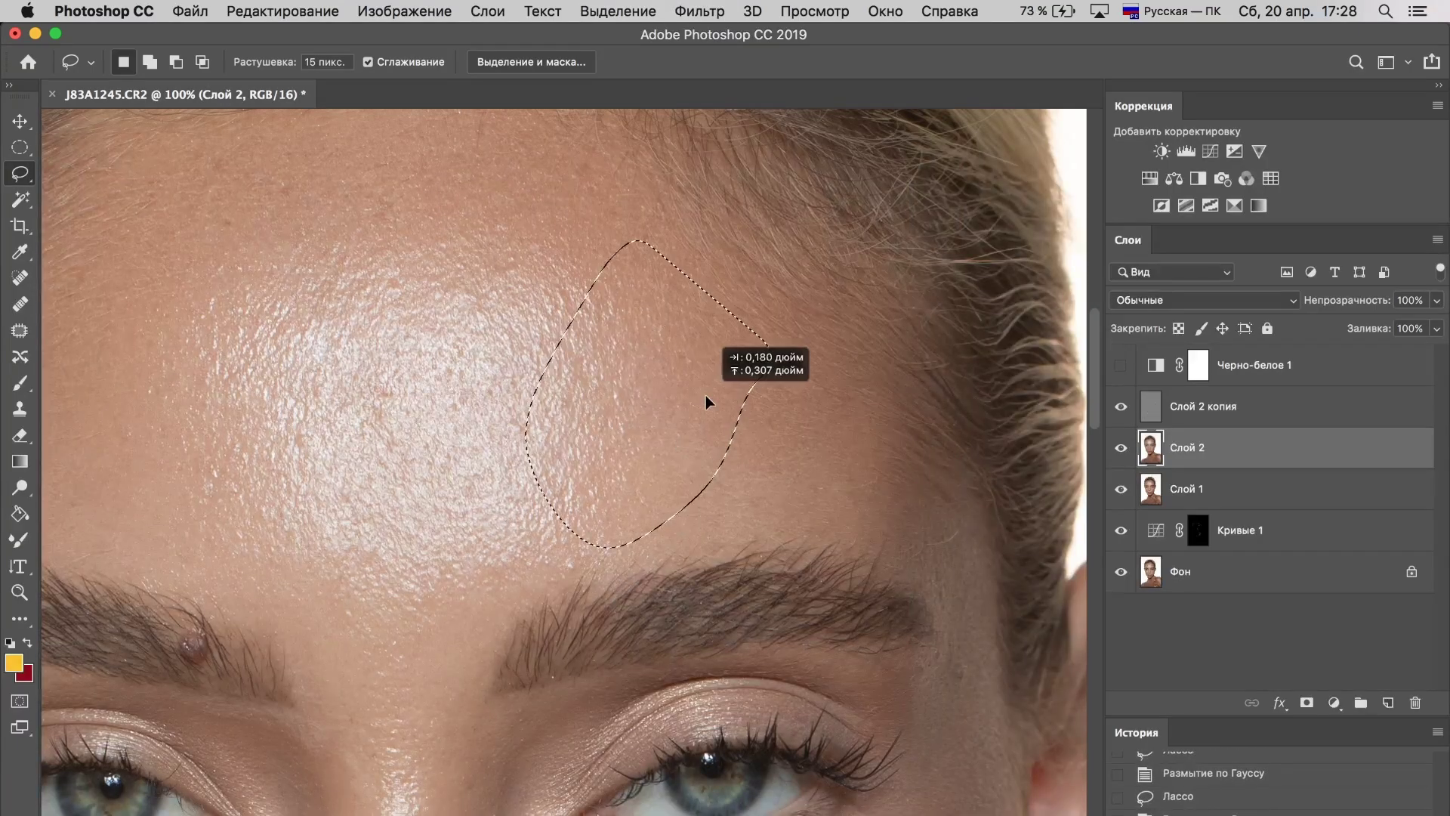
{"action": "mouse_move", "coordinate": [706, 286]}
{"action": "left_mouse_down"}
{"action": "mouse_move", "coordinate": [794, 479]}
{"action": "mouse_move", "coordinate": [703, 176]}
{"action": "left_mouse_up"}
{"action": "scroll", "coordinate": [702, 302], "scroll_direction": "down", "scroll_amount": 5}
{"action": "left_click_drag", "start_coordinate": [826, 430], "coordinate": [939, 307]}
{"action": "key", "text": "super+f"}
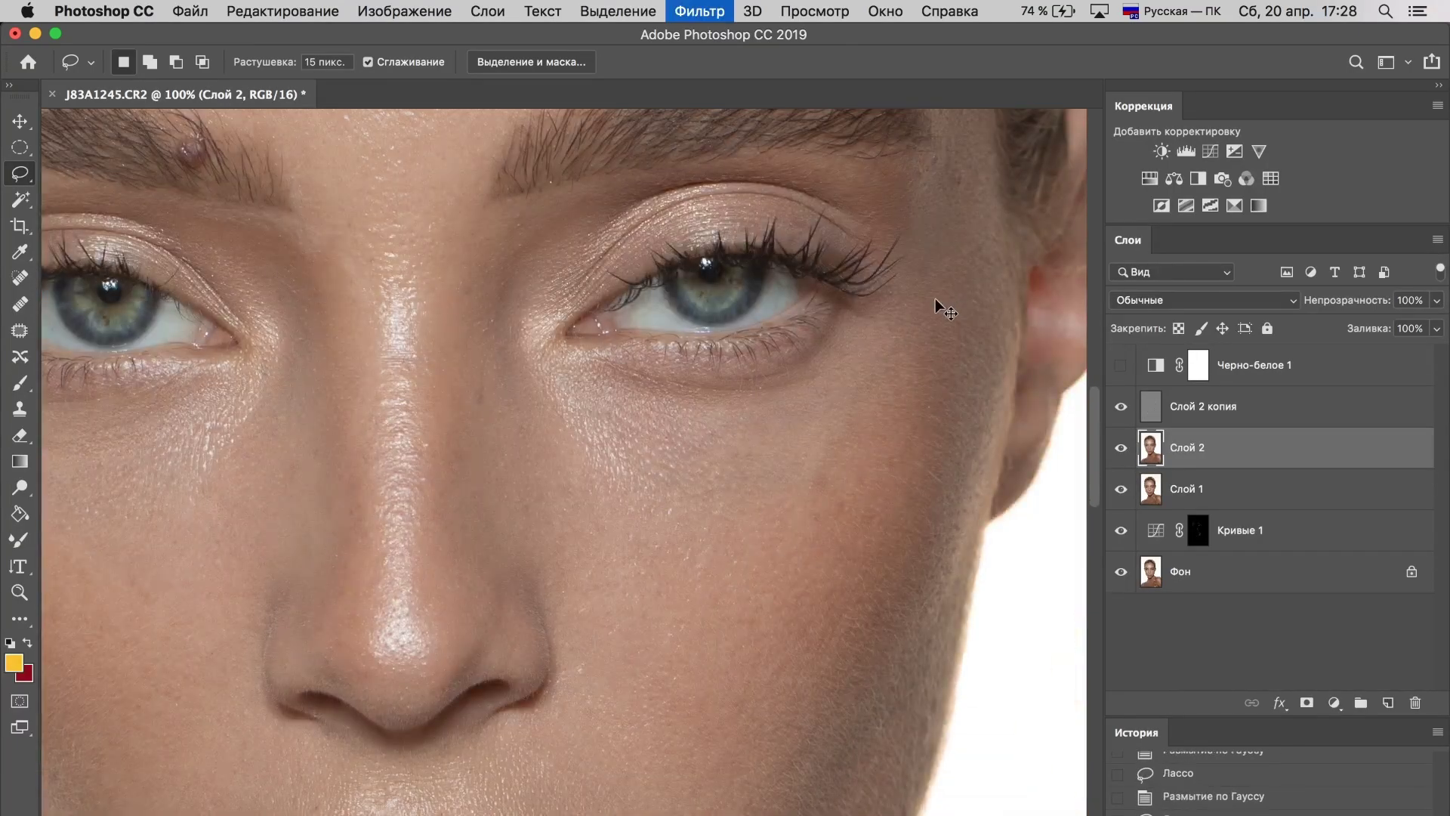
Step: Blur further patches on the lower cheek, beside the nose and on the left cheek
{"action": "scroll", "coordinate": [939, 423], "scroll_direction": "down", "scroll_amount": 5}
{"action": "scroll", "coordinate": [787, 560], "scroll_direction": "up", "scroll_amount": 3}
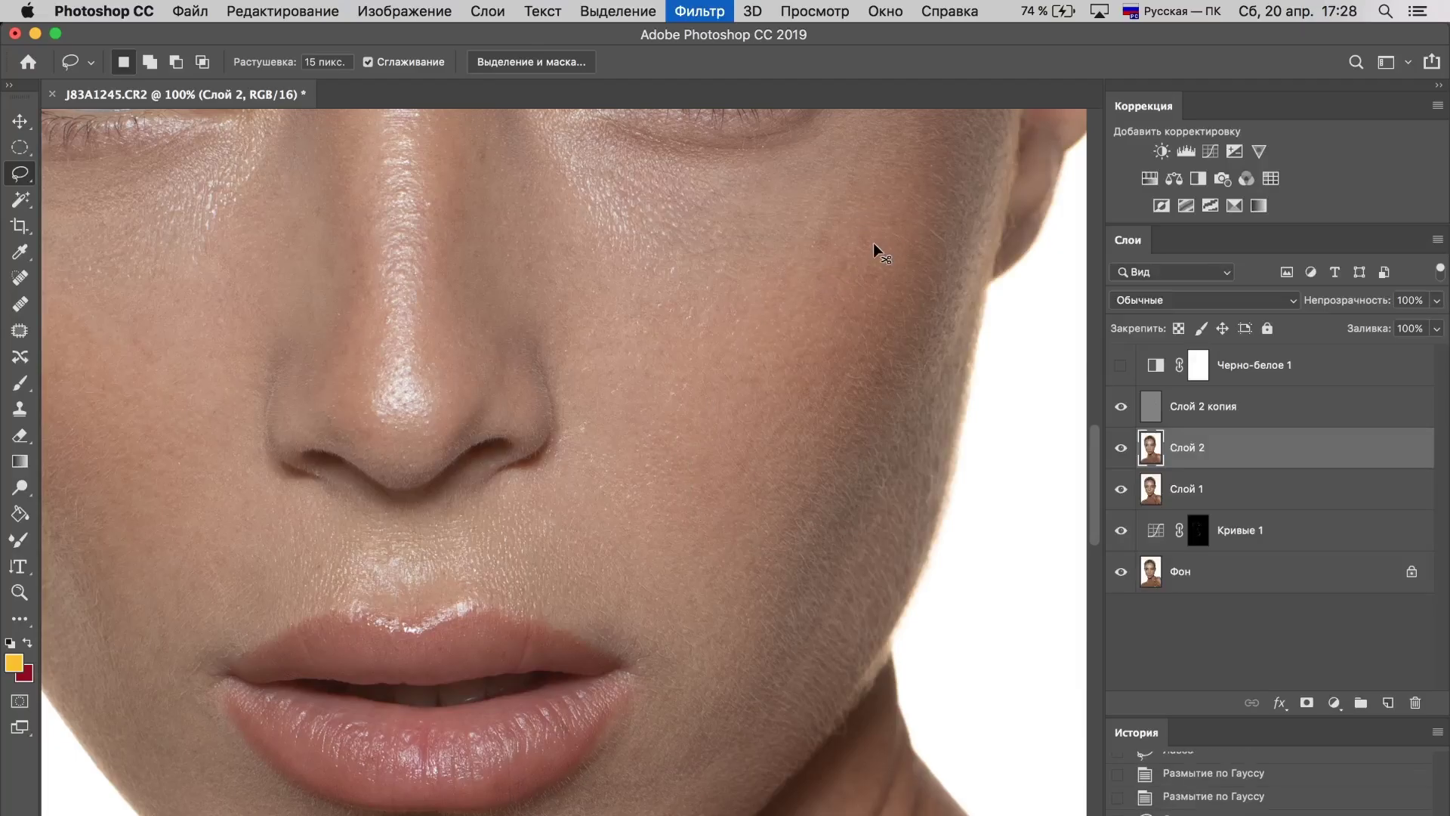
{"action": "left_click_drag", "start_coordinate": [758, 391], "coordinate": [761, 396]}
{"action": "key", "text": "super+f"}
{"action": "scroll", "coordinate": [668, 423], "scroll_direction": "up", "scroll_amount": 5}
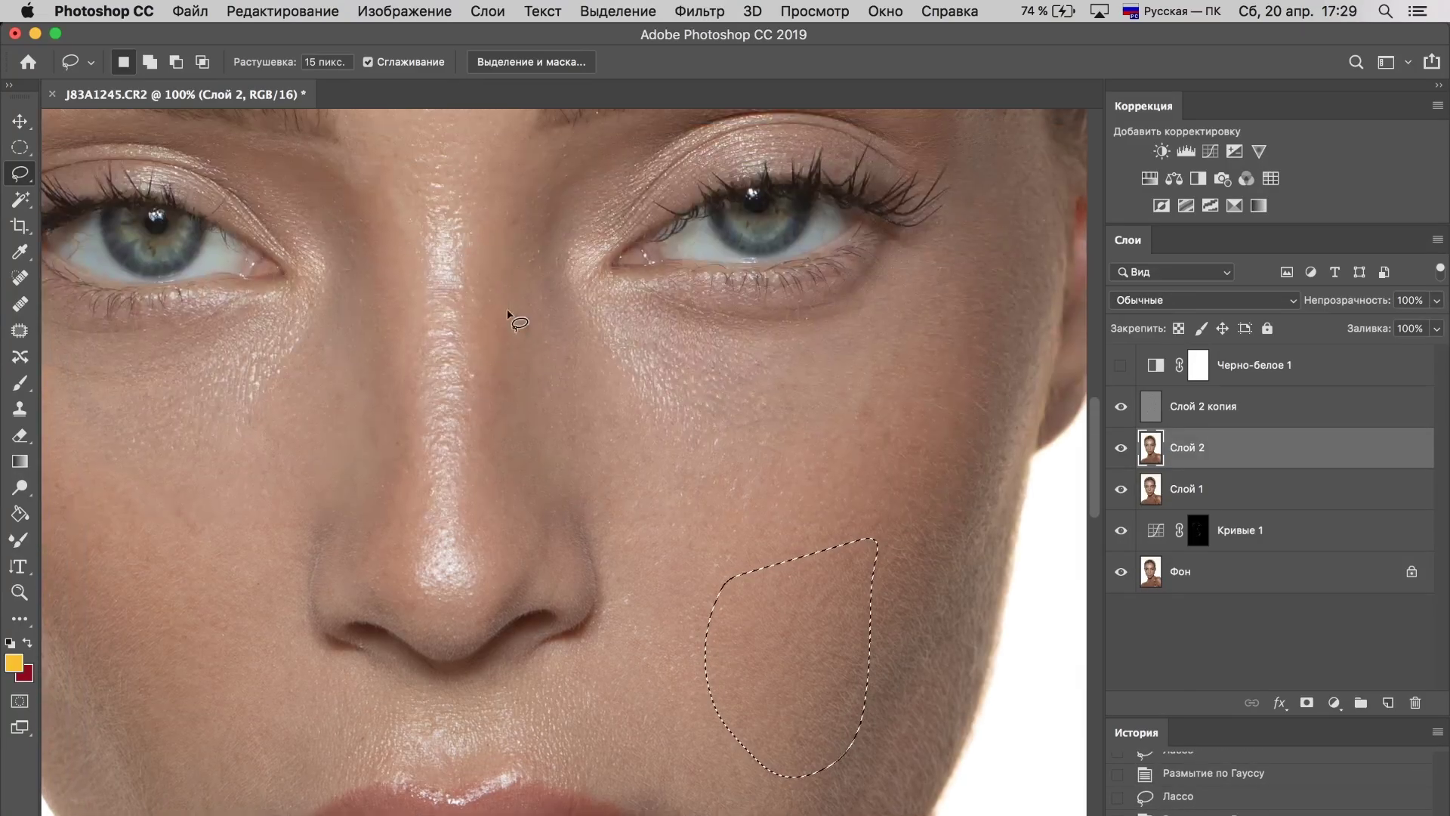
{"action": "left_click_drag", "start_coordinate": [608, 331], "coordinate": [524, 349]}
{"action": "scroll", "coordinate": [529, 378], "scroll_direction": "left", "scroll_amount": 6}
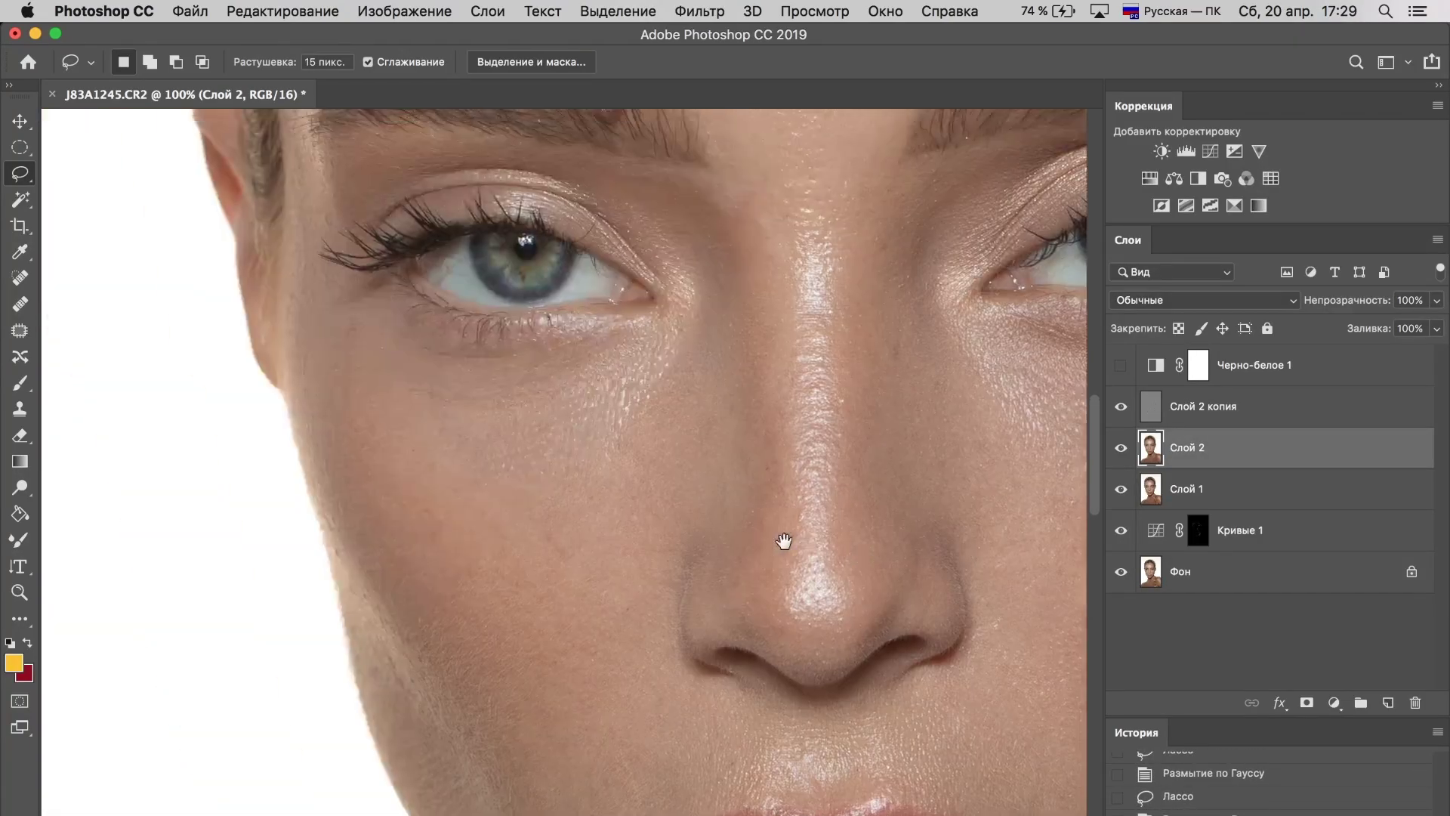
{"action": "mouse_move", "coordinate": [429, 379]}
{"action": "left_mouse_down"}
{"action": "mouse_move", "coordinate": [606, 521]}
{"action": "mouse_move", "coordinate": [642, 488]}
{"action": "left_mouse_up"}
{"action": "left_click_drag", "start_coordinate": [786, 405], "coordinate": [880, 324]}
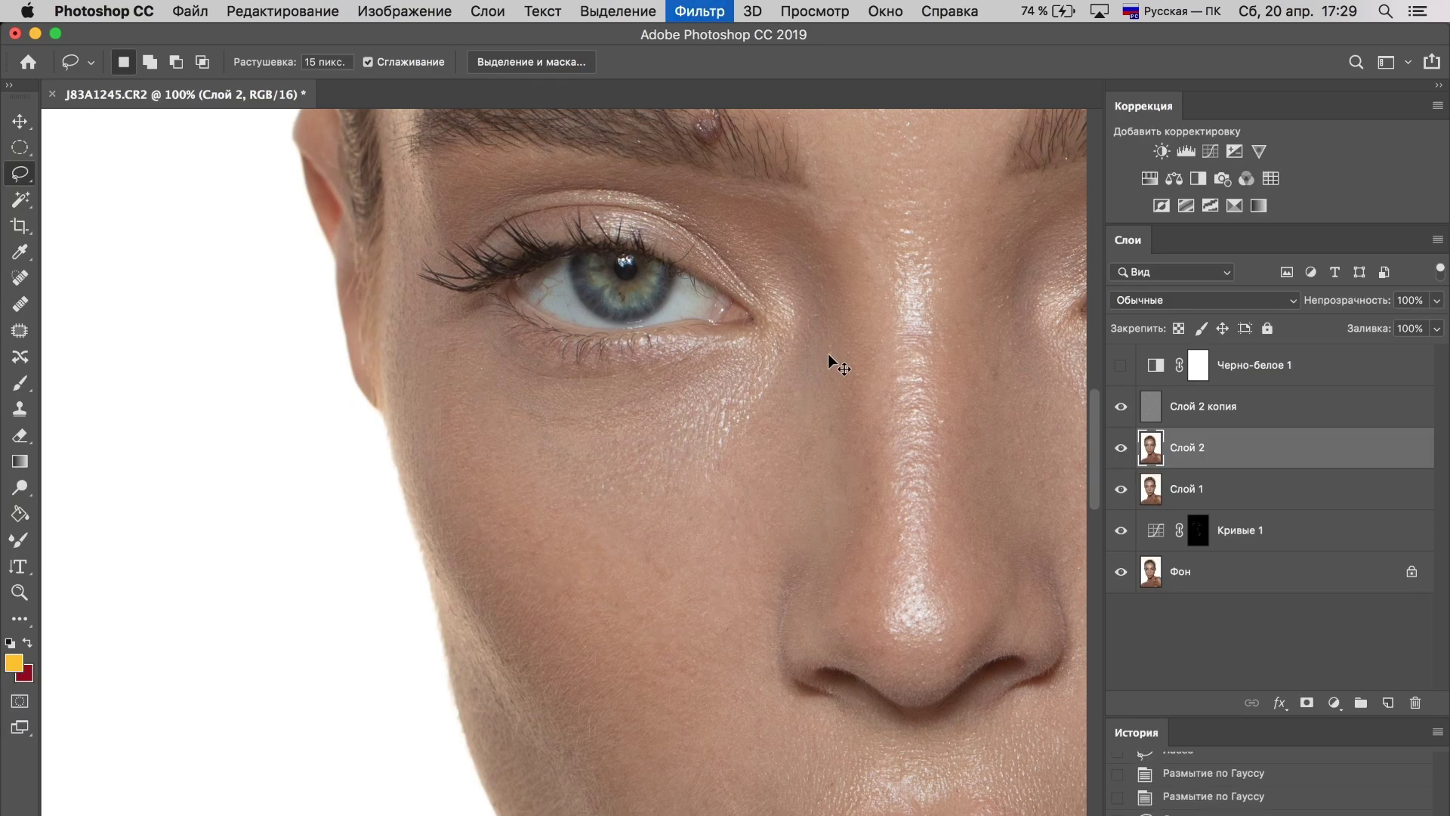
{"action": "scroll", "coordinate": [559, 491], "scroll_direction": "down", "scroll_amount": 5}
{"action": "left_click_drag", "start_coordinate": [502, 303], "coordinate": [529, 393]}
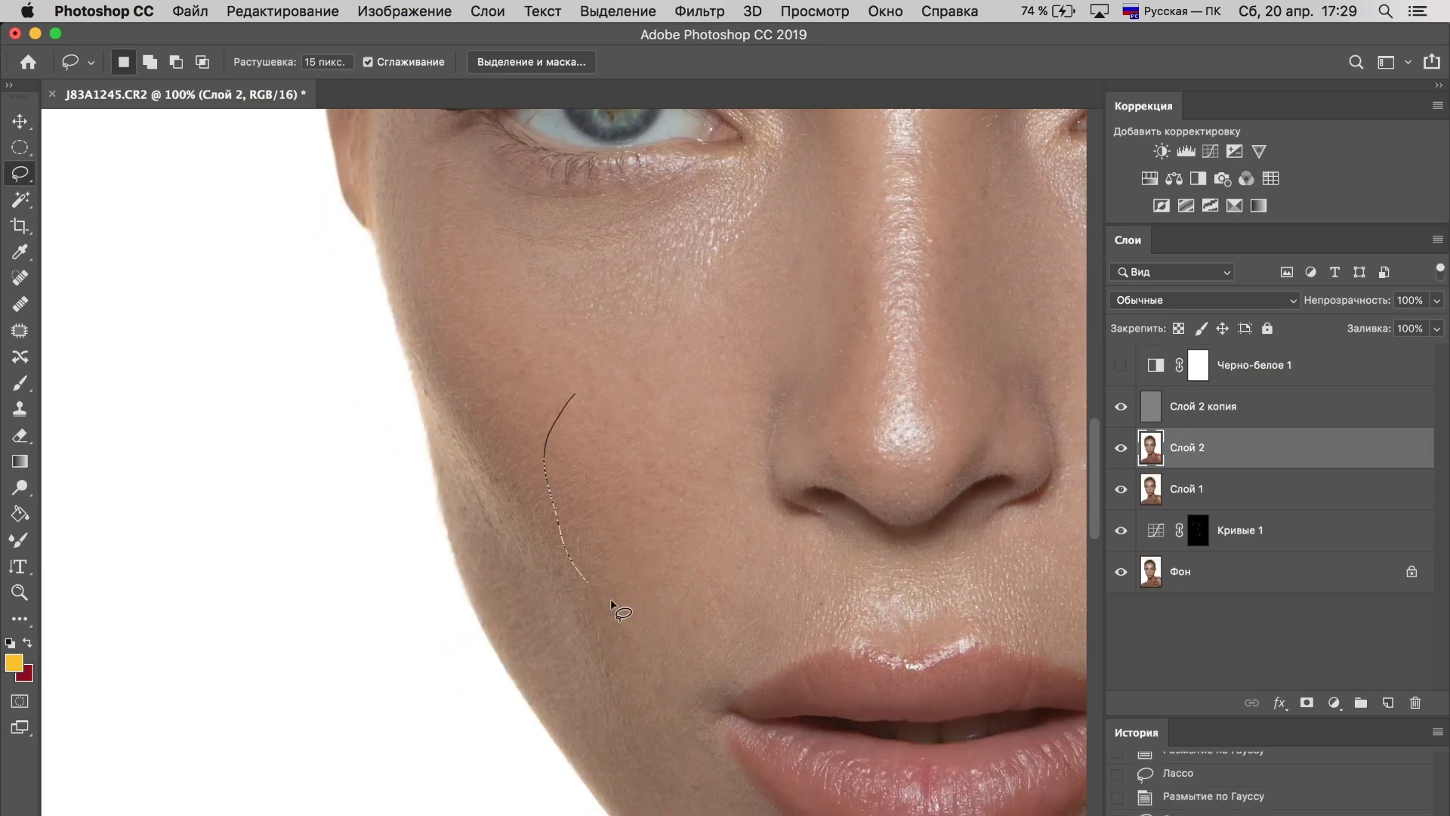
{"action": "mouse_move", "coordinate": [638, 493]}
{"action": "left_mouse_down"}
{"action": "mouse_move", "coordinate": [673, 671]}
{"action": "mouse_move", "coordinate": [574, 508]}
{"action": "left_mouse_up"}
{"action": "key", "text": "ctrl+f"}
Step: Blur the skin beside the lips and on the right cheek, then deselect
{"action": "scroll", "coordinate": [434, 235], "scroll_direction": "down", "scroll_amount": 5}
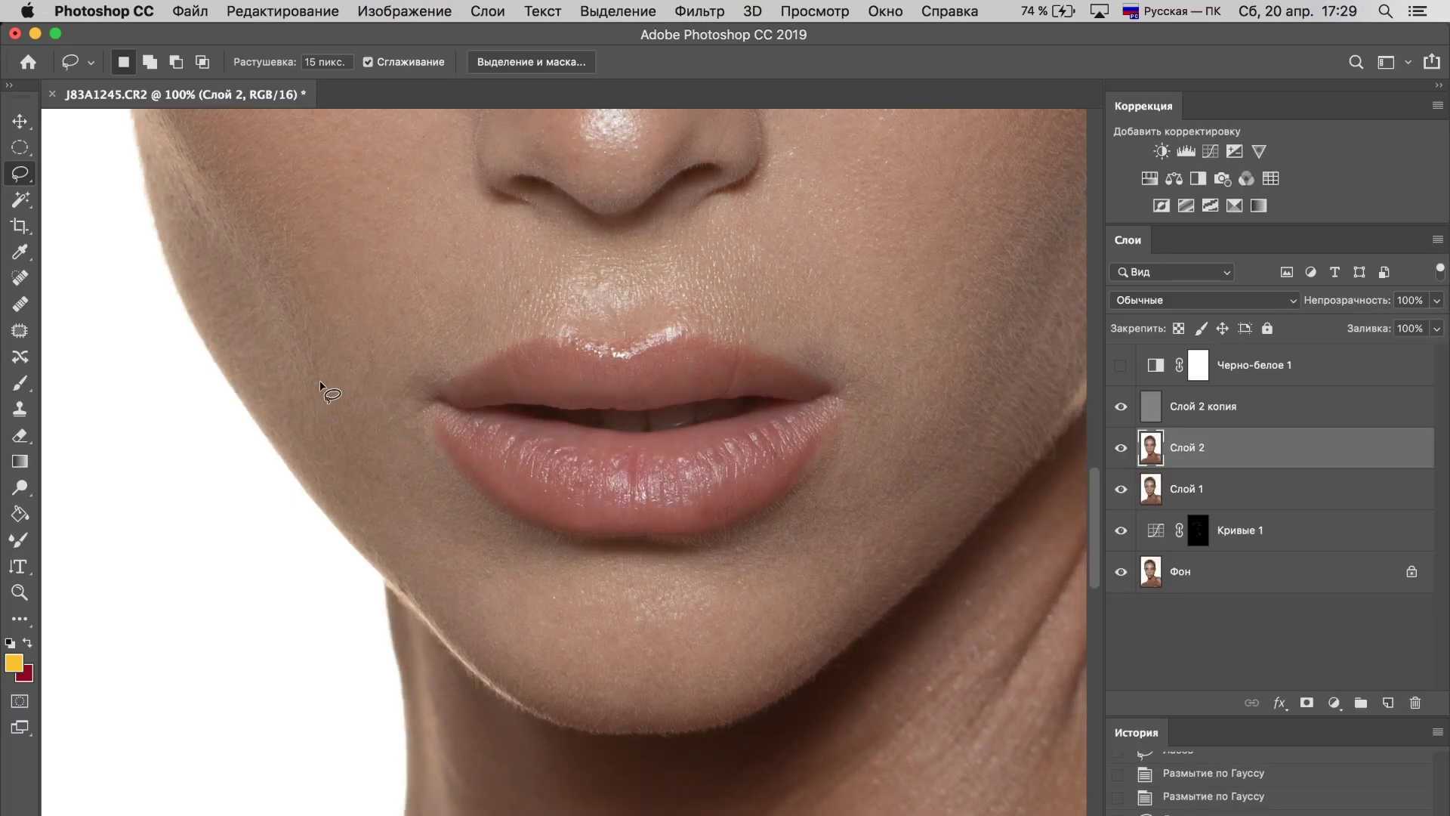
{"action": "left_click_drag", "start_coordinate": [321, 385], "coordinate": [490, 567]}
{"action": "left_click_drag", "start_coordinate": [794, 586], "coordinate": [891, 434]}
{"action": "key", "text": "ctrl+f"}
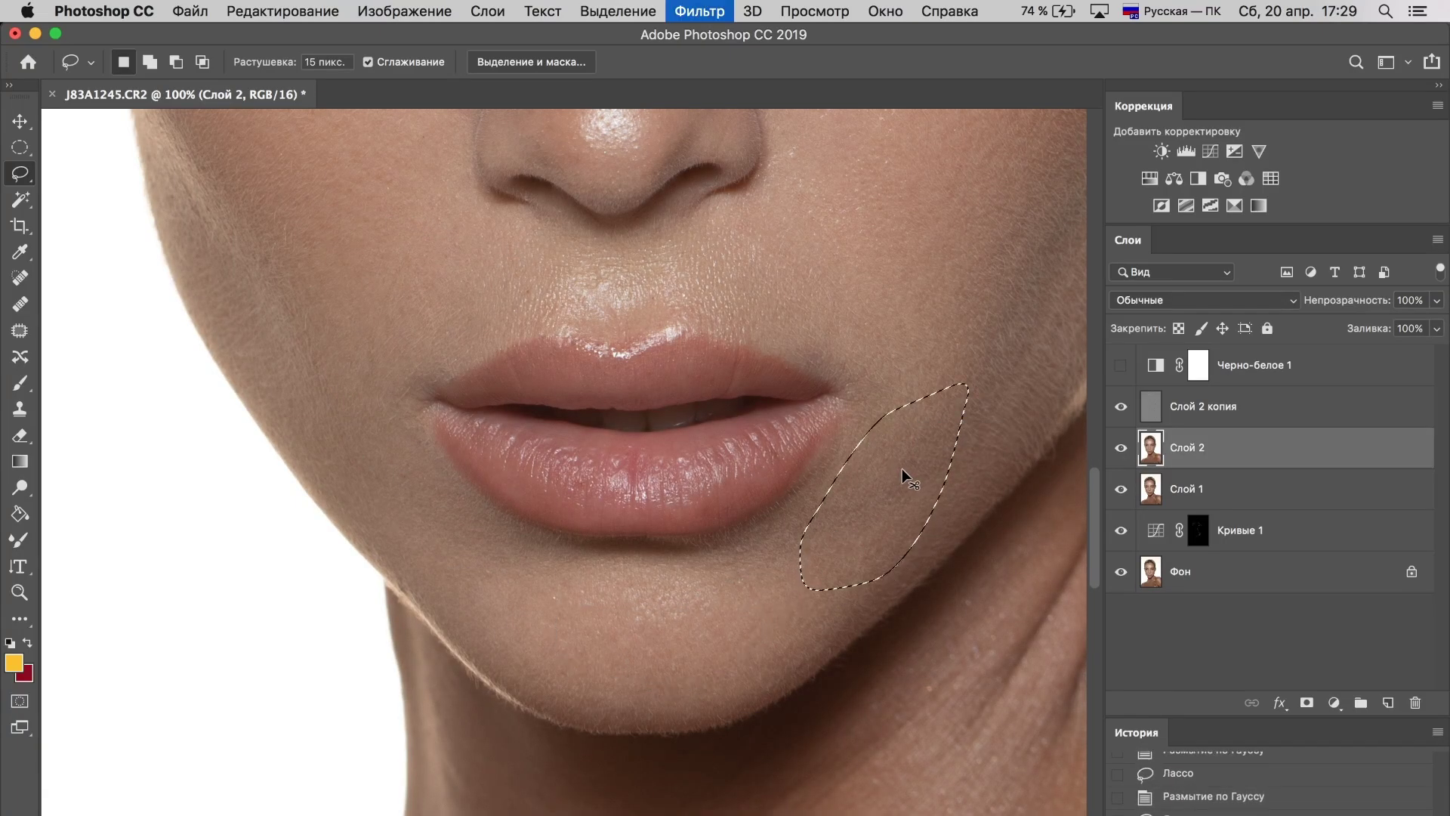
{"action": "scroll", "coordinate": [831, 415], "scroll_direction": "up", "scroll_amount": 3}
{"action": "key", "text": "ctrl+d"}
{"action": "key", "text": "ctrl+f"}
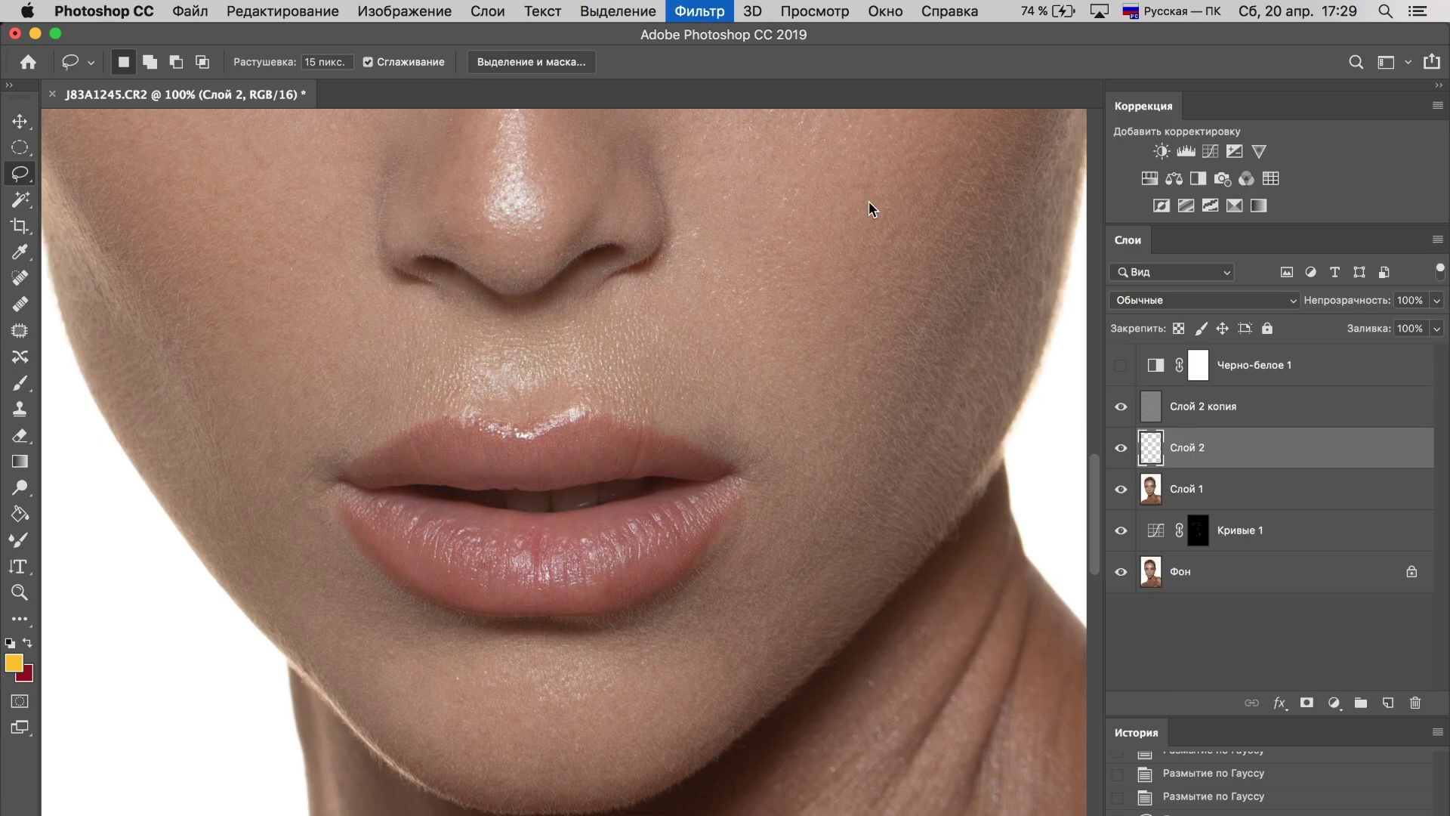
{"action": "left_click_drag", "start_coordinate": [868, 211], "coordinate": [880, 351]}
Step: Lasso patches beside the nose and on the neck, and reapply the Gaussian Blur
{"action": "left_click_drag", "start_coordinate": [650, 306], "coordinate": [609, 476]}
{"action": "scroll", "coordinate": [471, 532], "scroll_direction": "down", "scroll_amount": 5}
{"action": "scroll", "coordinate": [470, 532], "scroll_direction": "down", "scroll_amount": 5}
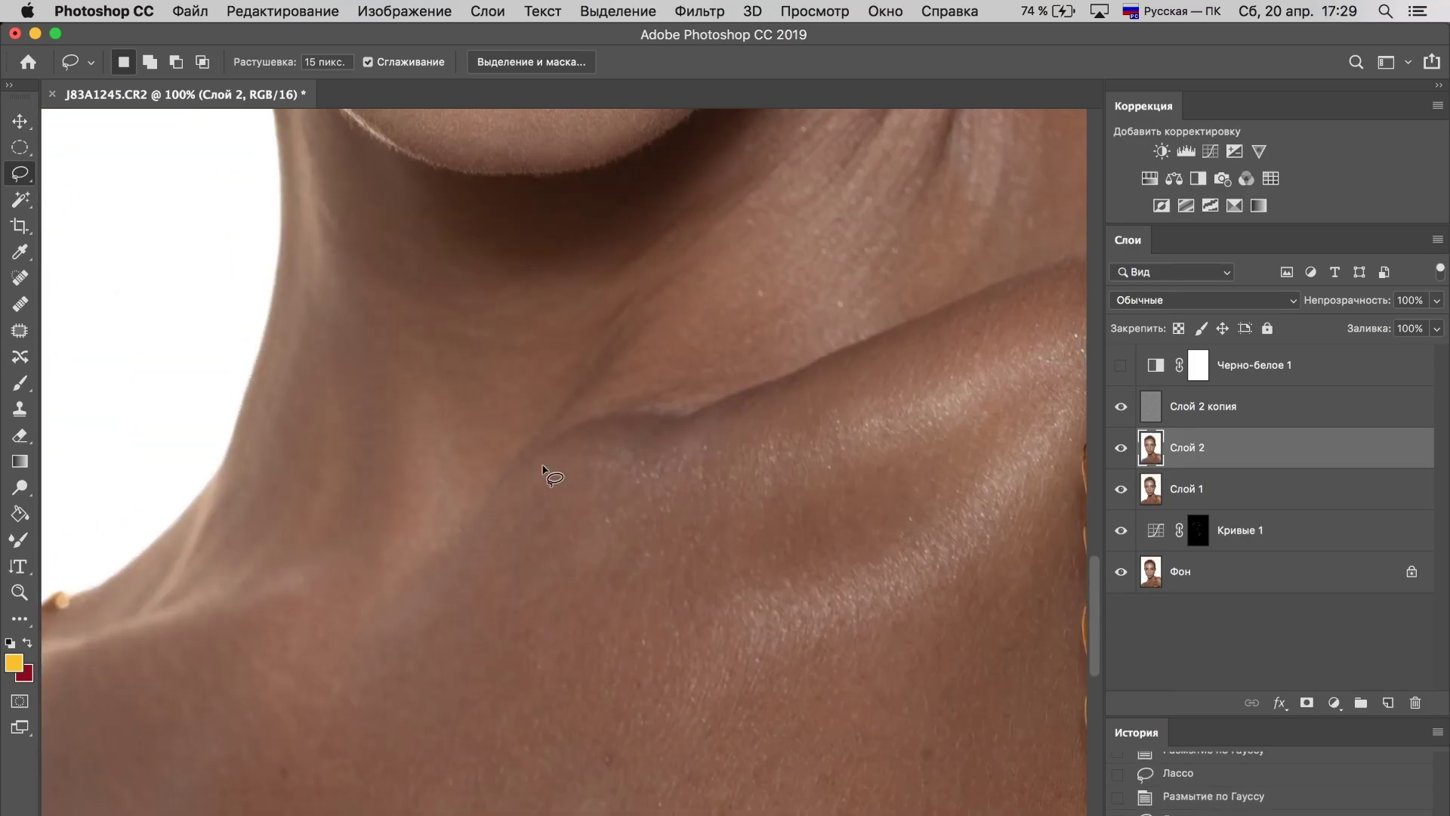
{"action": "left_click_drag", "start_coordinate": [793, 434], "coordinate": [789, 431]}
{"action": "key", "text": "ctrl+f"}
{"action": "key", "text": "ctrl+d"}
Step: Lasso and blur two patches of chest skin on Слой 2
{"action": "mouse_move", "coordinate": [665, 459]}
{"action": "left_mouse_down"}
{"action": "mouse_move", "coordinate": [550, 706]}
{"action": "mouse_move", "coordinate": [804, 483]}
{"action": "left_mouse_up"}
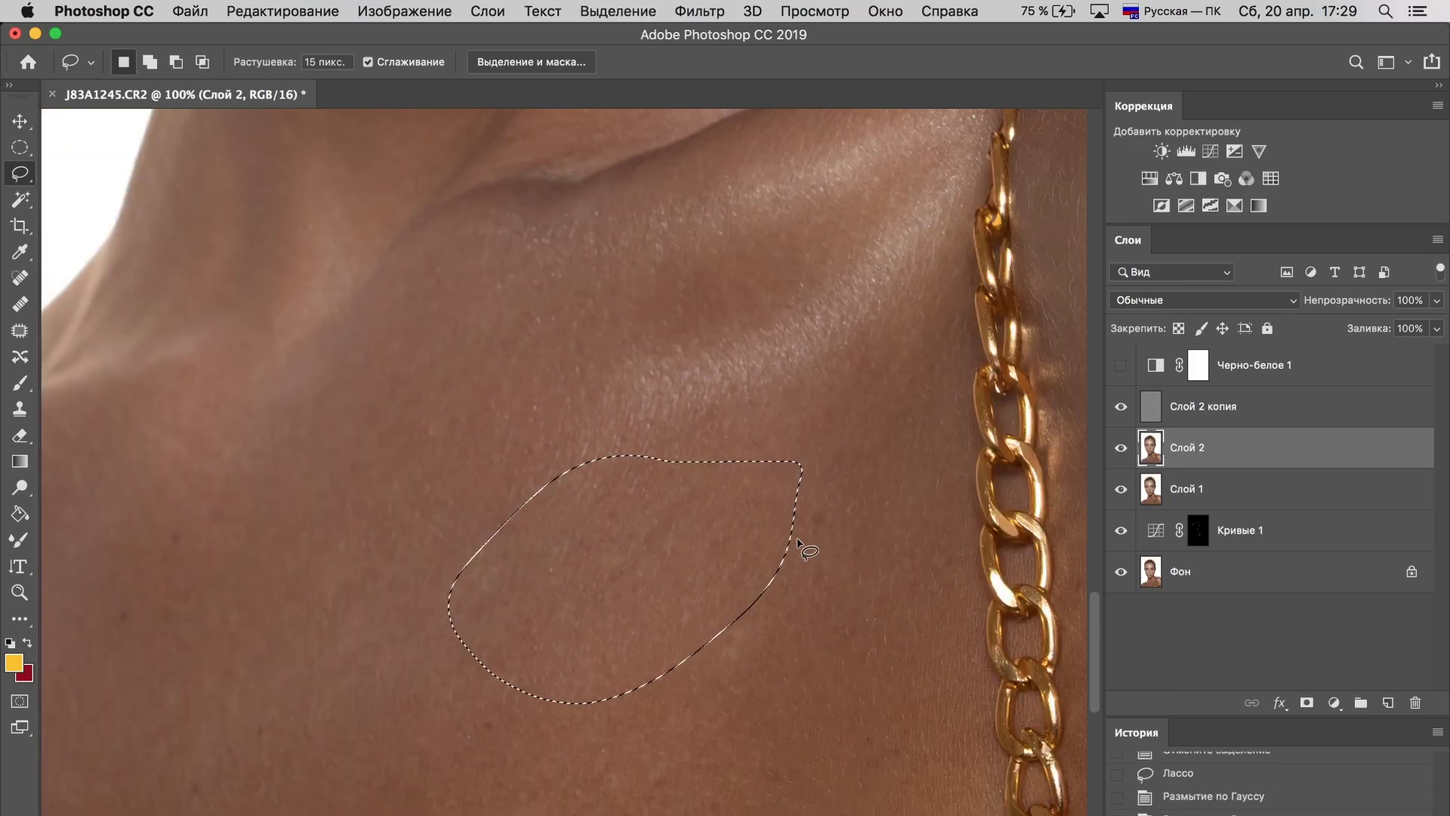
{"action": "key", "text": "ctrl+f"}
{"action": "key", "text": "ctrl+d"}
{"action": "key", "text": "ctrl+minus"}
{"action": "scroll", "coordinate": [468, 480], "scroll_direction": "right", "scroll_amount": 5}
{"action": "key", "text": "ctrl+plus"}
{"action": "left_click_drag", "start_coordinate": [382, 253], "coordinate": [551, 534]}
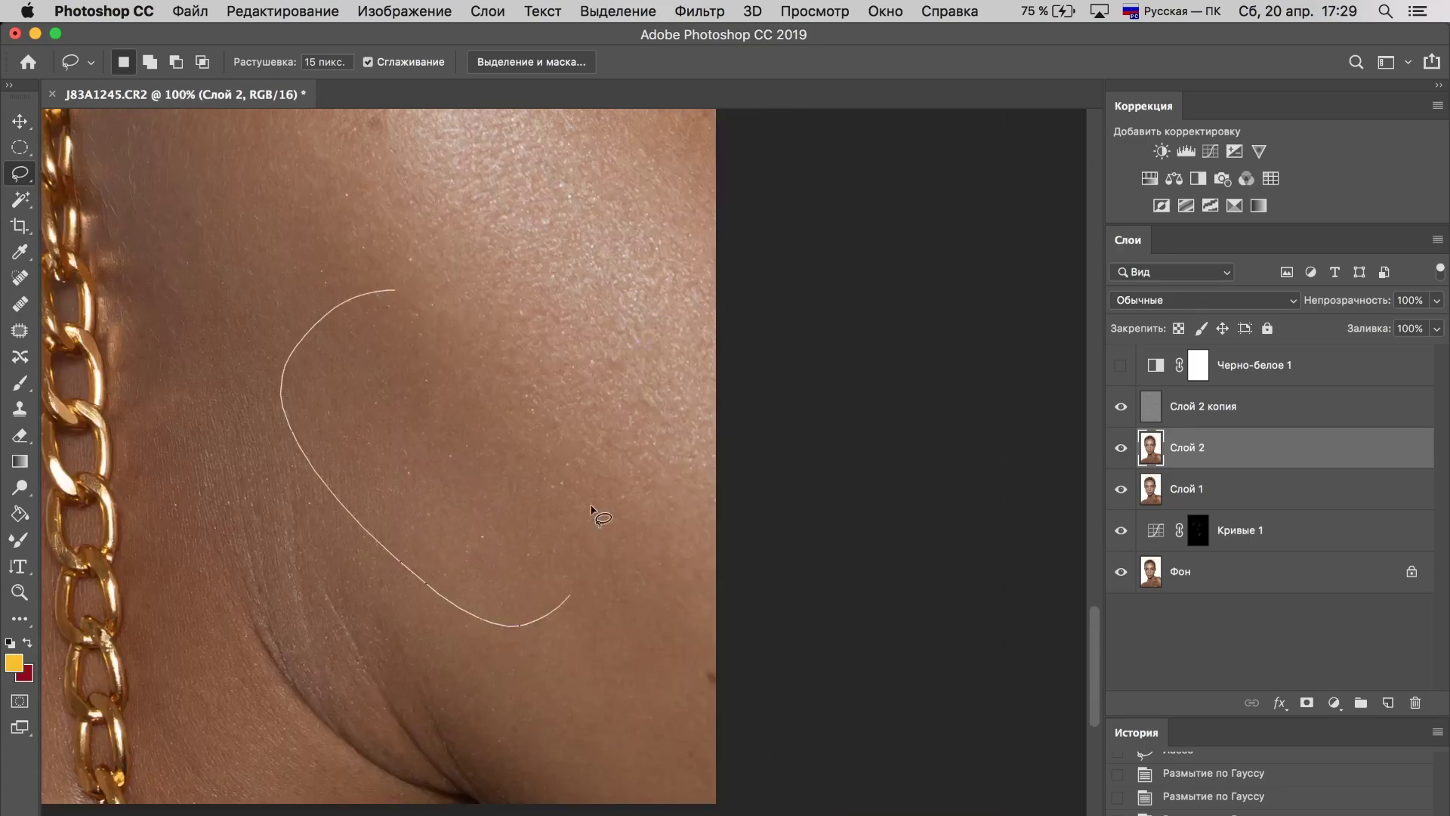
{"action": "key", "text": "ctrl+minus"}
Step: Reapply the Gaussian Blur to a lassoed patch on the shoulder
{"action": "scroll", "coordinate": [457, 301], "scroll_direction": "up", "scroll_amount": 5}
{"action": "key", "text": "ctrl+plus"}
{"action": "left_click_drag", "start_coordinate": [707, 435], "coordinate": [893, 664]}
{"action": "key", "text": "ctrl+f"}
{"action": "key", "text": "ctrl+d"}
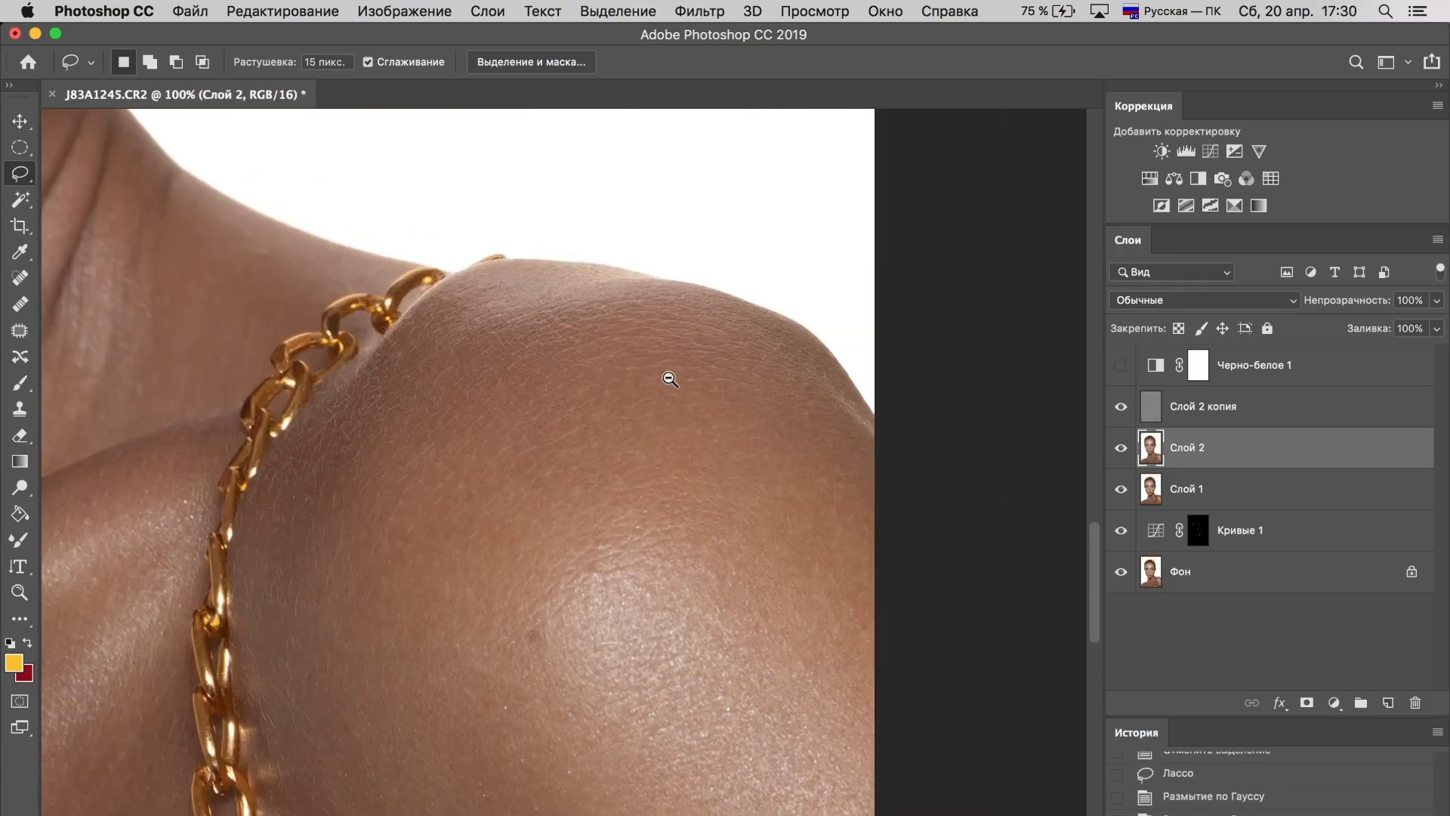
Step: Reapply the Gaussian Blur to a lassoed patch along the jaw
{"action": "scroll", "coordinate": [667, 376], "scroll_direction": "up", "scroll_amount": 5}
{"action": "key", "text": "ctrl+plus"}
{"action": "left_click_drag", "start_coordinate": [713, 302], "coordinate": [706, 291]}
{"action": "key", "text": "ctrl+f"}
{"action": "key", "text": "ctrl+d"}
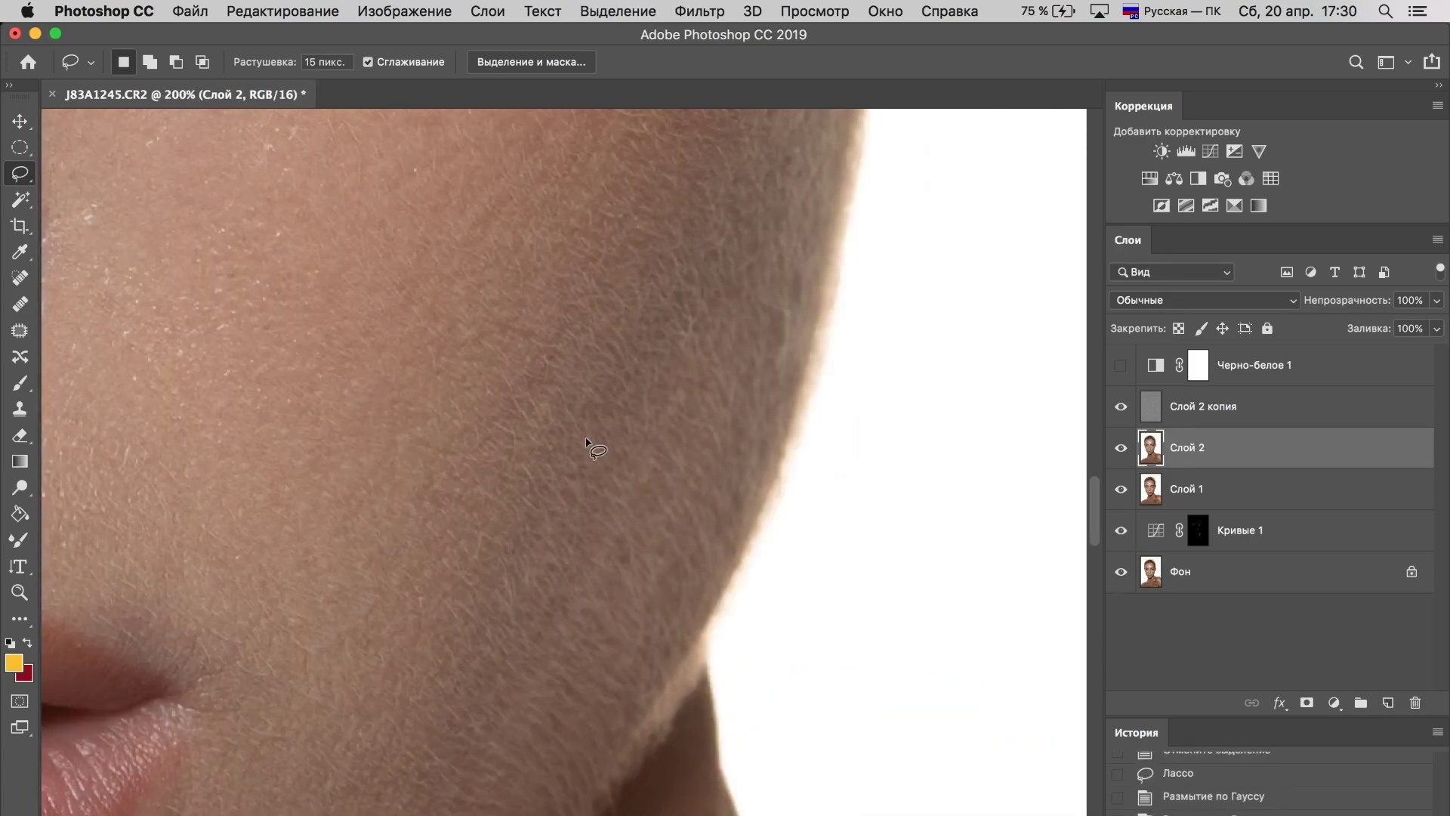
Step: Lasso a teardrop patch of skin near the lips, then deselect
{"action": "key", "text": "ctrl+minus"}
{"action": "scroll", "coordinate": [586, 443], "scroll_direction": "down", "scroll_amount": 5}
{"action": "key", "text": "ctrl+plus"}
{"action": "left_click_drag", "start_coordinate": [804, 234], "coordinate": [737, 253]}
{"action": "key", "text": "ctrl+d"}
{"action": "key", "text": "ctrl+minus"}
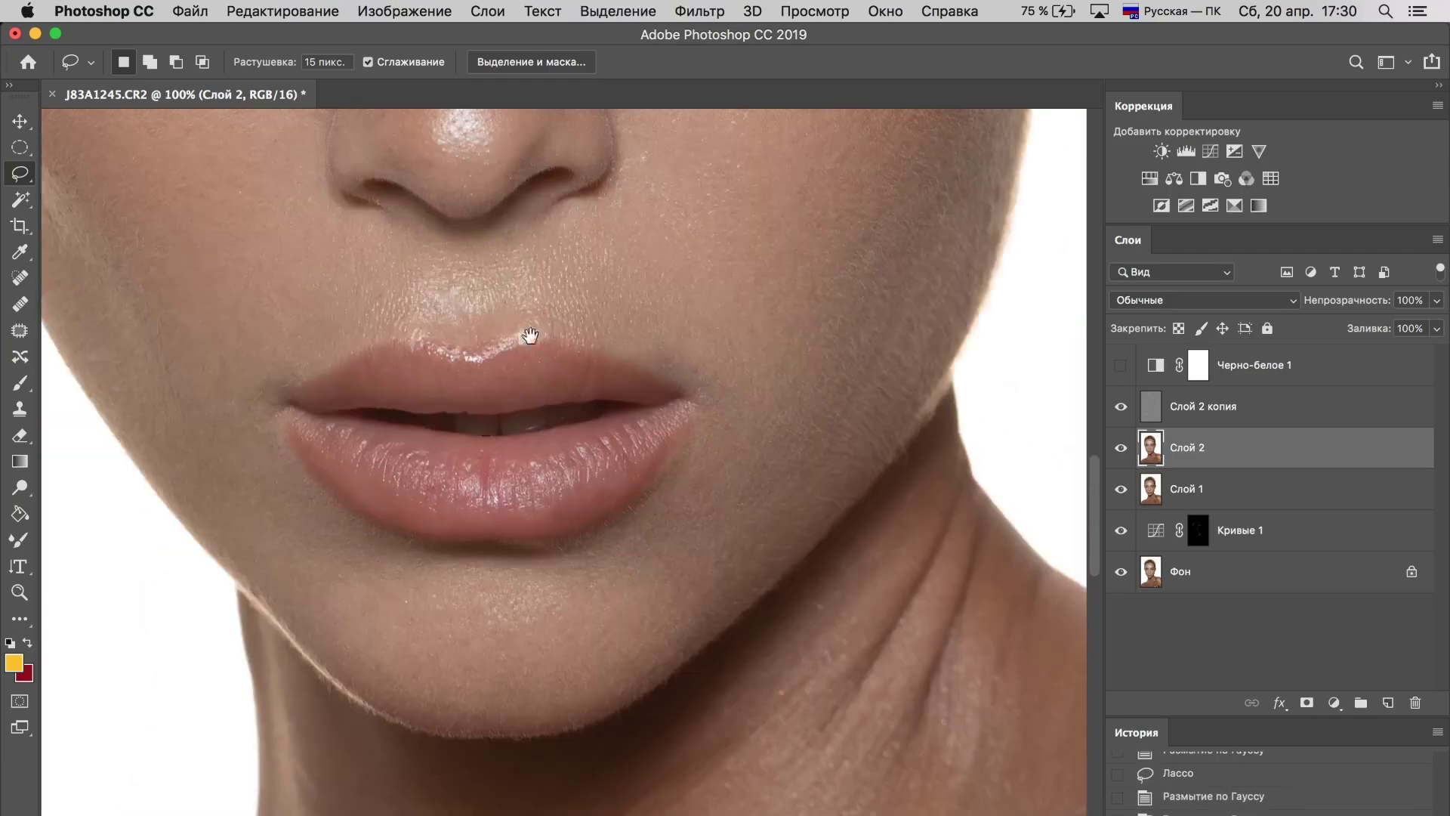
Step: Zoom in on the nose bridge and brows, and blur a patch between the brows
{"action": "scroll", "coordinate": [529, 333], "scroll_direction": "up", "scroll_amount": 5}
{"action": "key", "text": "ctrl+plus"}
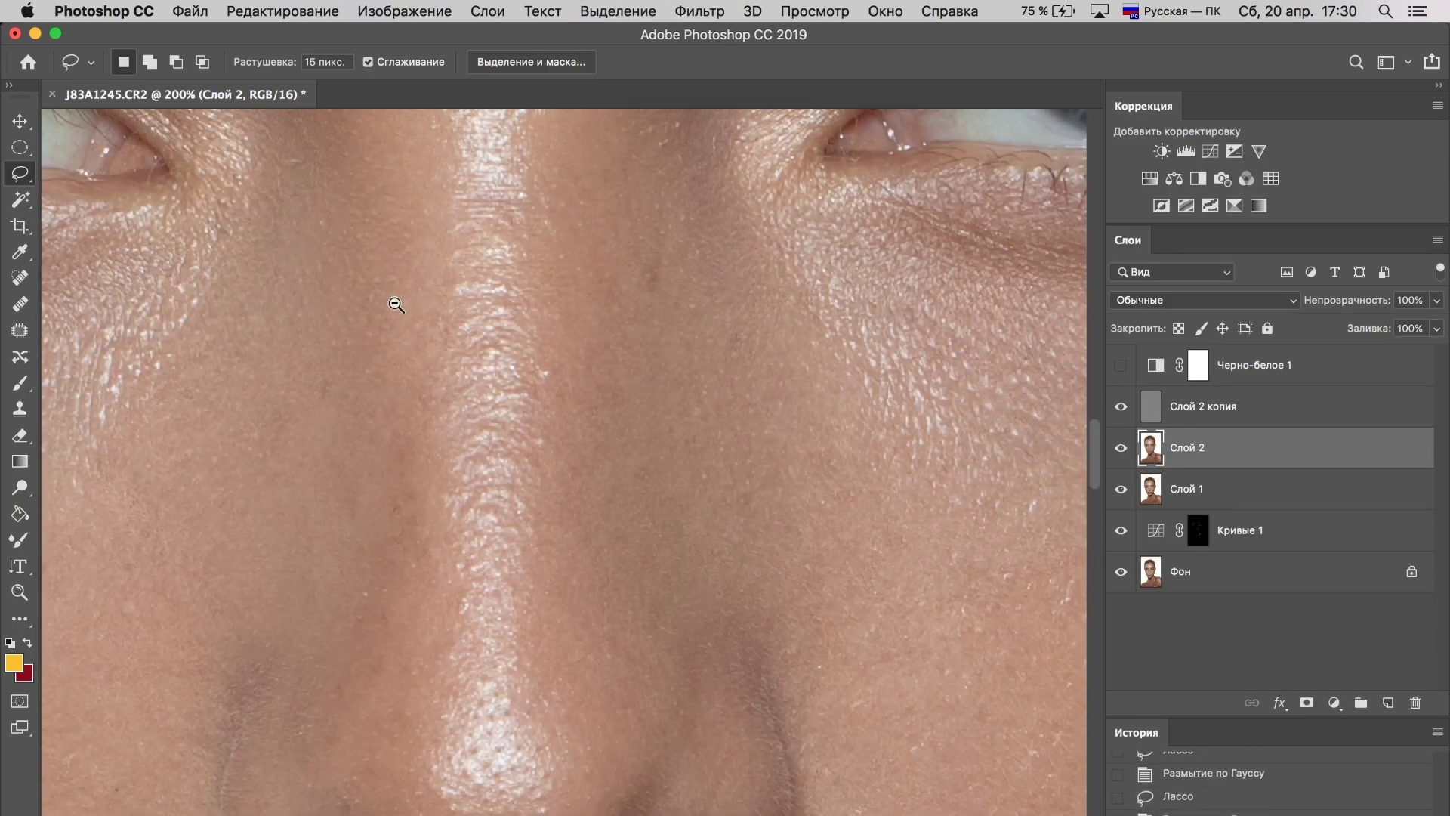
{"action": "key", "text": "ctrl+minus"}
{"action": "scroll", "coordinate": [453, 423], "scroll_direction": "up", "scroll_amount": 5}
{"action": "key", "text": "ctrl+plus"}
{"action": "left_click_drag", "start_coordinate": [423, 272], "coordinate": [520, 260]}
{"action": "key", "text": "ctrl+f"}
{"action": "key", "text": "ctrl+d"}
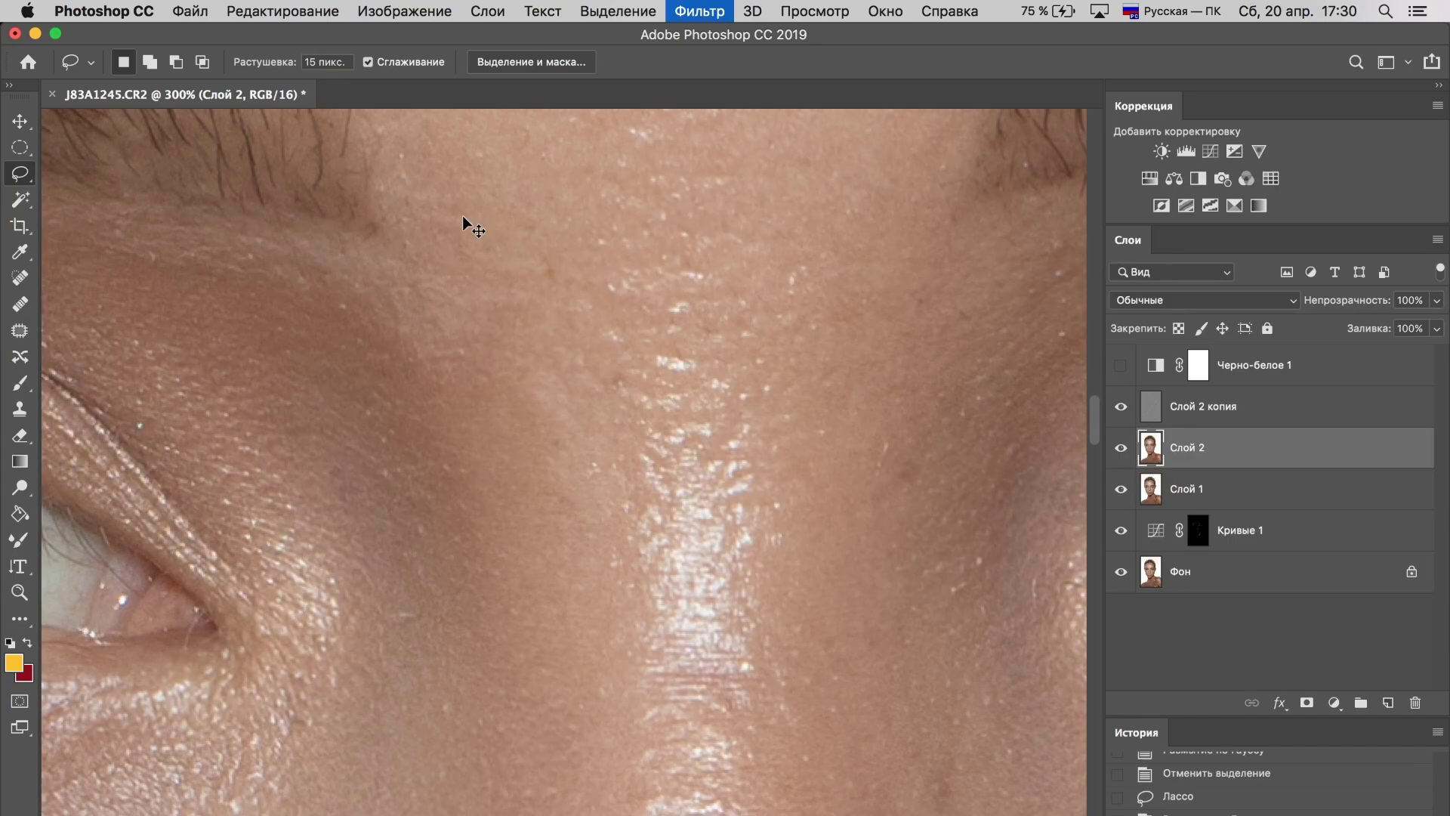
Step: Lasso skin beside the nose, then activate Слой 2 копия and deselect
{"action": "key", "text": "ctrl+minus"}
Step: Lasso a patch of the forehead, then clear the selection
{"action": "key", "text": "ctrl+minus"}
{"action": "key", "text": "ctrl+minus"}
{"action": "key", "text": "ctrl+plus"}
{"action": "left_click_drag", "start_coordinate": [486, 372], "coordinate": [518, 534]}
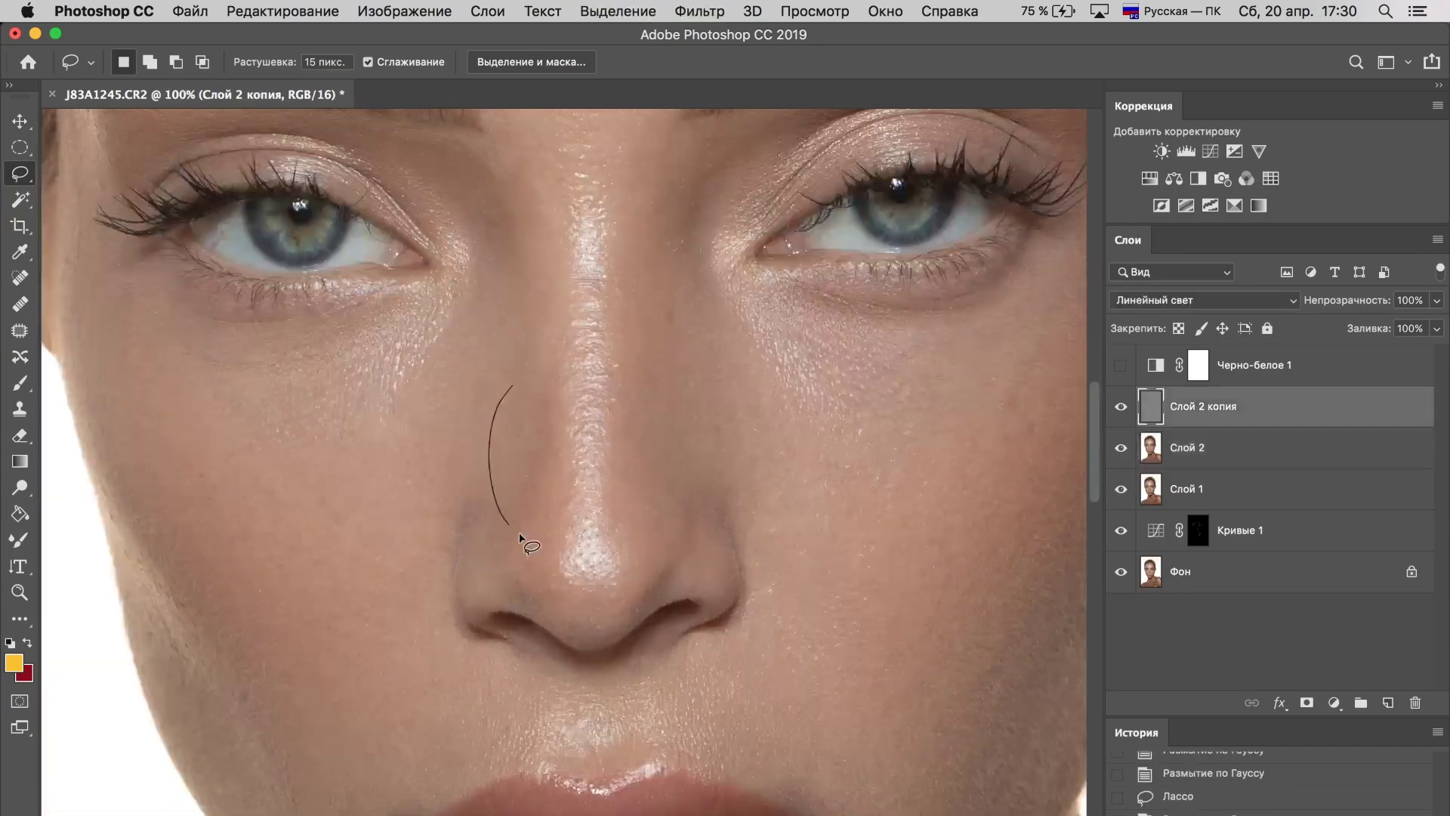
{"action": "left_click", "coordinate": [1204, 465]}
{"action": "key", "text": "ctrl+d"}
{"action": "key", "text": "ctrl+minus"}
{"action": "key", "text": "ctrl+minus"}
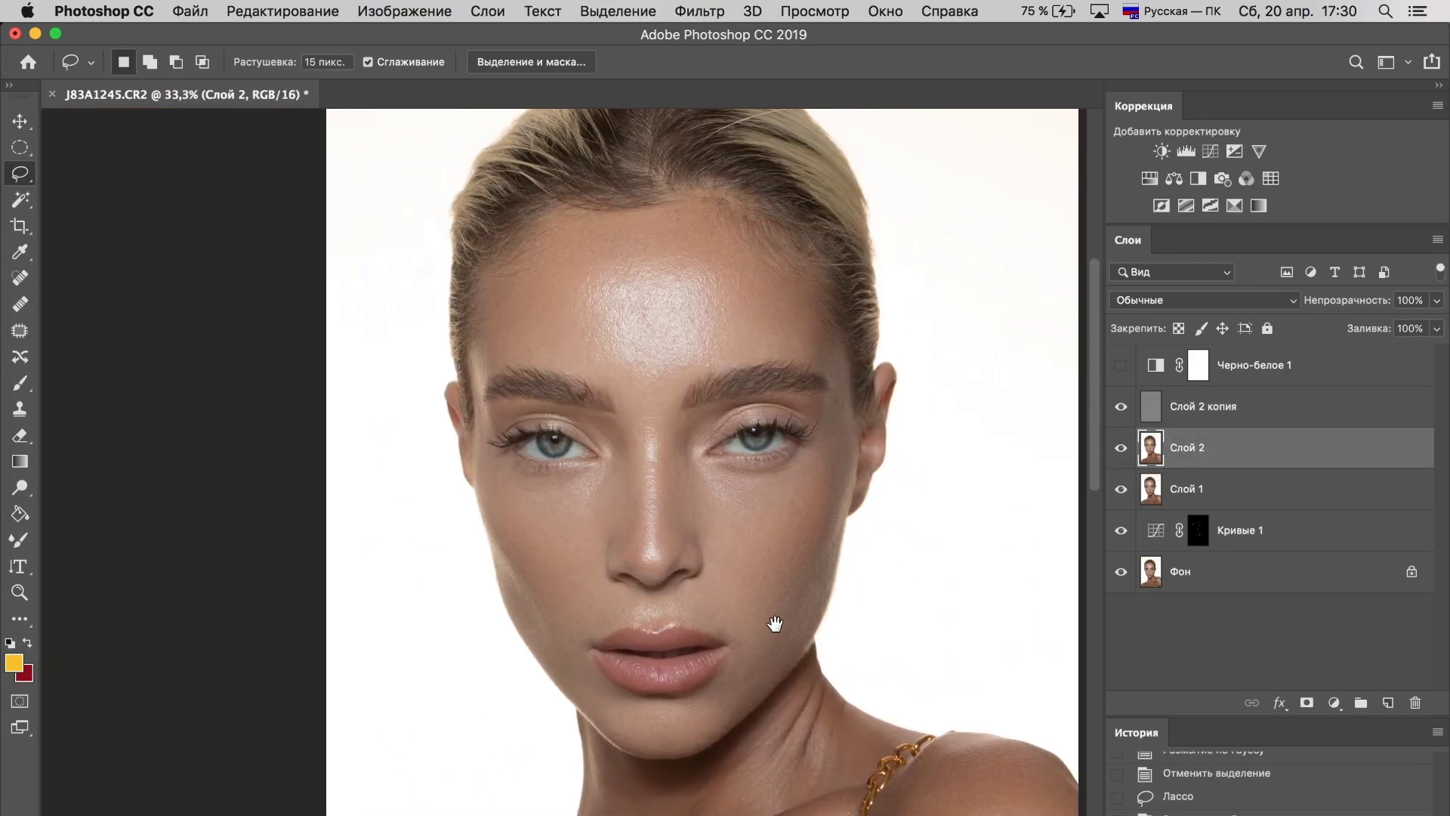
{"action": "scroll", "coordinate": [664, 301], "scroll_direction": "up", "scroll_amount": 2}
{"action": "scroll", "coordinate": [664, 301], "scroll_direction": "up", "scroll_amount": 2}
{"action": "left_click_drag", "start_coordinate": [620, 340], "coordinate": [725, 309]}
{"action": "key", "text": "ctrl+d"}
{"action": "key", "text": "ctrl+minus"}
{"action": "key", "text": "ctrl+minus"}
{"action": "key", "text": "ctrl+minus"}
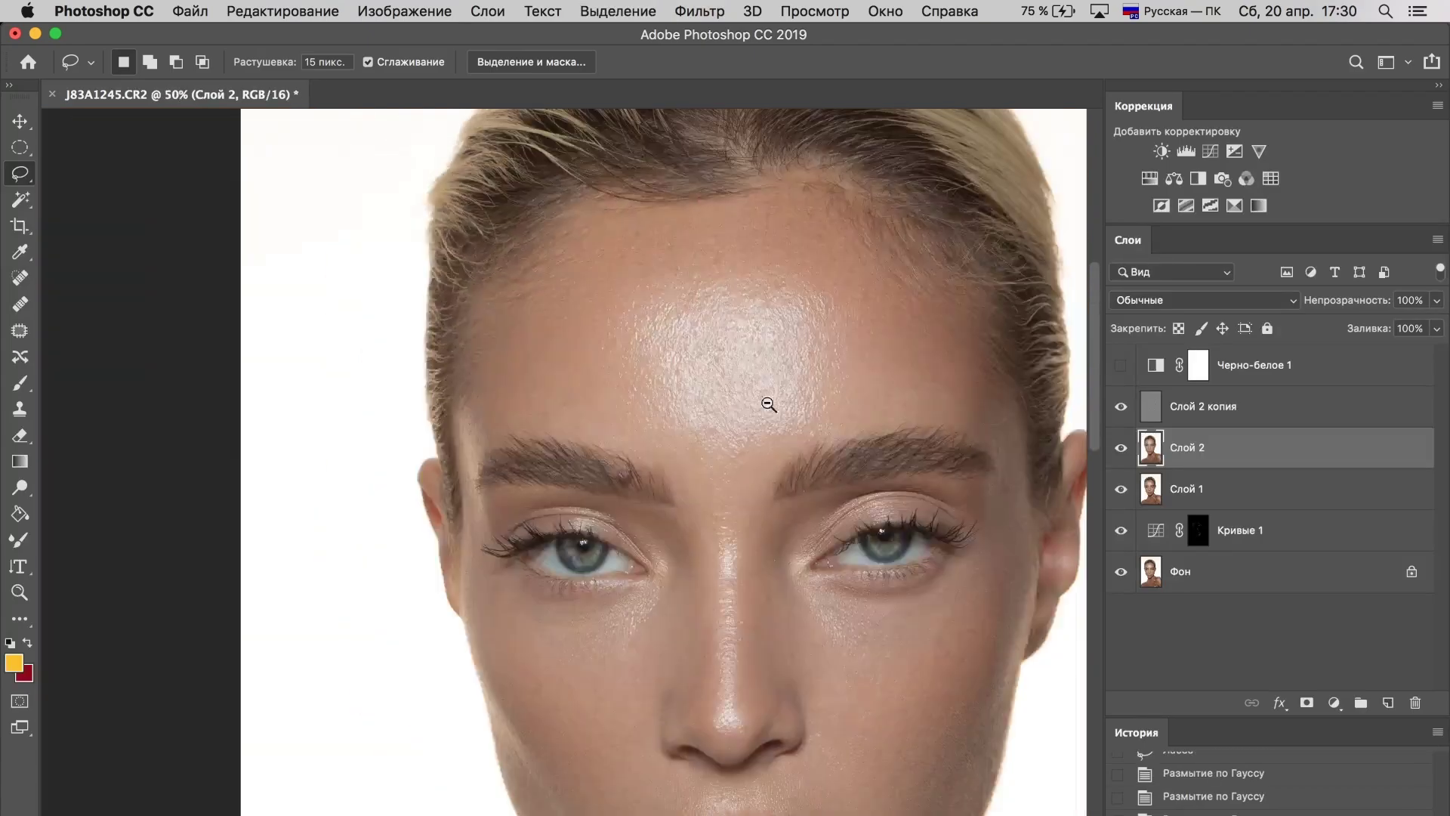
{"action": "key", "text": "ctrl+minus"}
{"action": "scroll", "coordinate": [580, 327], "scroll_direction": "up", "scroll_amount": 5}
Step: Group Слой 2 and Слой 2 копия into Группа 1, and toggle its visibility to compare
{"action": "left_click", "coordinate": [1253, 410], "text": "shift"}
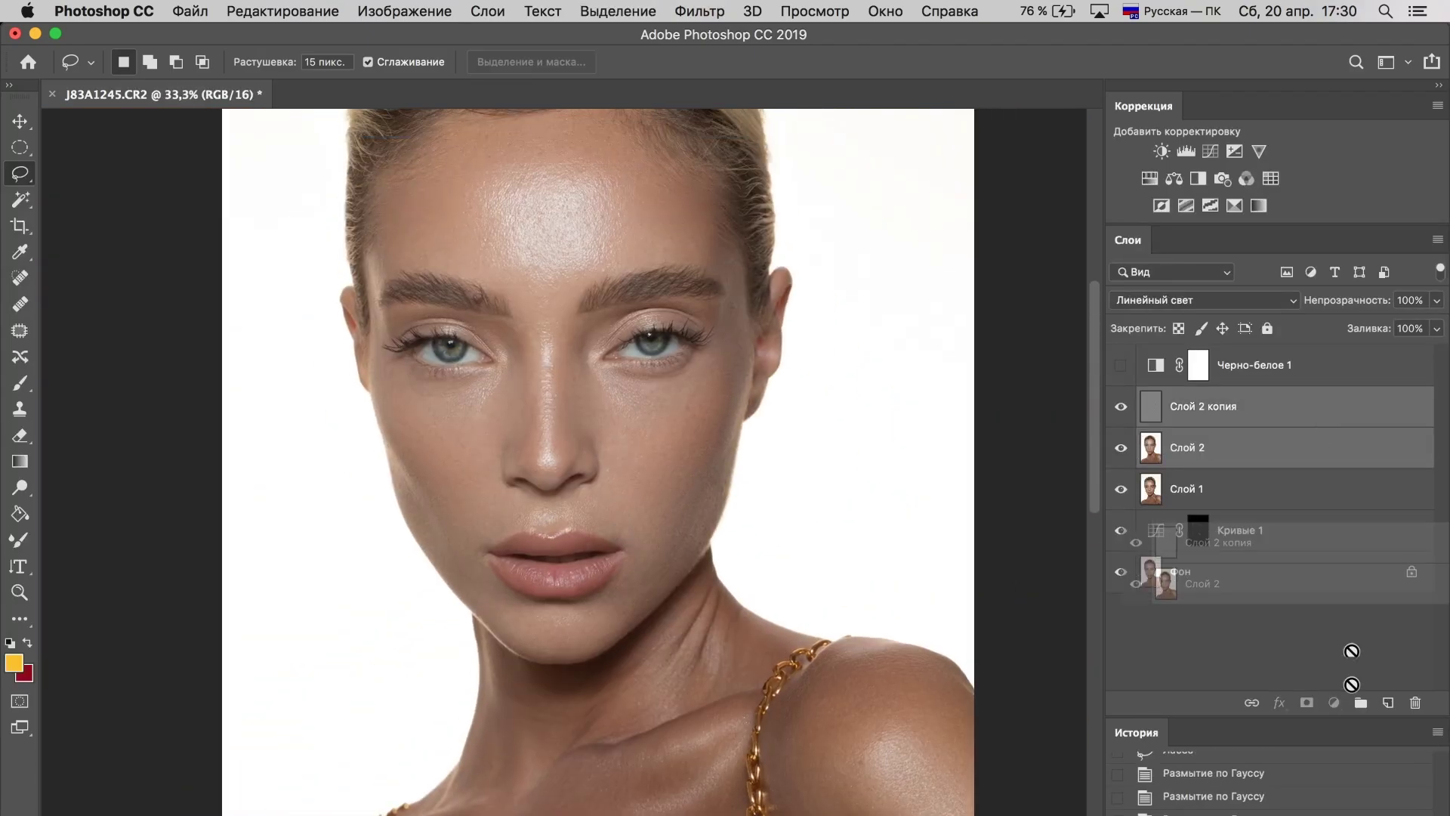
{"action": "left_click_drag", "start_coordinate": [1253, 410], "coordinate": [1361, 702]}
{"action": "left_click", "coordinate": [1120, 398]}
{"action": "scroll", "coordinate": [1042, 415], "scroll_direction": "up", "scroll_amount": 2}
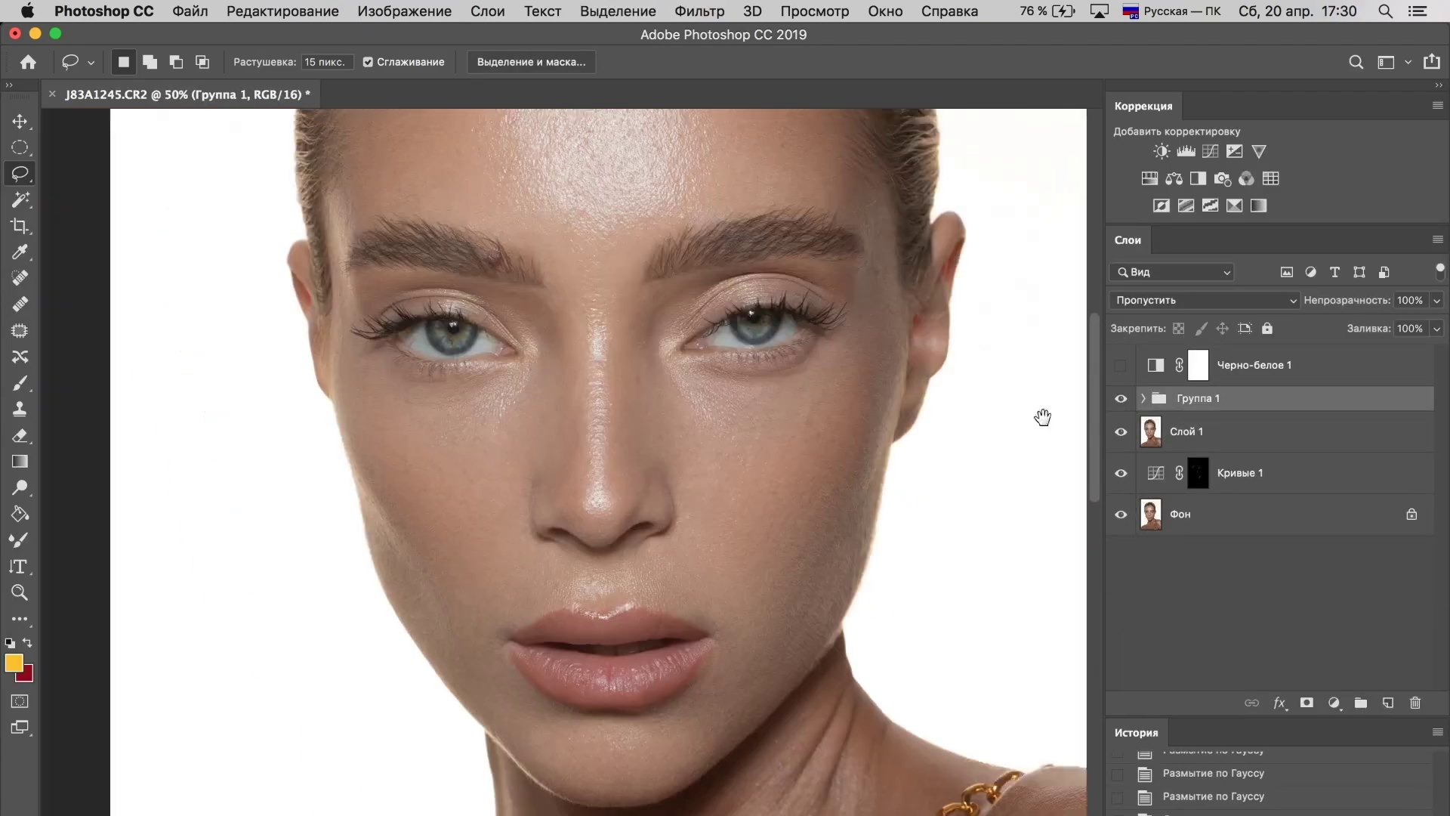
{"action": "scroll", "coordinate": [935, 420], "scroll_direction": "down", "scroll_amount": 2}
{"action": "left_click", "coordinate": [1120, 398]}
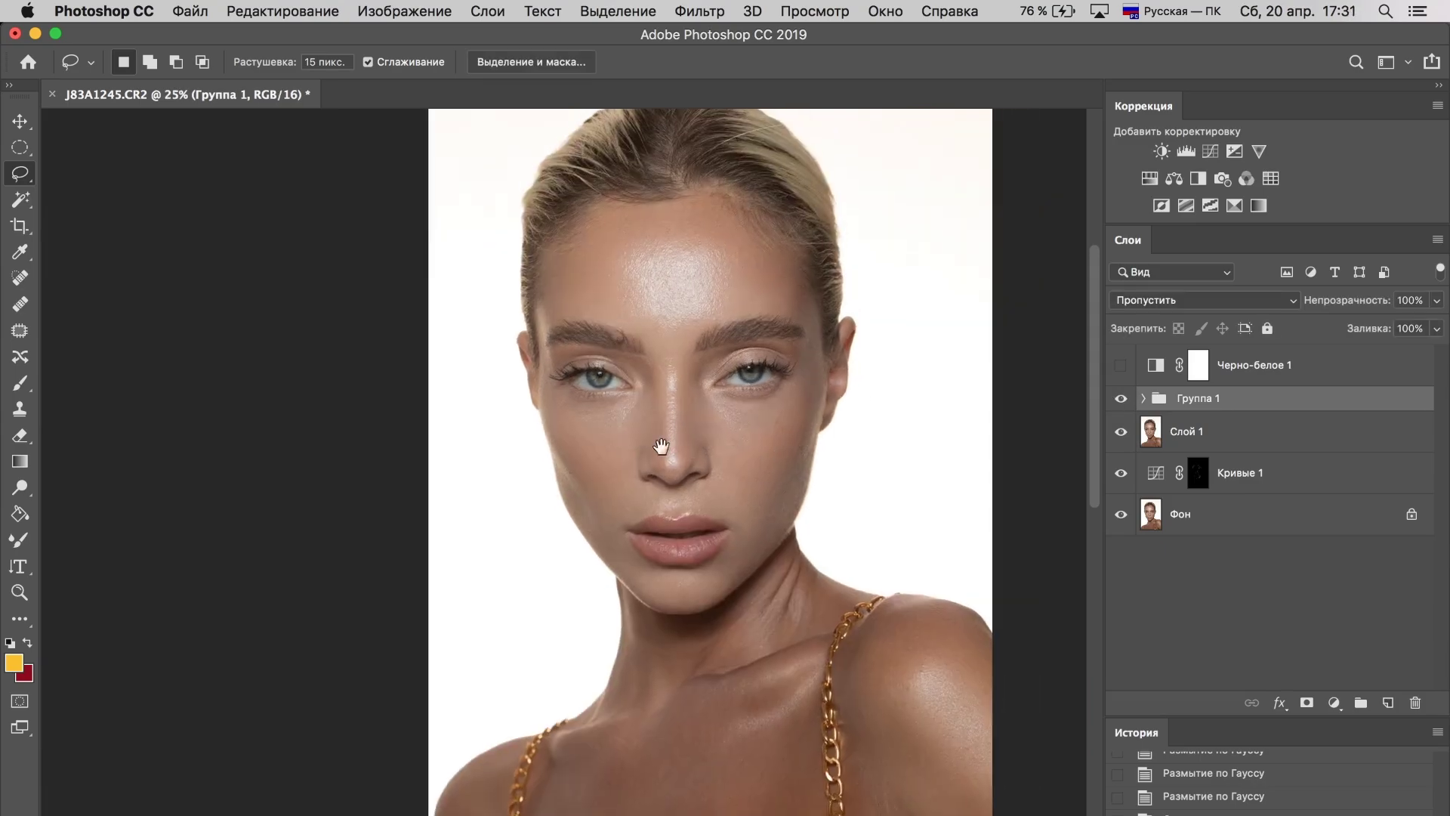
Step: Create the Свето-Теневой рисунок group with свет and тень curves layers
{"action": "key", "text": "ctrl+minus"}
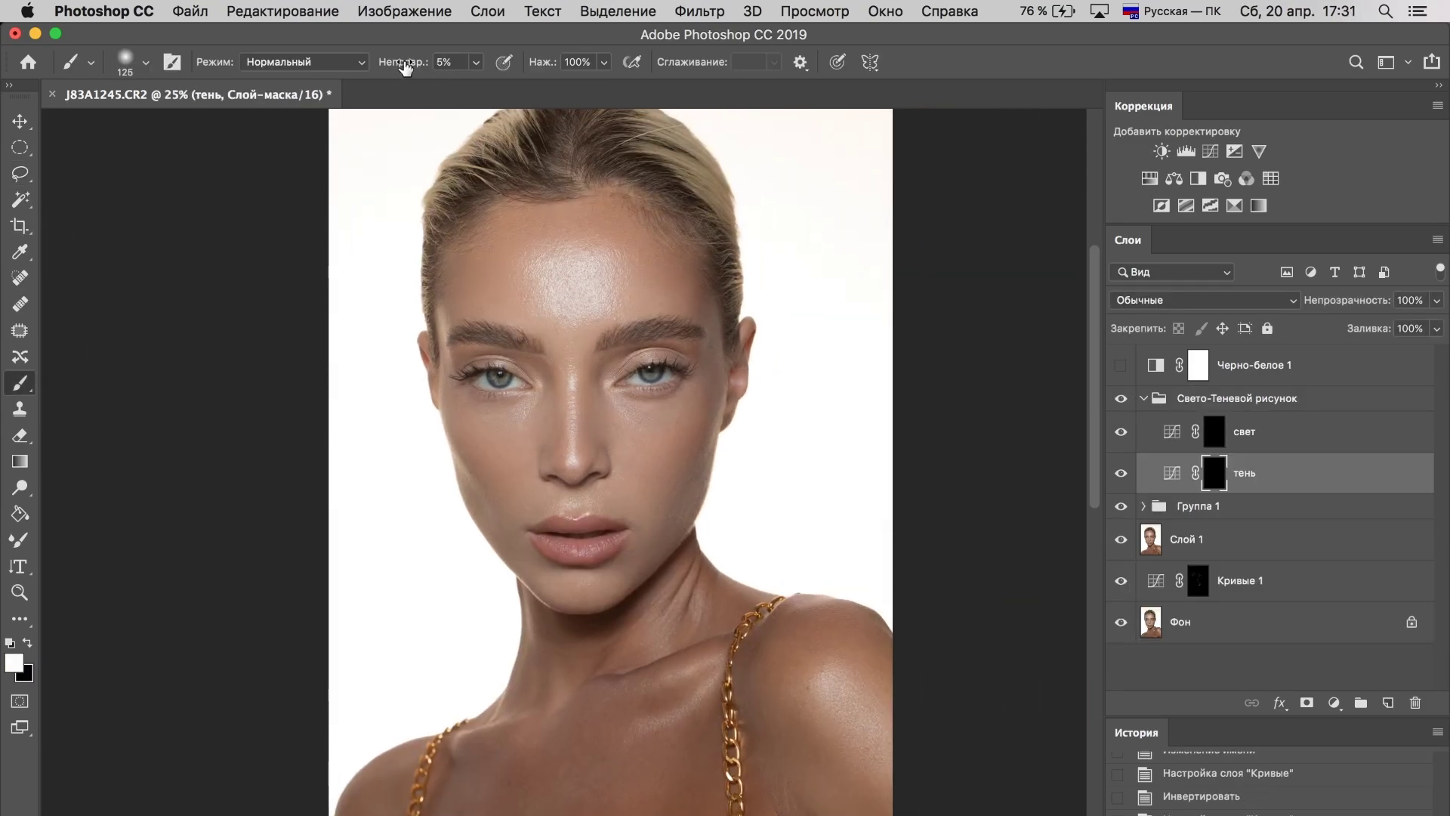
{"action": "scroll", "coordinate": [410, 362], "scroll_direction": "down", "scroll_amount": 1}
{"action": "scroll", "coordinate": [621, 340], "scroll_direction": "up", "scroll_amount": 2}
Step: Paint shadows on the тень mask near the hairline and along the jaw and neck
{"action": "key", "text": "bracketright"}
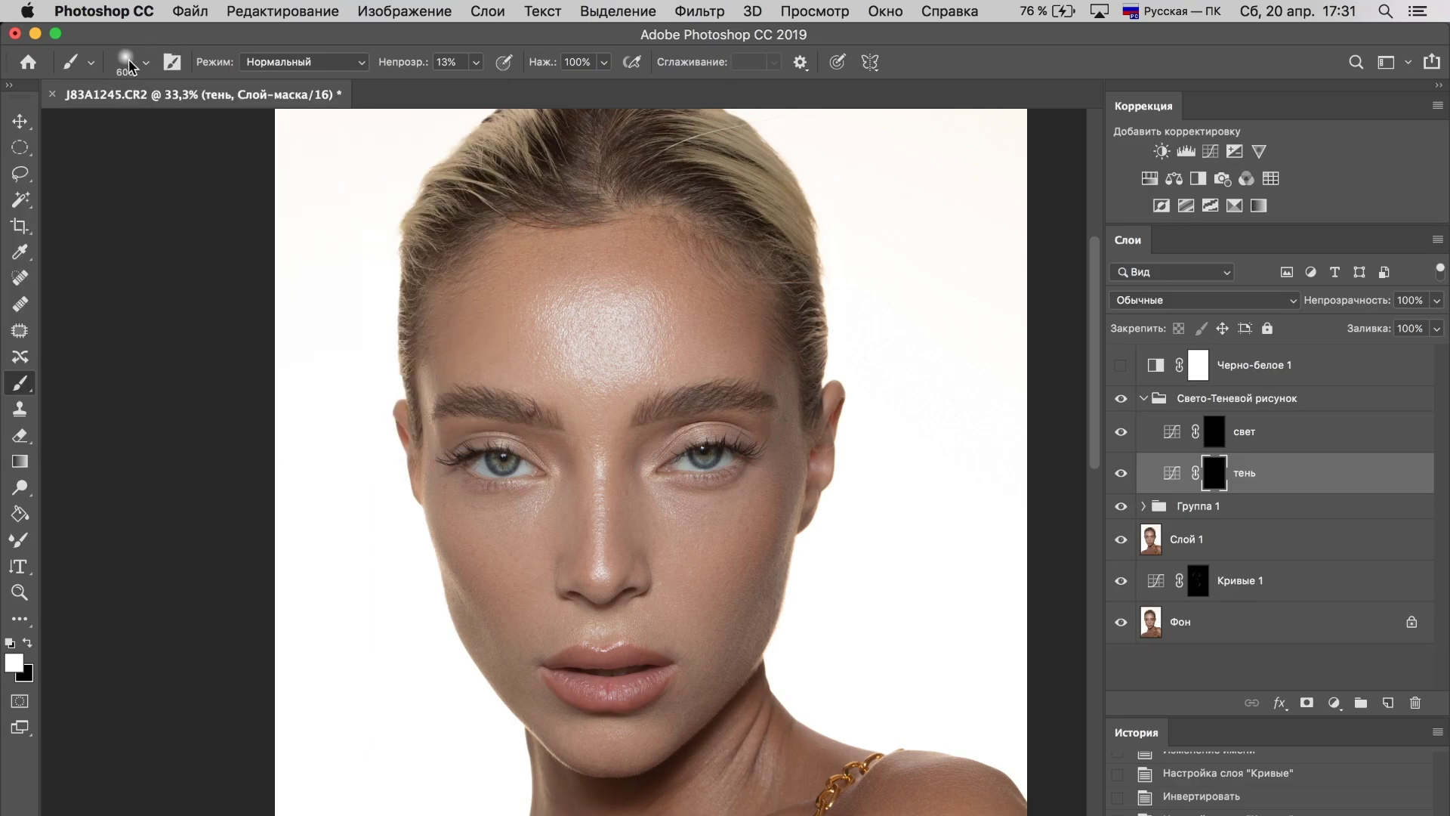
{"action": "left_click_drag", "start_coordinate": [771, 260], "coordinate": [777, 246]}
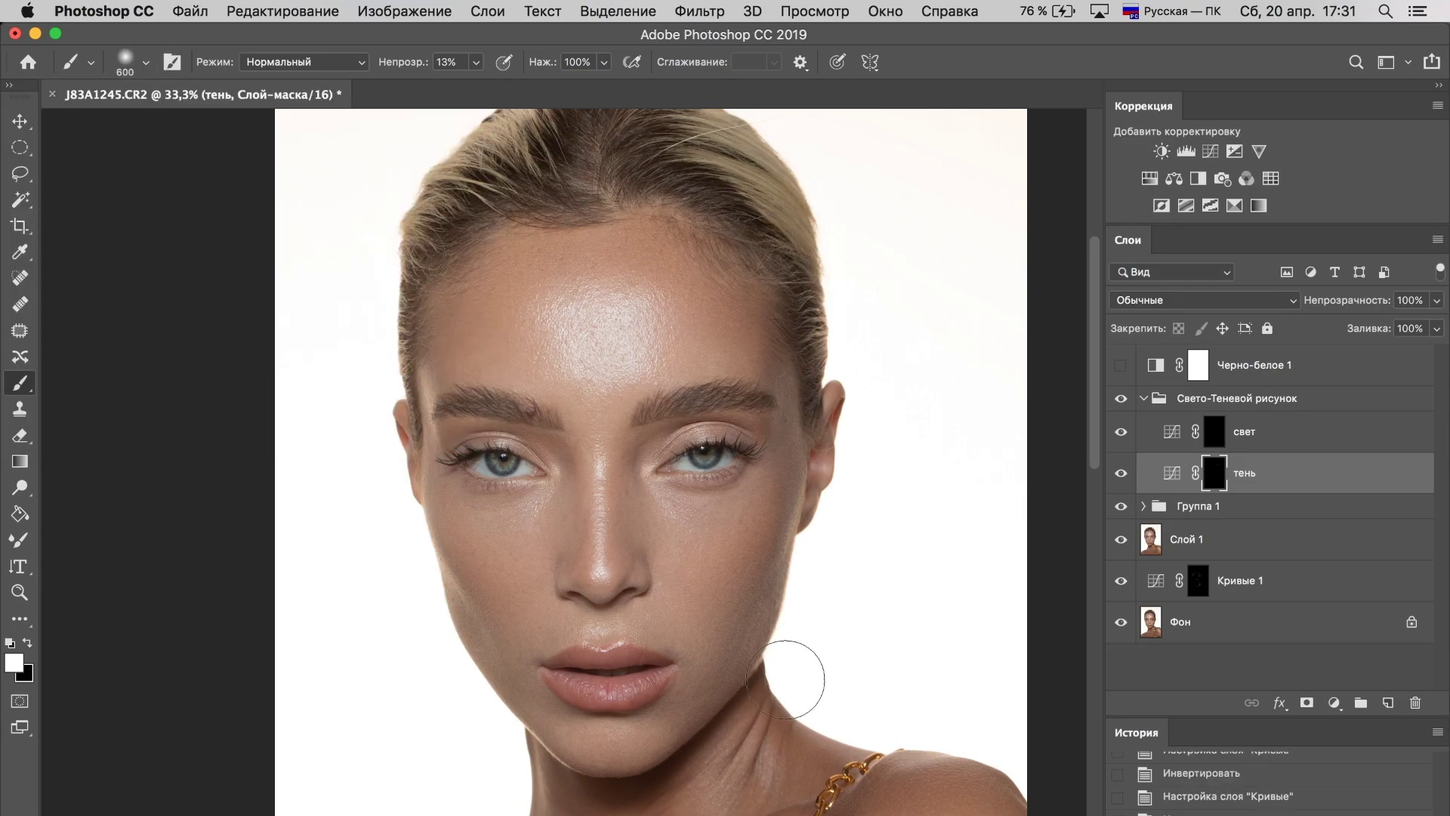
{"action": "left_click_drag", "start_coordinate": [786, 680], "coordinate": [793, 706]}
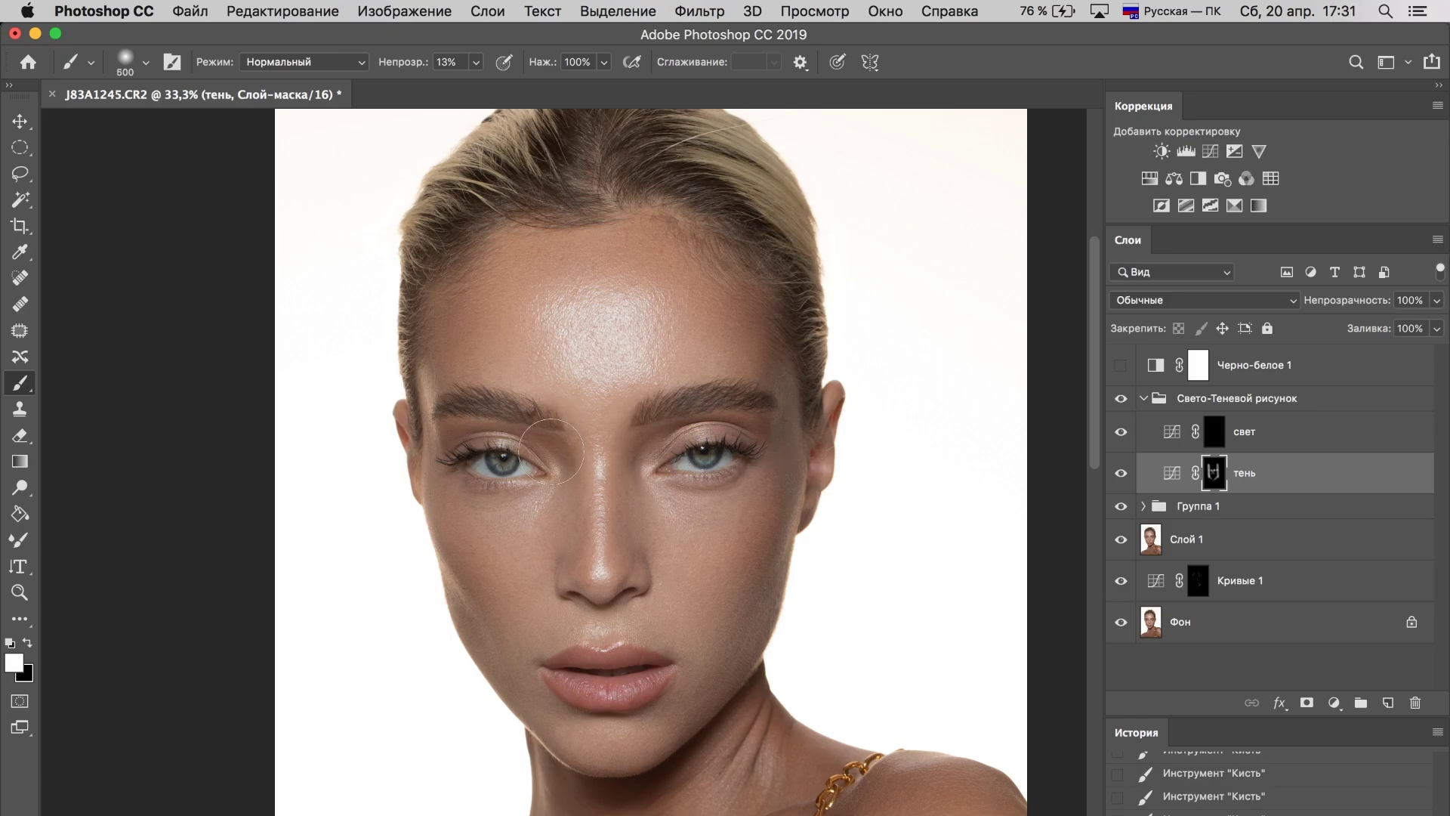
{"action": "scroll", "coordinate": [466, 224], "scroll_direction": "up", "scroll_amount": 5}
{"action": "key", "text": "bracketleft"}
{"action": "key", "text": "bracketleft"}
{"action": "key", "text": "bracketleft"}
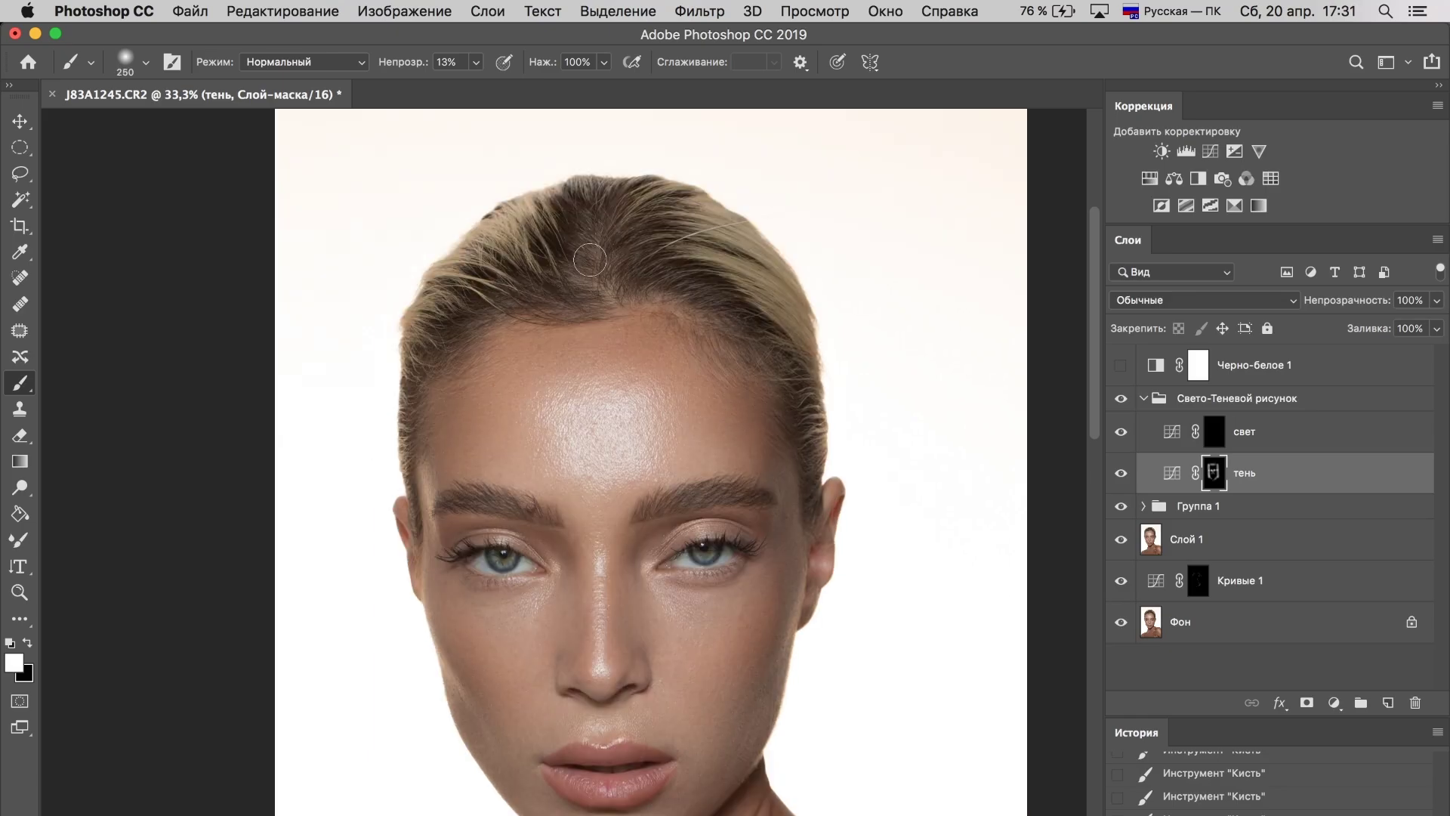
{"action": "scroll", "coordinate": [502, 340], "scroll_direction": "down", "scroll_amount": 10}
{"action": "scroll", "coordinate": [599, 350], "scroll_direction": "down", "scroll_amount": 2}
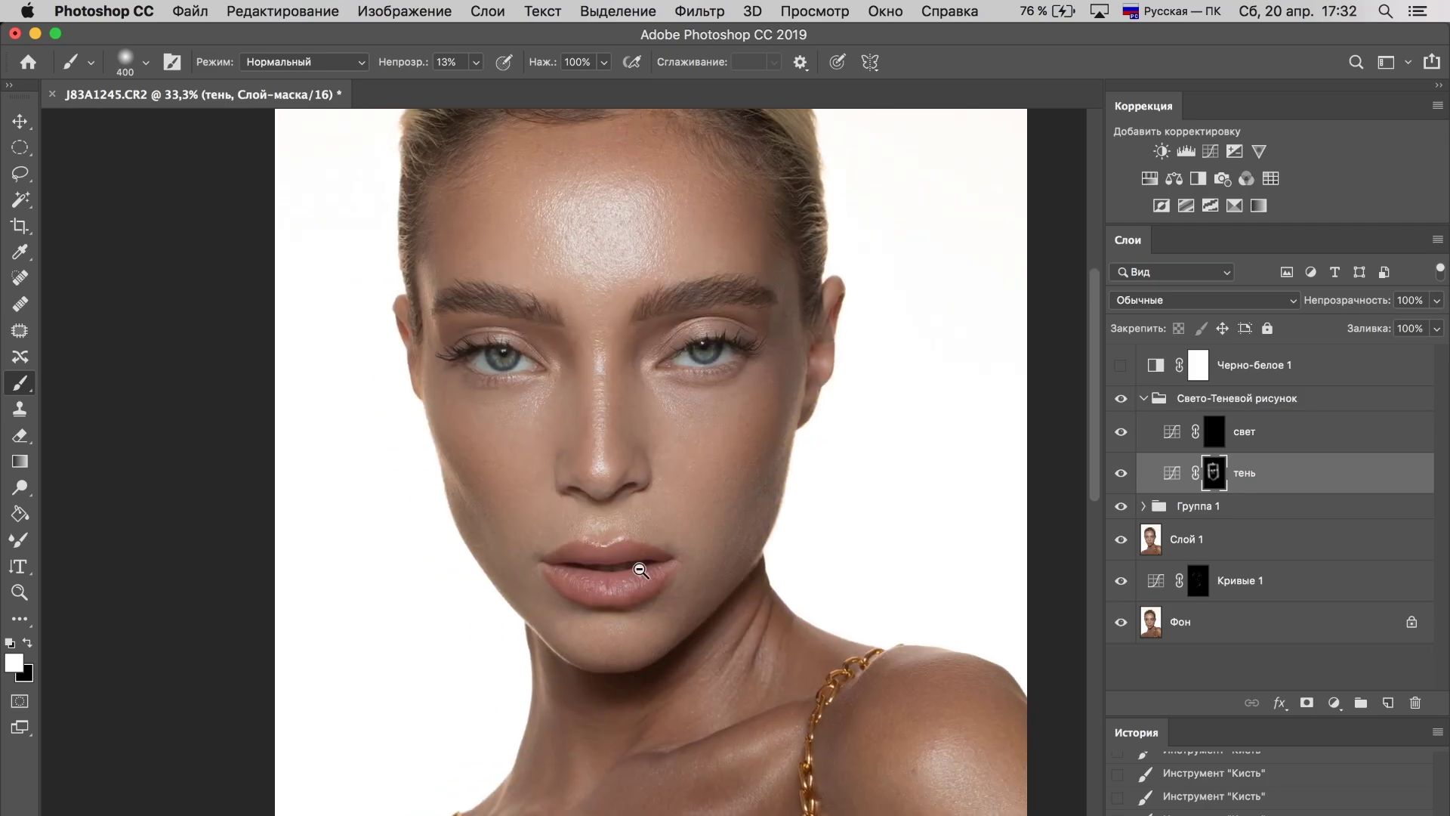
{"action": "key", "text": "super+minus"}
{"action": "key", "text": "bracketright"}
{"action": "key", "text": "bracketright"}
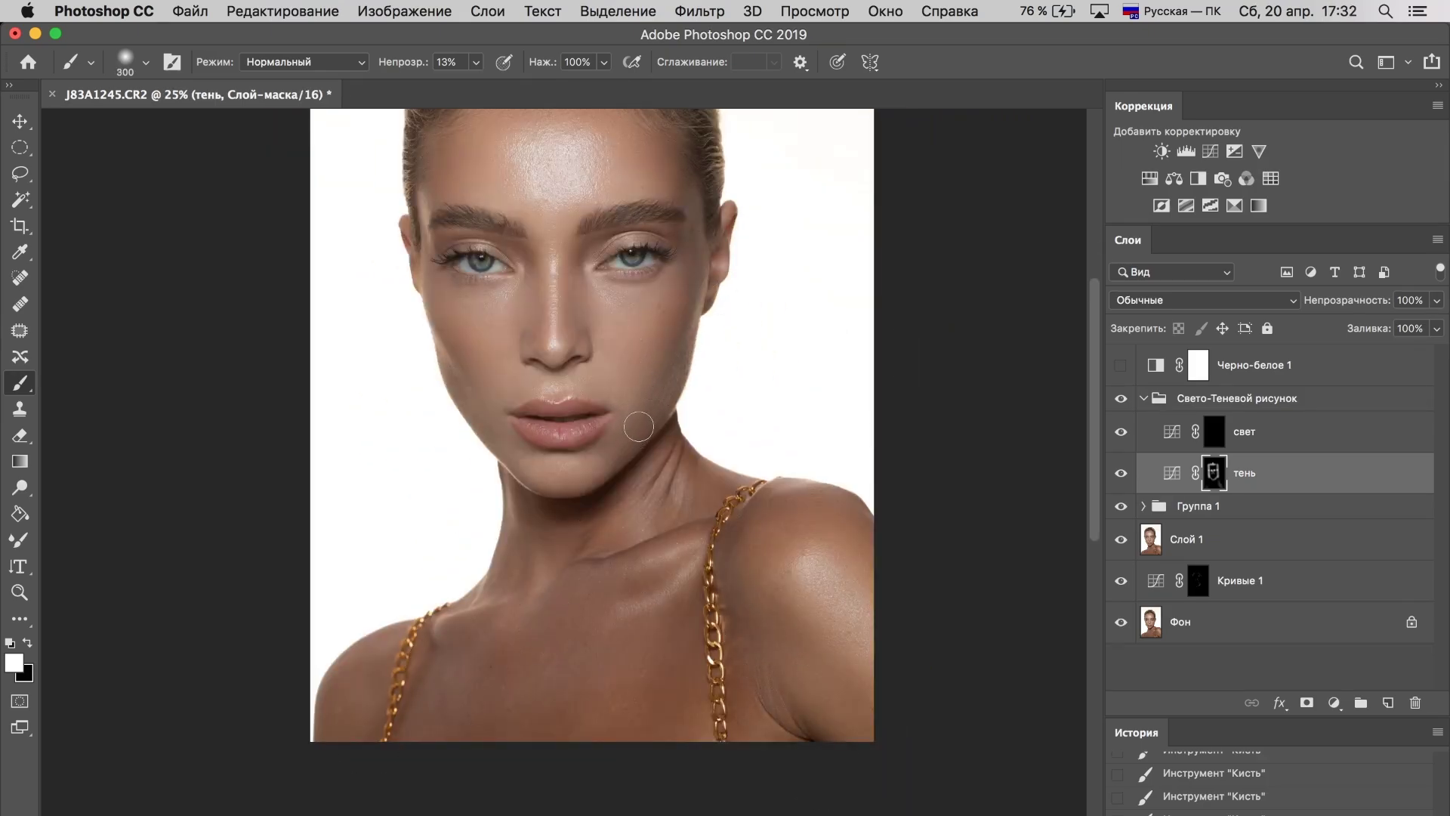
{"action": "left_click_drag", "start_coordinate": [733, 354], "coordinate": [748, 461]}
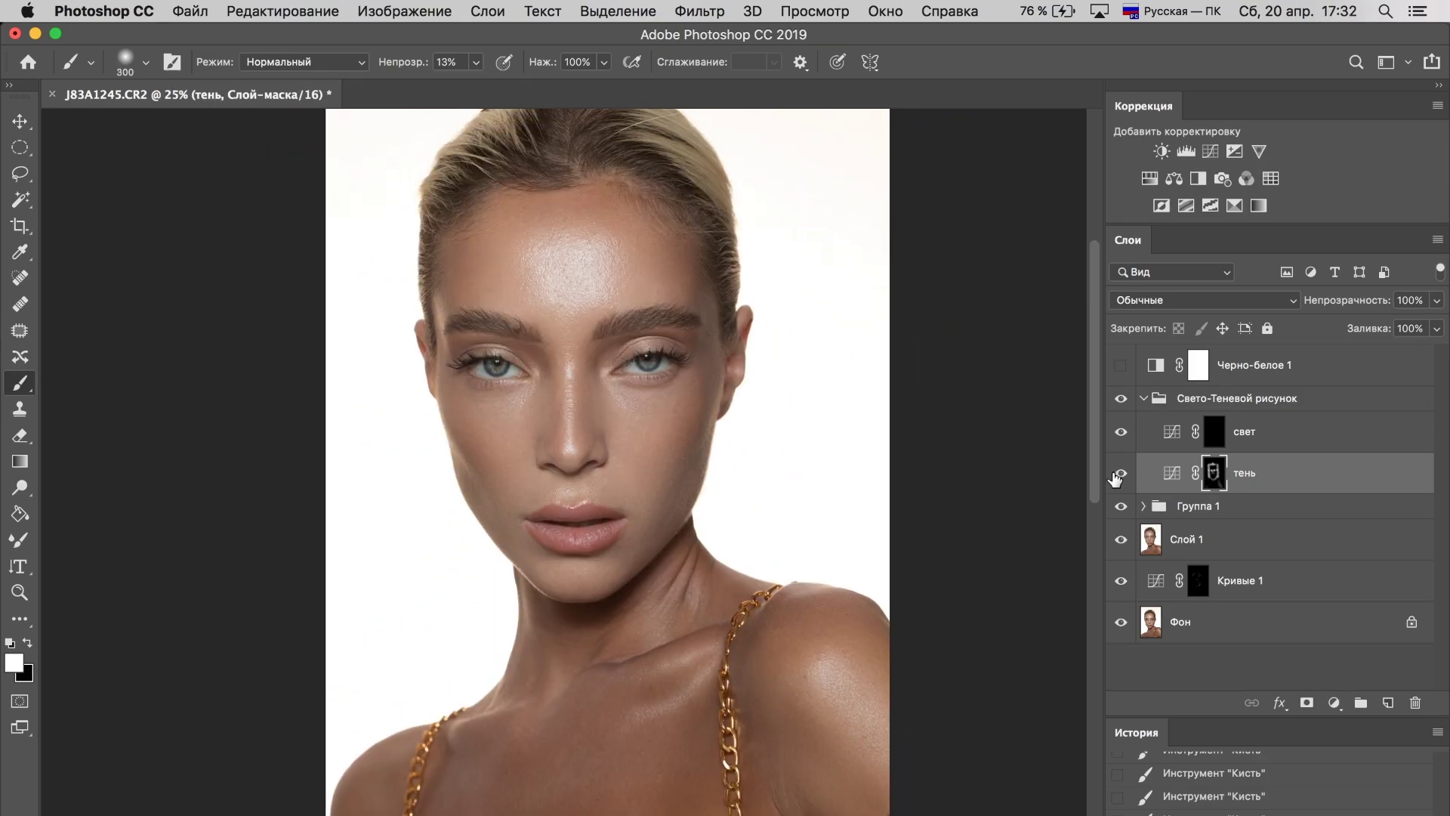
Step: Switch to the свет mask and paint broad highlights with a larger brush
{"action": "left_click", "coordinate": [1212, 436]}
{"action": "key", "text": "bracketright"}
{"action": "key", "text": "bracketright"}
{"action": "key", "text": "bracketright"}
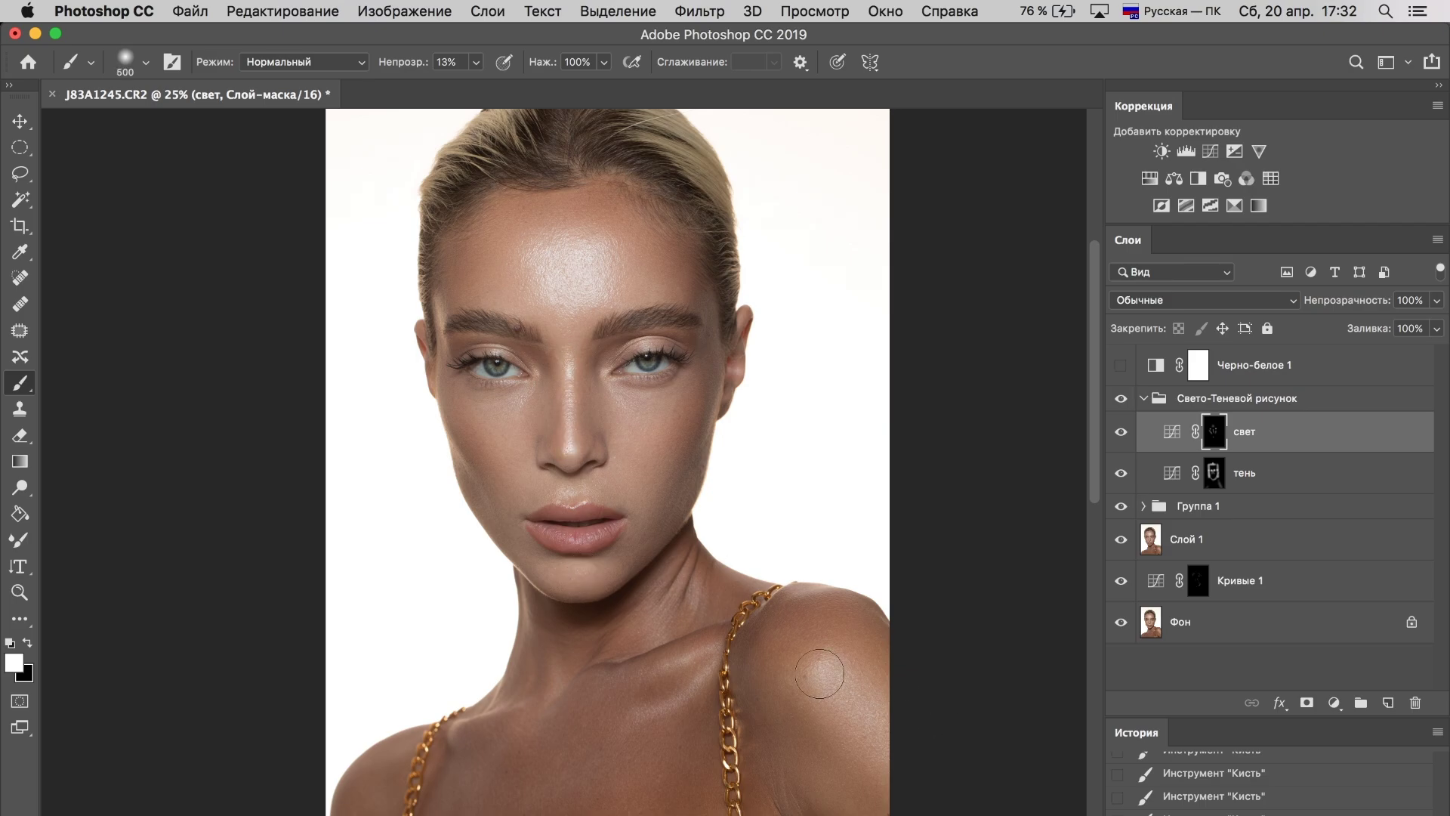
{"action": "key", "text": "bracketright"}
Step: Apply a Gaussian Blur of 15 to the тень mask
{"action": "left_click", "coordinate": [1235, 474]}
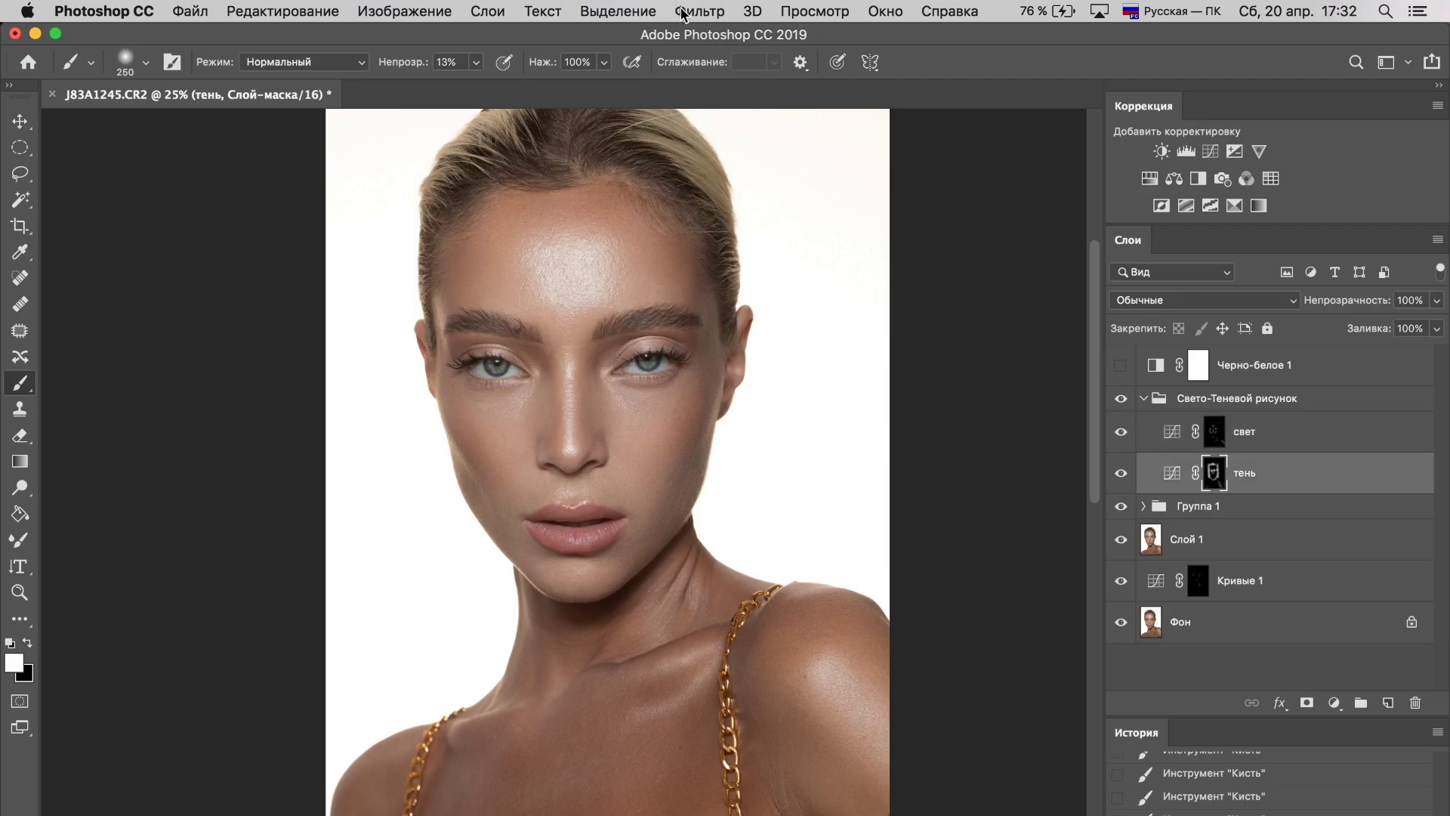
{"action": "left_click", "coordinate": [699, 10]}
{"action": "left_click", "coordinate": [1072, 443]}
{"action": "type", "text": "15"}
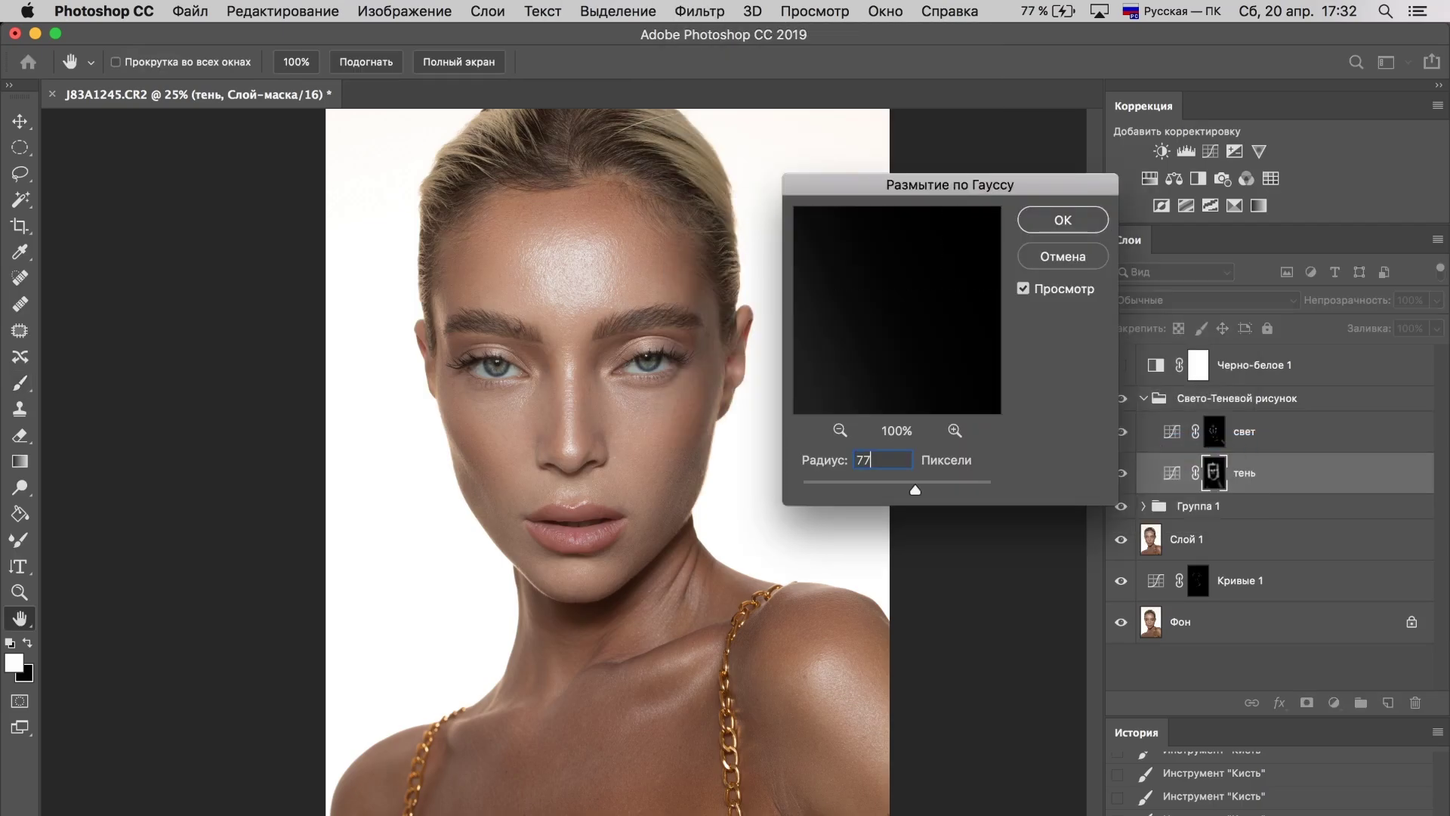
{"action": "left_click", "coordinate": [1063, 219]}
Step: Resize the brush, zoom in on the face, and undo the last few strokes
{"action": "left_click", "coordinate": [1213, 432]}
{"action": "key", "text": "super+plus"}
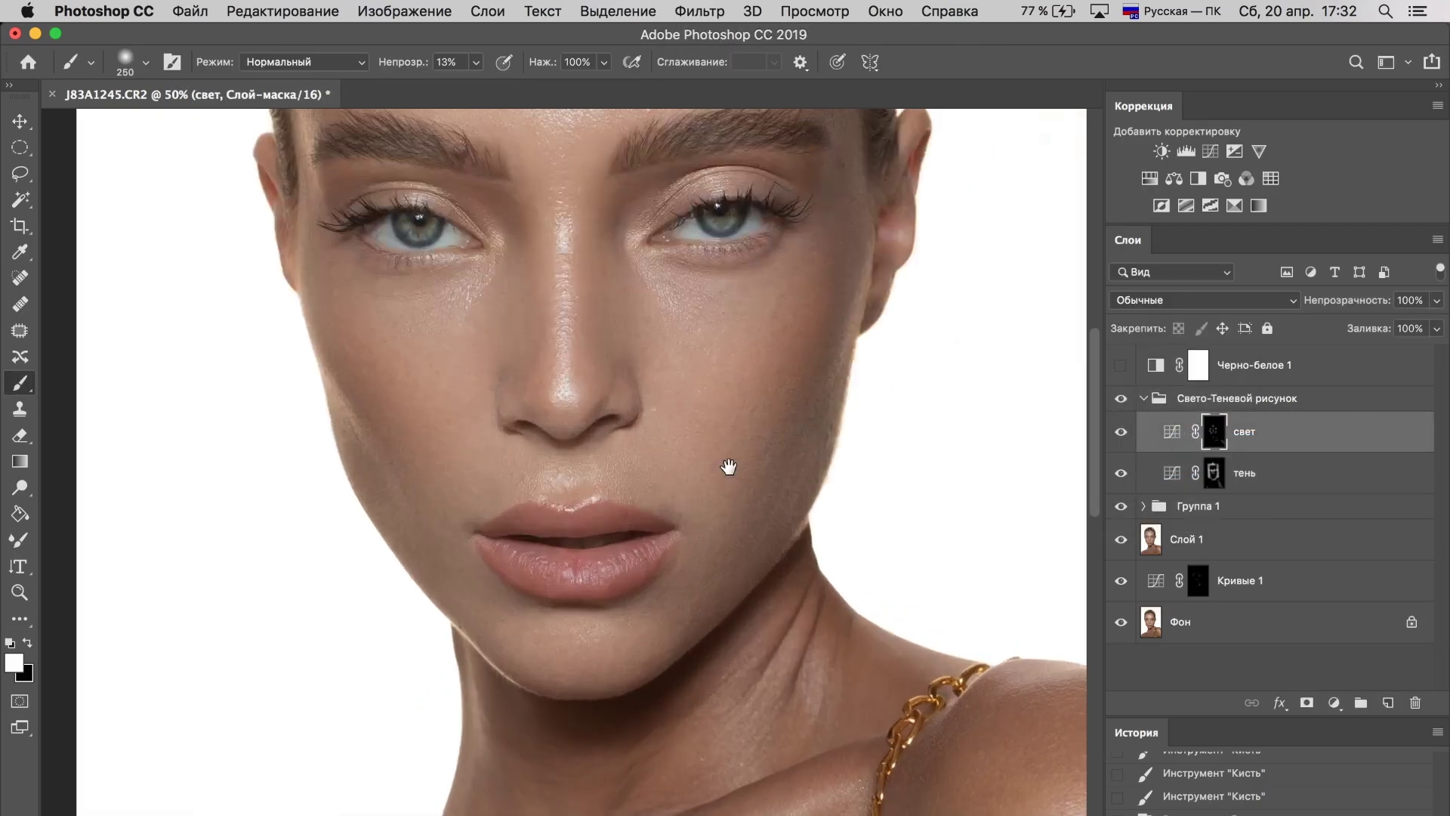
{"action": "scroll", "coordinate": [696, 524], "scroll_direction": "up", "scroll_amount": 1}
{"action": "key", "text": "bracketleft"}
{"action": "key", "text": "alt+bracketleft"}
{"action": "key", "text": "ctrl+z"}
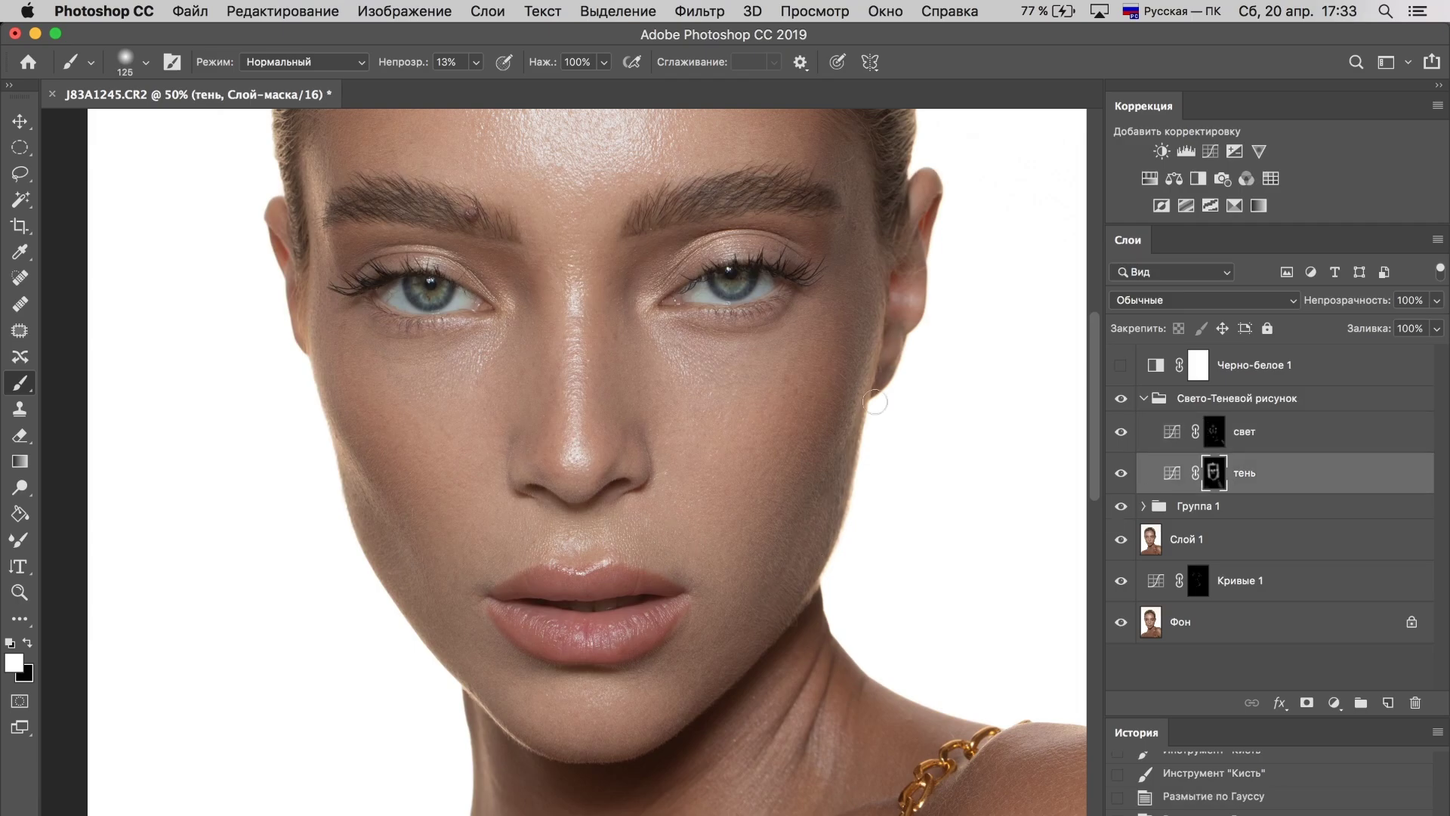
{"action": "key", "text": "bracketleft"}
{"action": "key", "text": "bracketleft"}
{"action": "key", "text": "bracketleft"}
{"action": "key", "text": "ctrl+z"}
{"action": "key", "text": "ctrl+z"}
Step: Paint more shadow at lower brush opacity, toggling the shadow layer to compare
{"action": "left_click", "coordinate": [432, 581]}
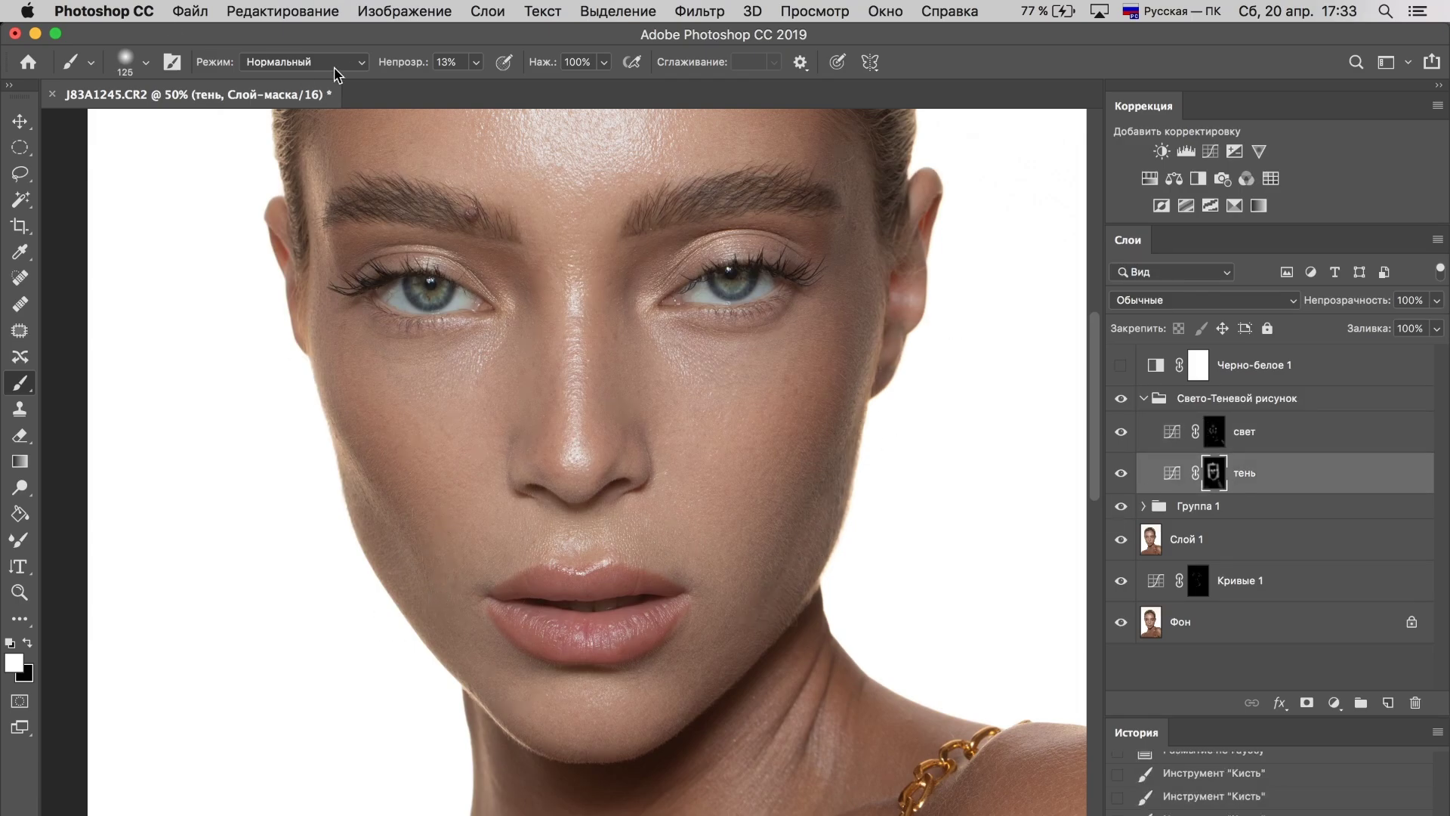
{"action": "key", "text": "bracketright"}
{"action": "left_click", "coordinate": [336, 628]}
{"action": "key", "text": "bracketright"}
{"action": "key", "text": "bracketright"}
{"action": "key", "text": "bracketright"}
{"action": "key", "text": "bracketleft"}
{"action": "key", "text": "super+minus"}
{"action": "left_click", "coordinate": [1121, 473]}
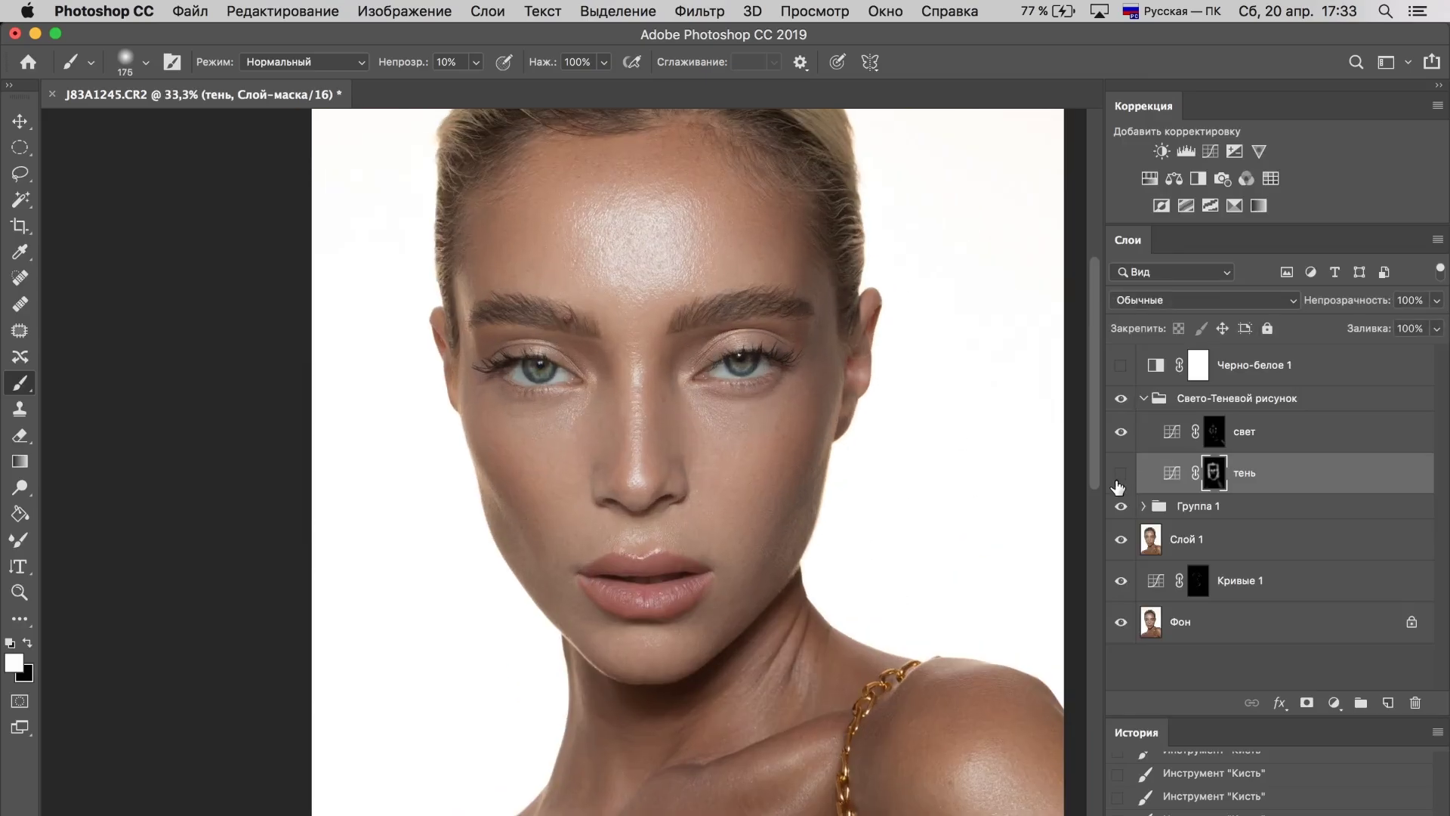
{"action": "left_click", "coordinate": [619, 556]}
Step: Zoom in on the lips and paint highlights on the свет mask up toward the eyes
{"action": "key", "text": "bracketleft"}
{"action": "key", "text": "bracketleft"}
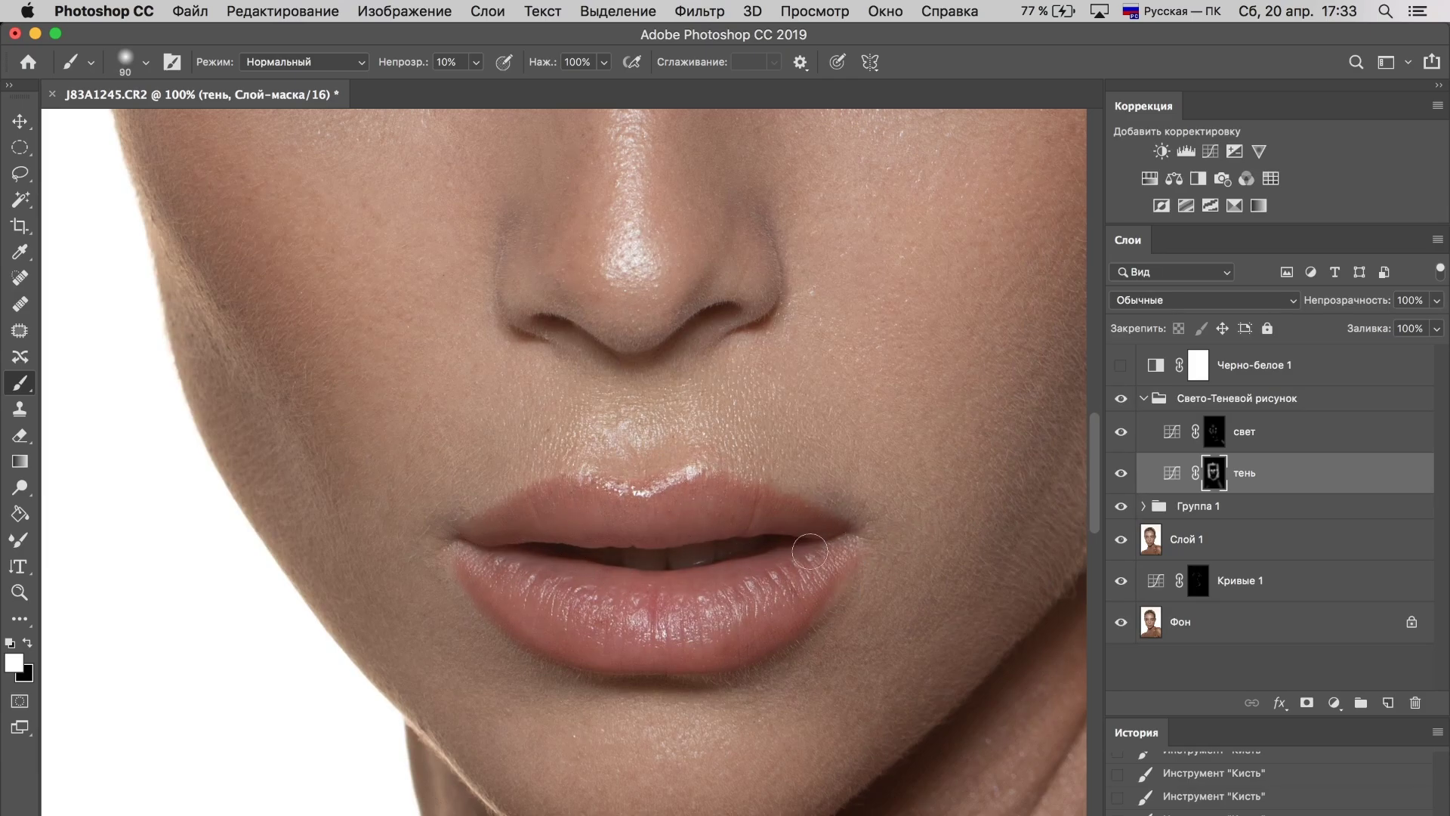
{"action": "key", "text": "bracketleft"}
{"action": "key", "text": "bracketleft"}
{"action": "key", "text": "alt+bracketright"}
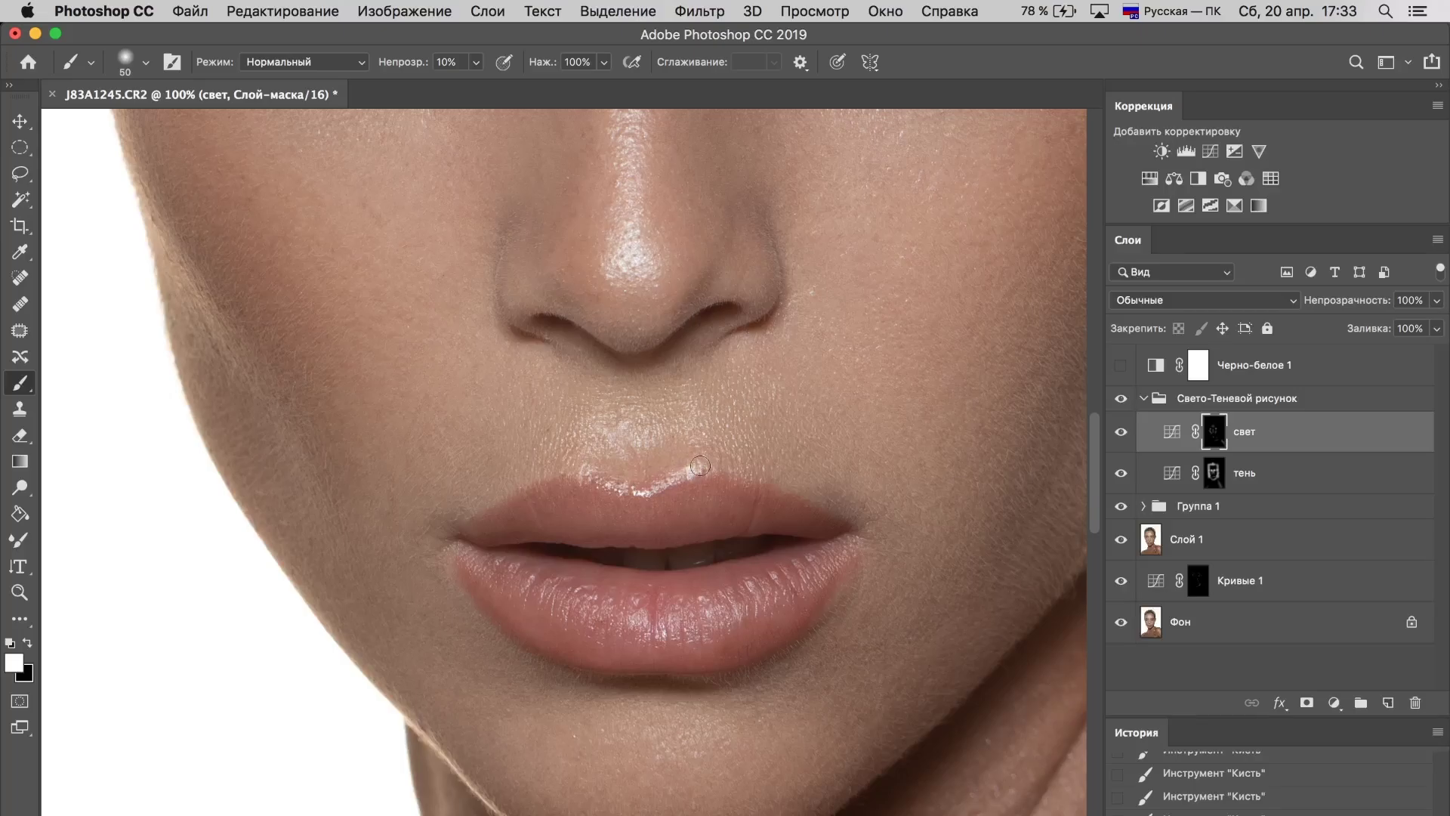
{"action": "left_click_drag", "start_coordinate": [700, 466], "coordinate": [702, 755]}
{"action": "left_click_drag", "start_coordinate": [680, 188], "coordinate": [691, 373]}
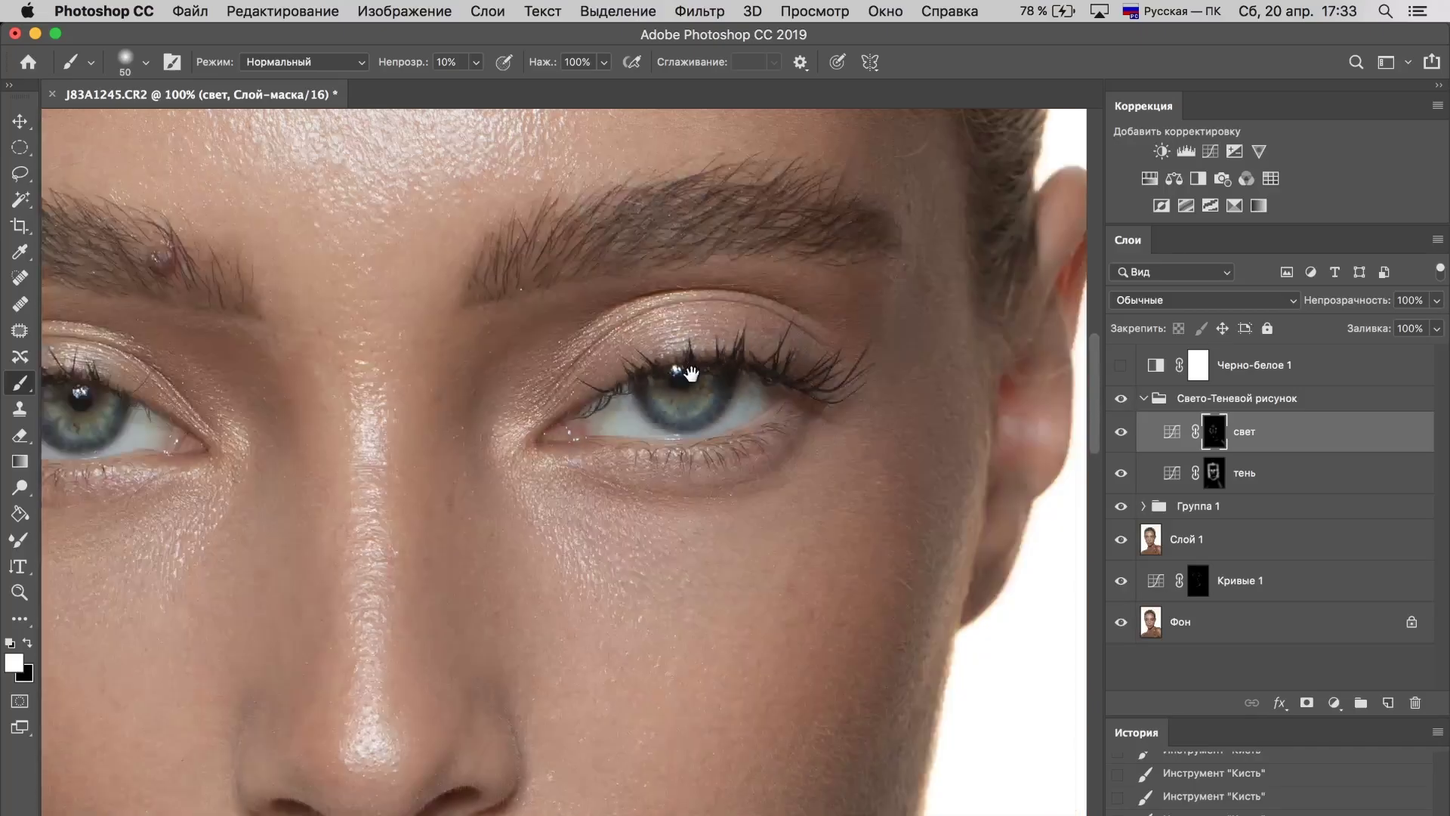
Step: Refine eye-area shading on the тень mask and highlights on the свет mask
{"action": "left_click", "coordinate": [1211, 483]}
{"action": "key", "text": "bracketleft"}
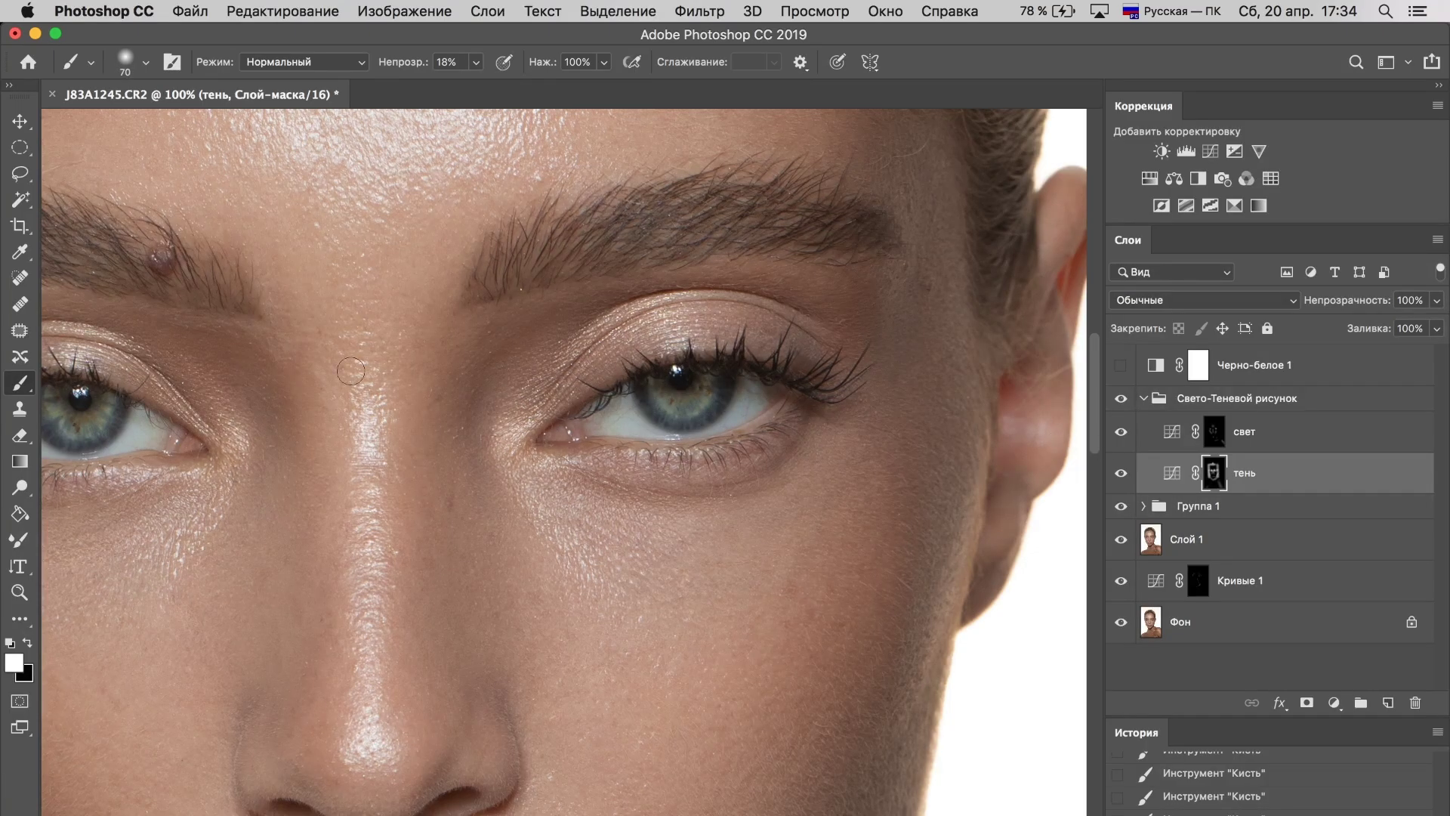
{"action": "scroll", "coordinate": [351, 371], "scroll_direction": "left", "scroll_amount": 5}
{"action": "scroll", "coordinate": [422, 436], "scroll_direction": "left", "scroll_amount": 5}
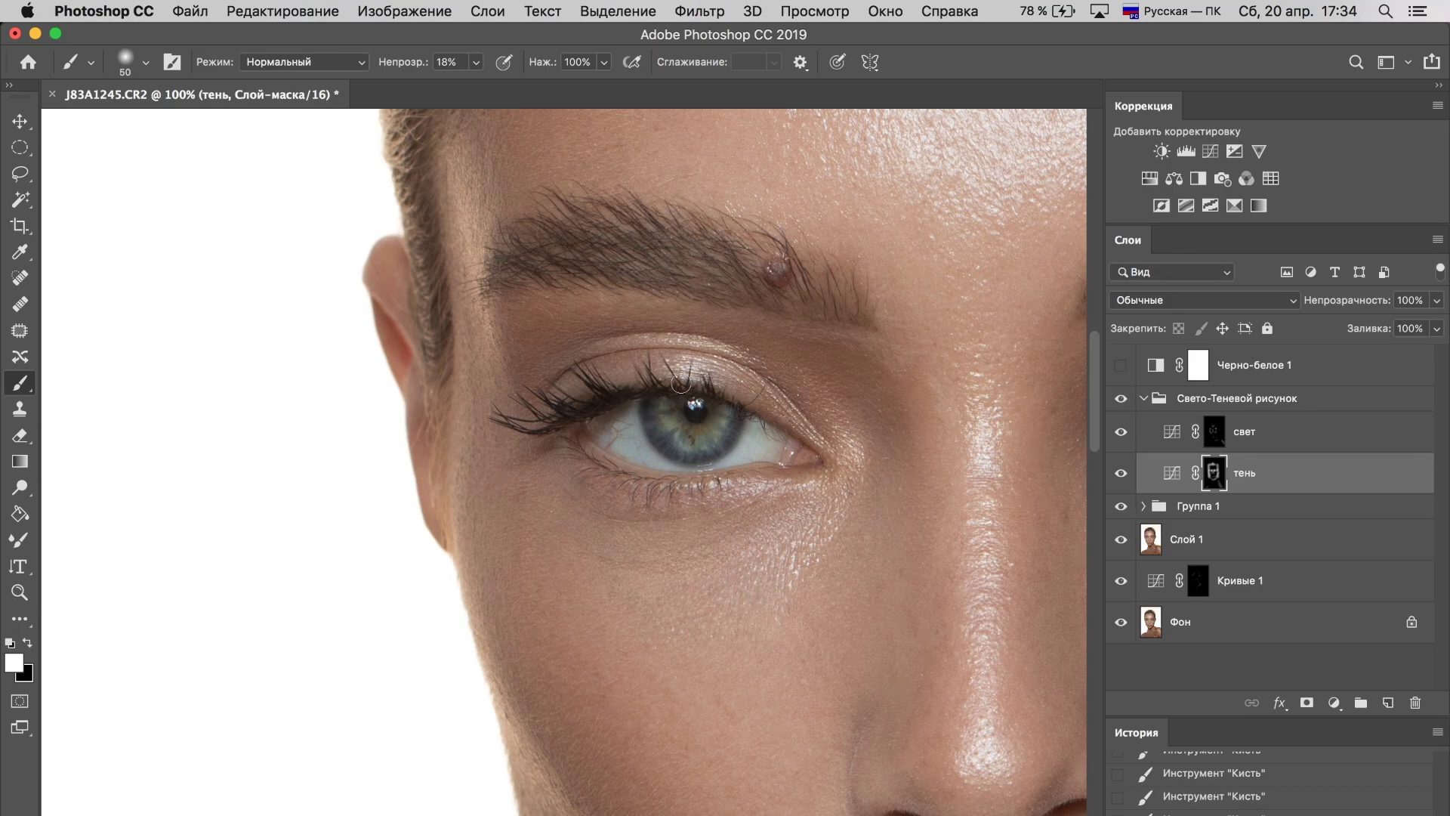
{"action": "key", "text": "alt+bracketright"}
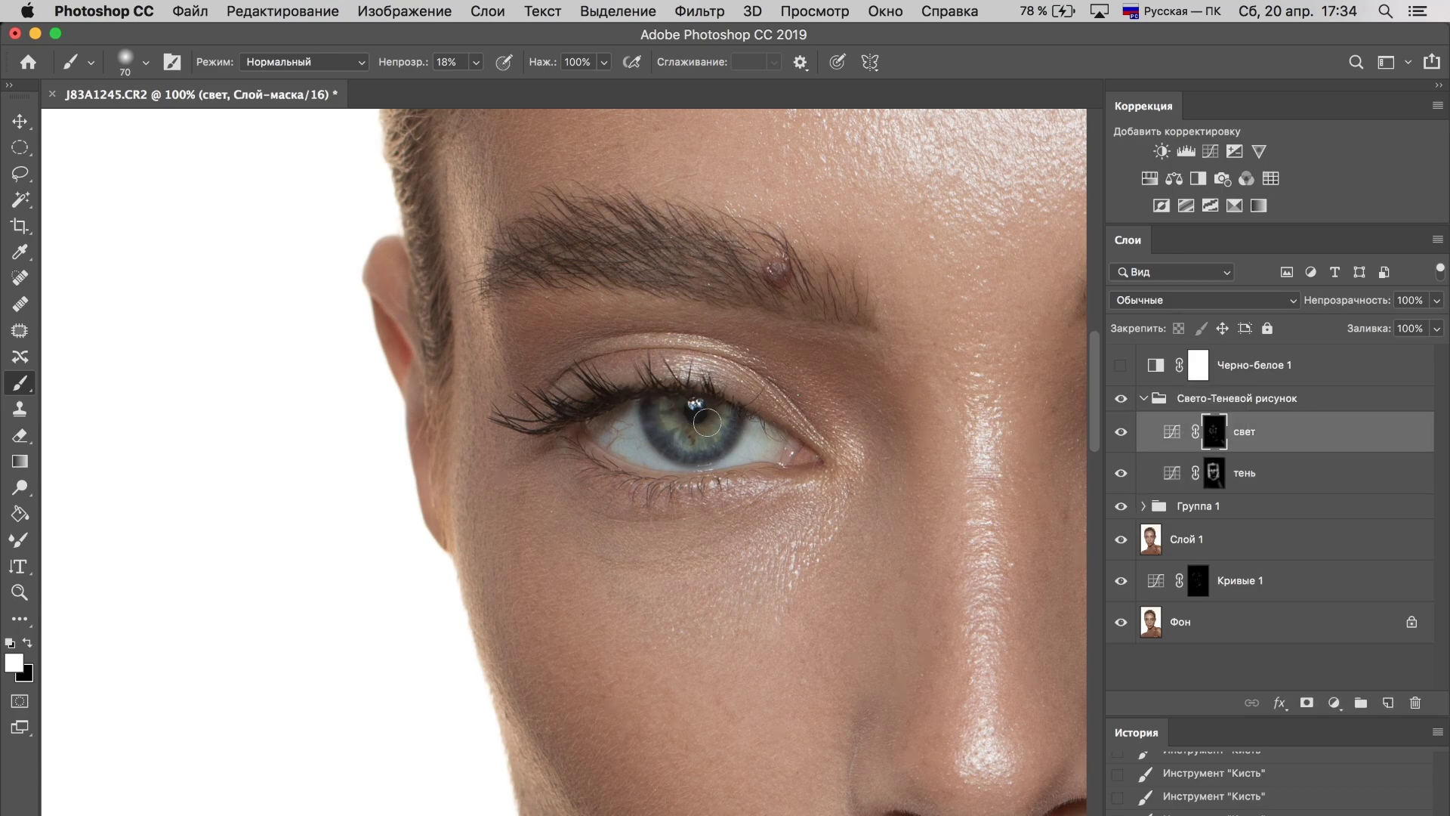
{"action": "key", "text": "bracketright"}
{"action": "key", "text": "bracketright"}
{"action": "key", "text": "bracketright"}
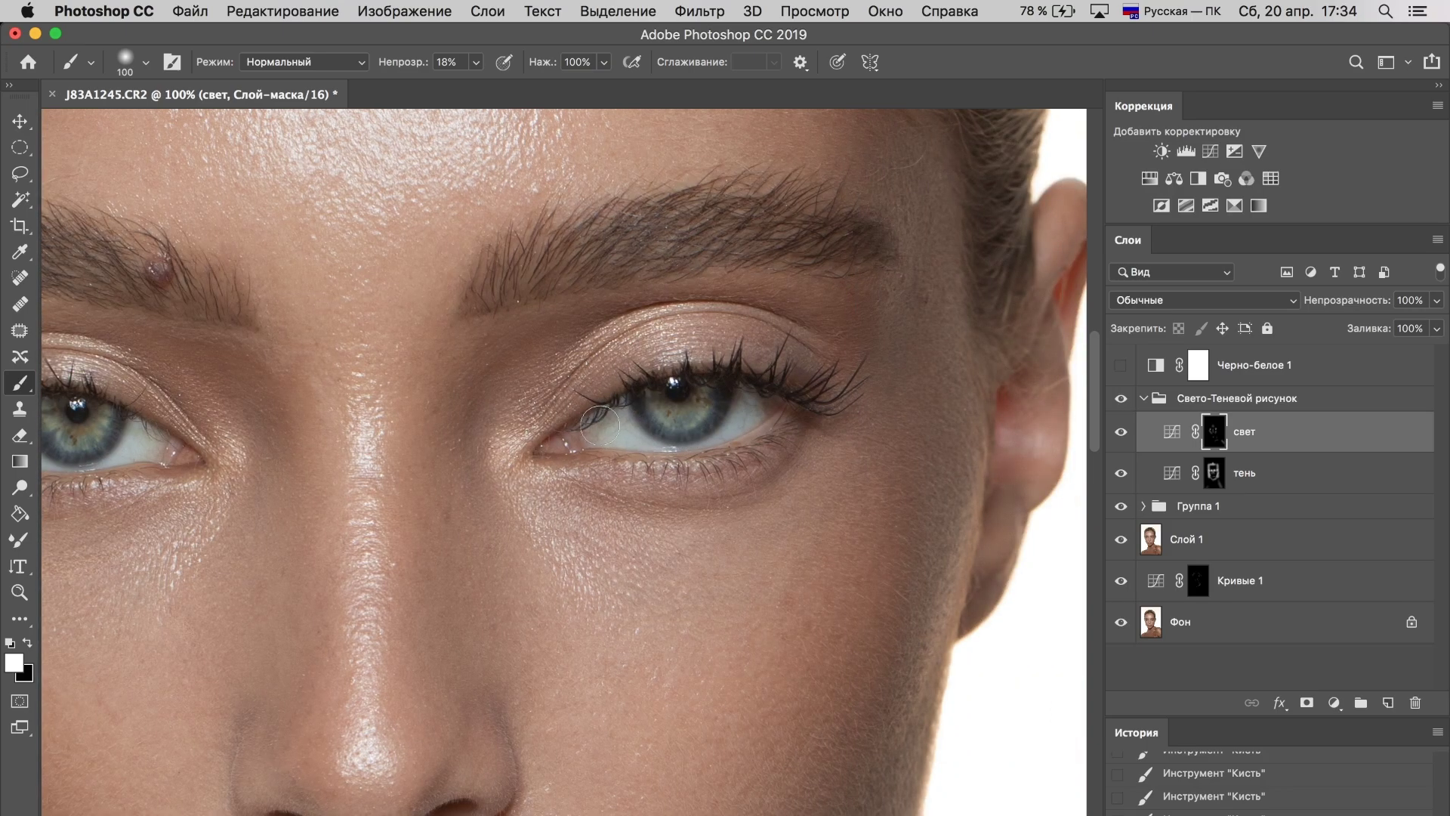
Step: Add a Hue/Saturation layer desaturating blues to -76 and reducing yellows' saturation
{"action": "left_click", "coordinate": [1117, 399]}
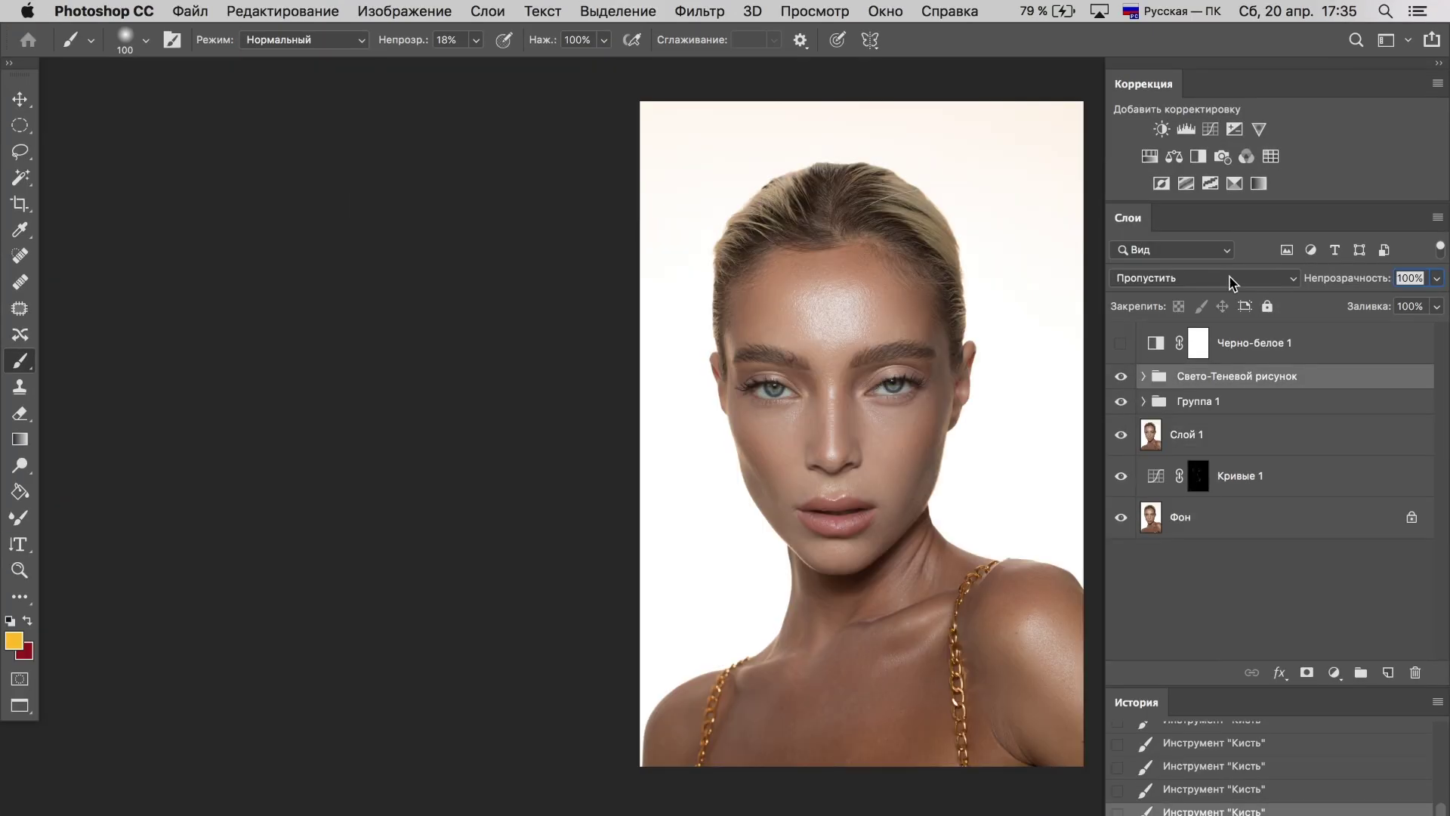
{"action": "left_click", "coordinate": [1150, 157]}
{"action": "left_click_drag", "start_coordinate": [627, 278], "coordinate": [1251, 253]}
{"action": "left_click", "coordinate": [1224, 316]}
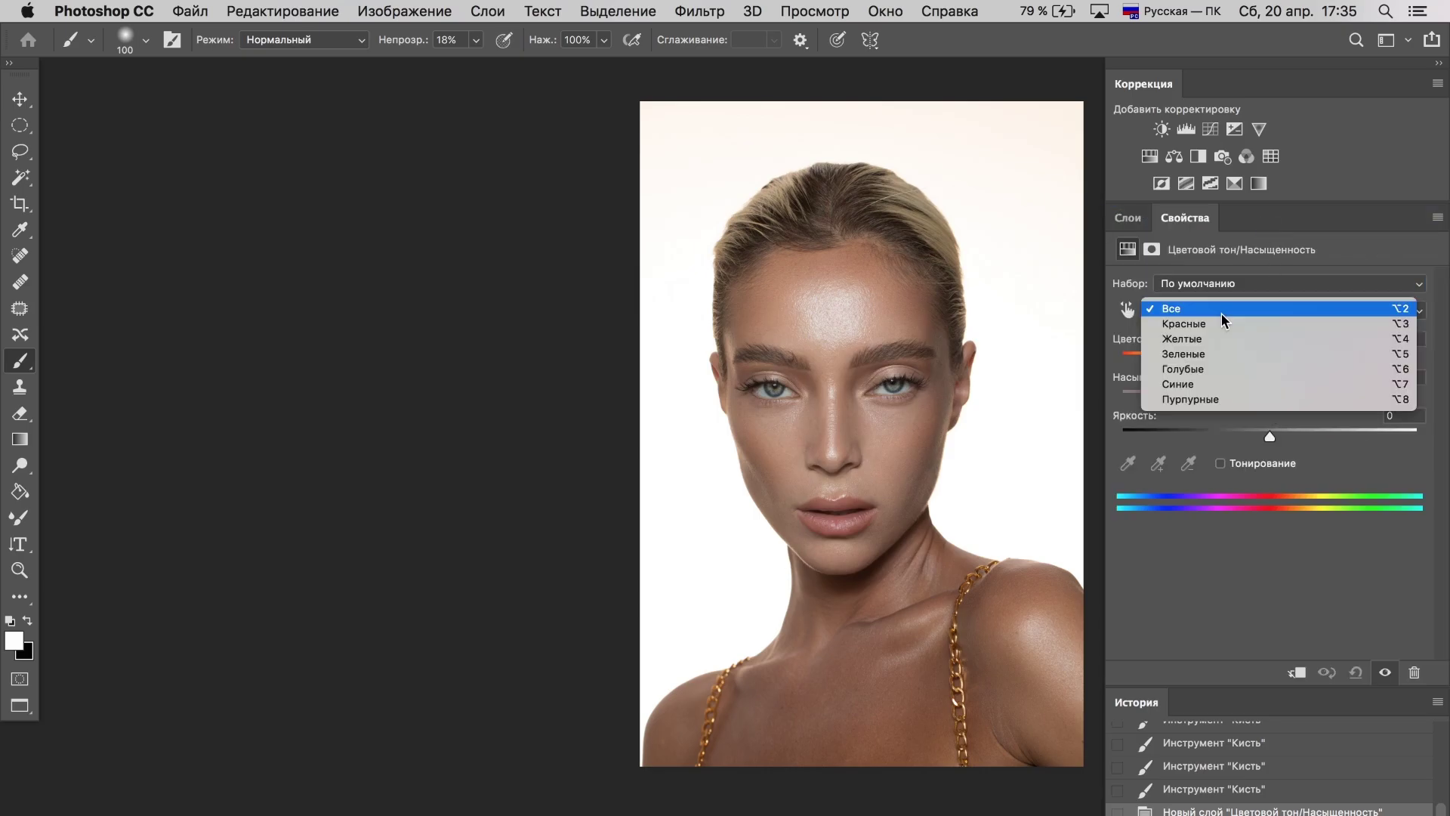
{"action": "left_click", "coordinate": [1179, 384]}
{"action": "left_click_drag", "start_coordinate": [1269, 398], "coordinate": [1156, 398]}
{"action": "left_click", "coordinate": [1284, 310]}
{"action": "left_click", "coordinate": [1198, 309]}
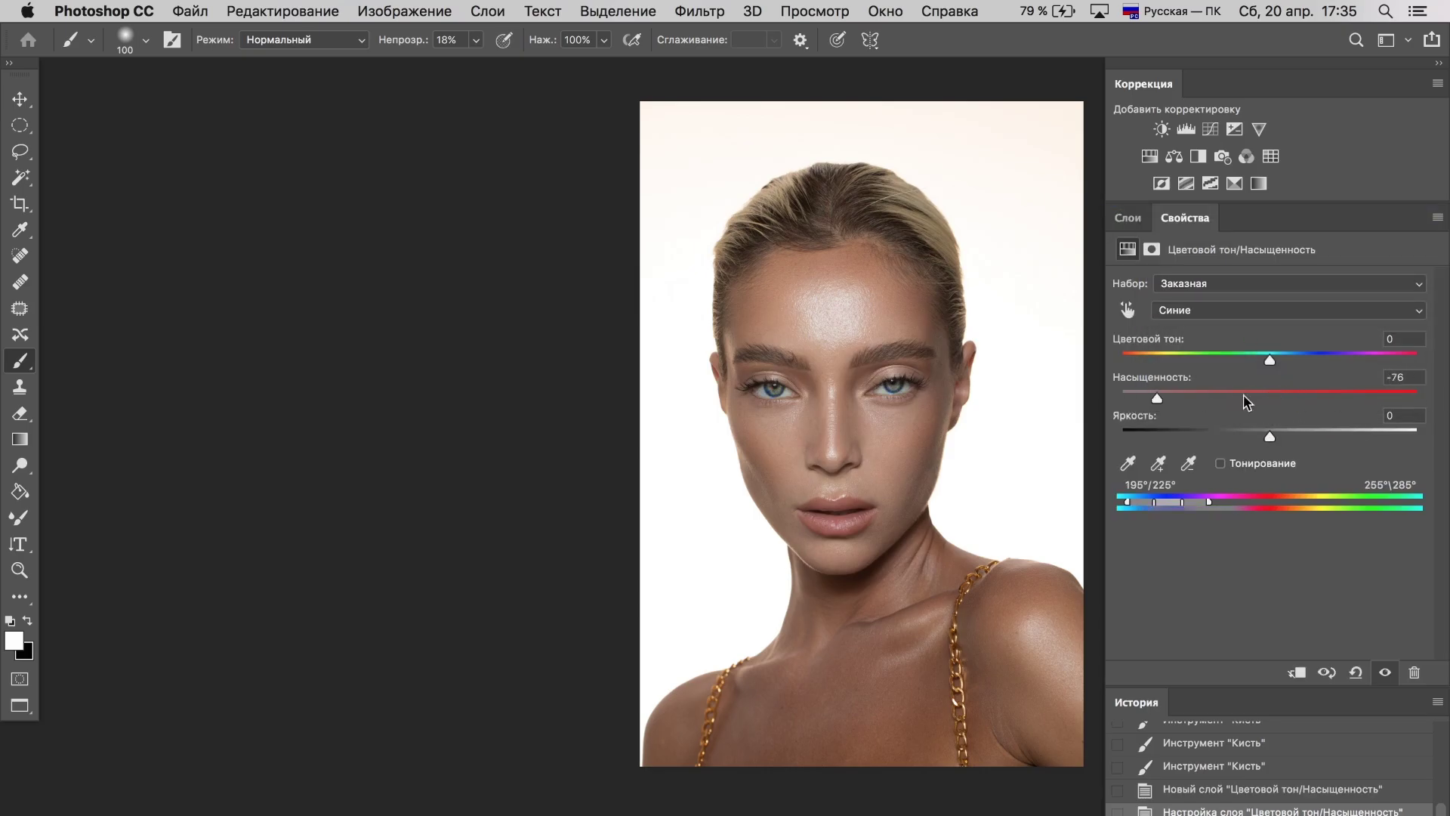
{"action": "left_click", "coordinate": [1284, 310]}
{"action": "left_click", "coordinate": [1209, 270]}
{"action": "mouse_move", "coordinate": [1269, 398]}
{"action": "left_mouse_down"}
{"action": "mouse_move", "coordinate": [1233, 398]}
{"action": "mouse_move", "coordinate": [1246, 366]}
{"action": "left_mouse_up"}
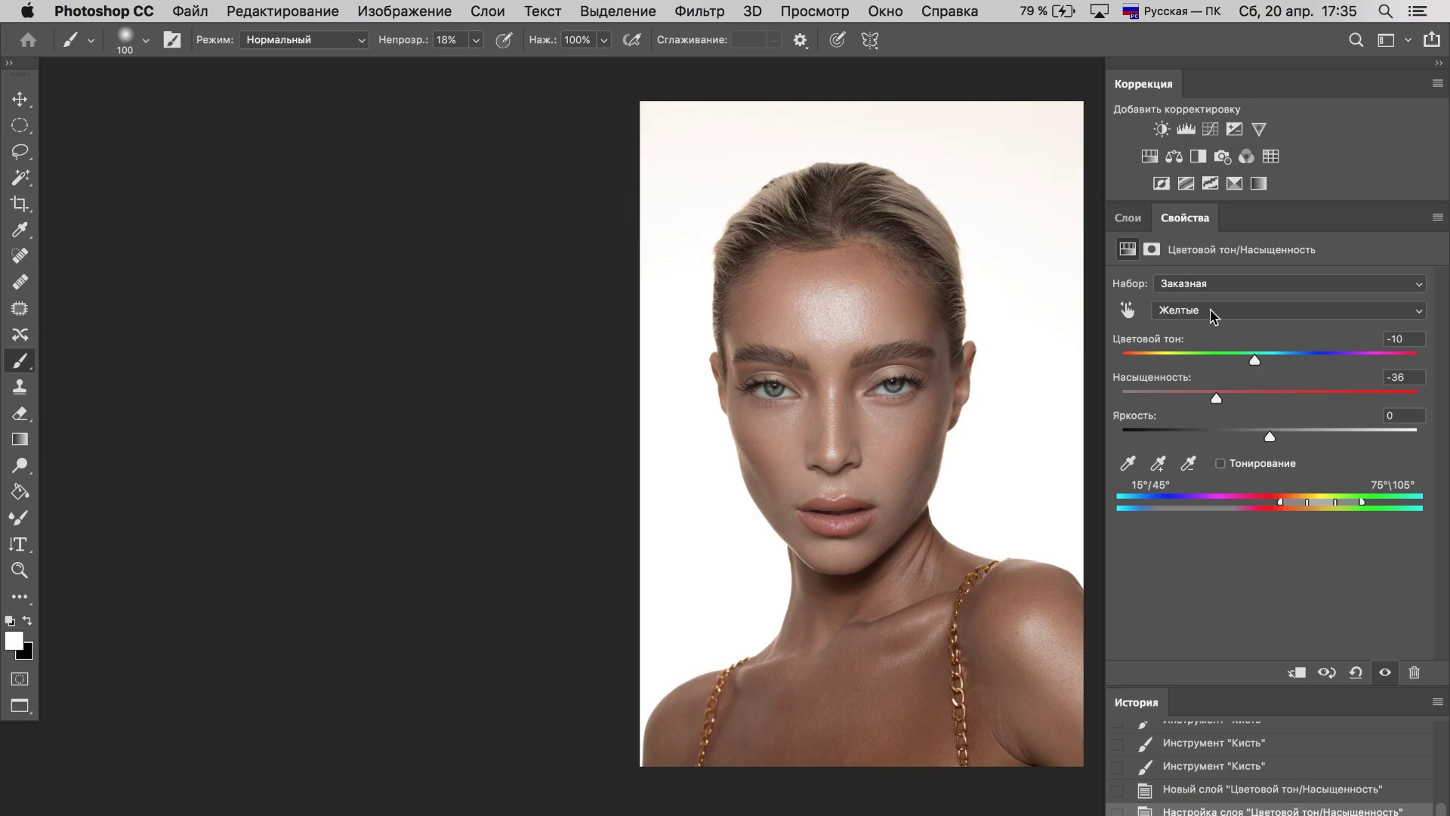
Step: Add a Selective Color layer pushing Reds' Yellow to +27, then a Black & White layer
{"action": "left_click", "coordinate": [1234, 182]}
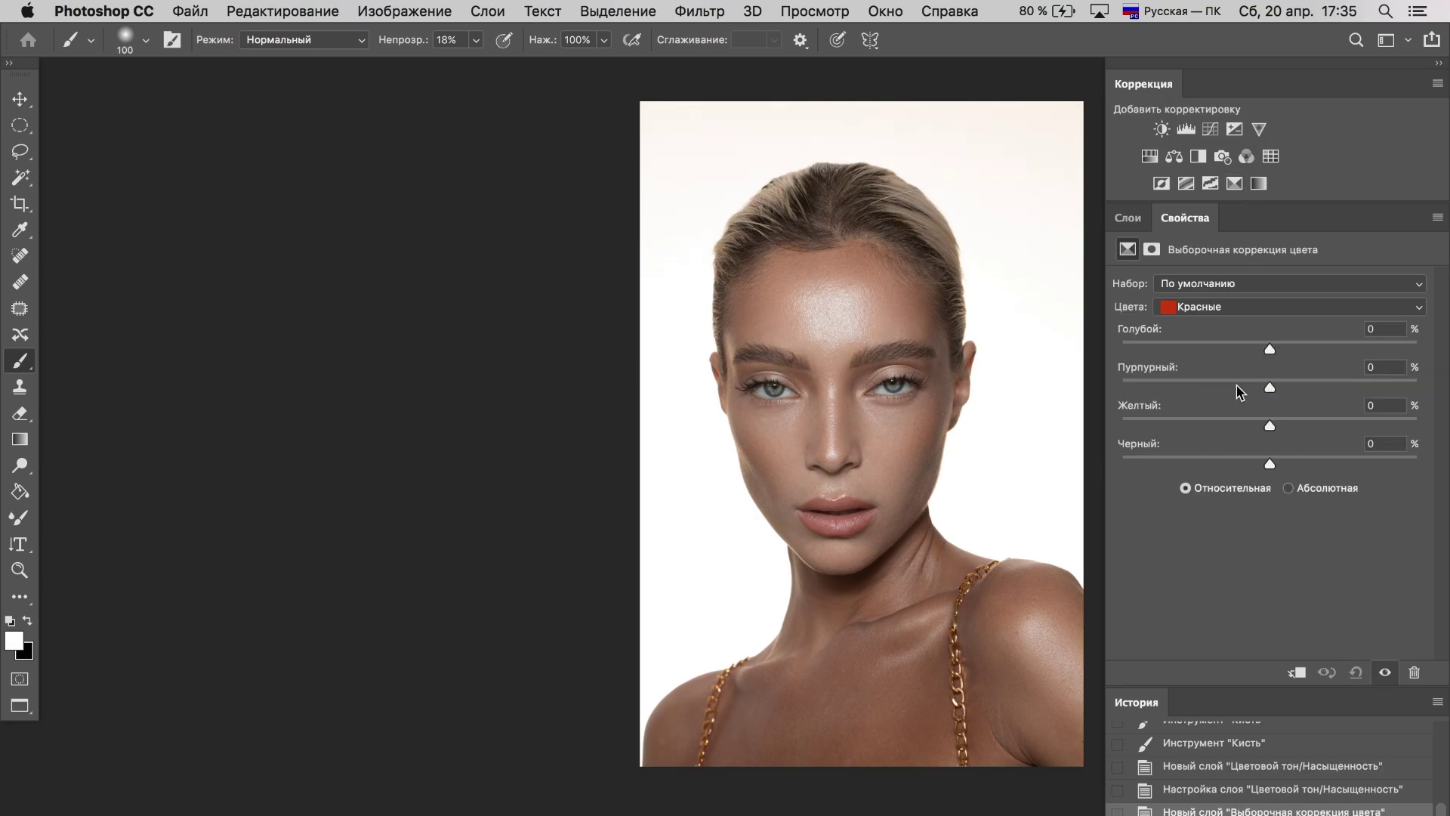
{"action": "left_click_drag", "start_coordinate": [1269, 422], "coordinate": [1284, 427]}
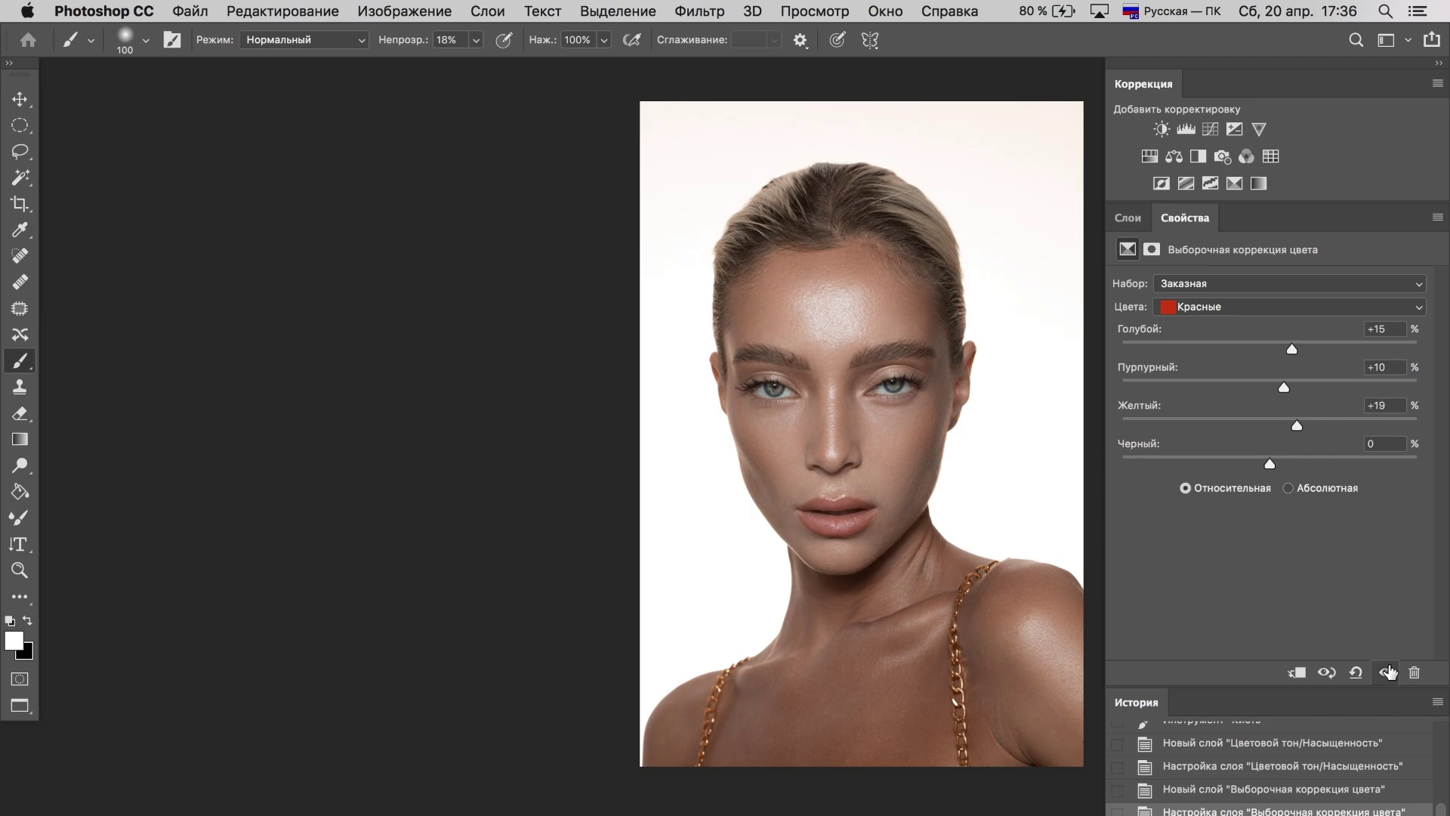
{"action": "left_click_drag", "start_coordinate": [1297, 425], "coordinate": [1310, 425]}
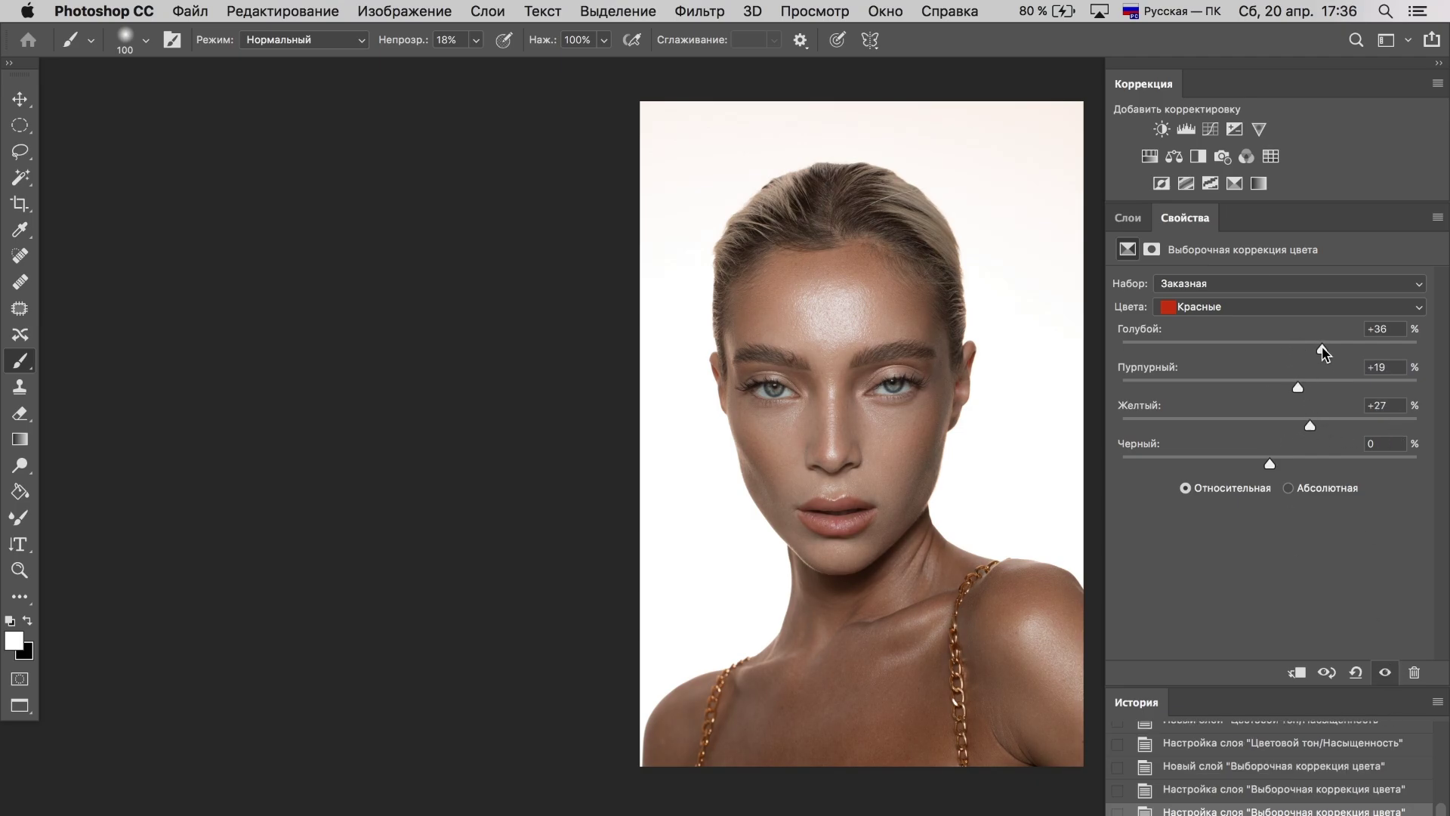
{"action": "left_click", "coordinate": [1198, 156]}
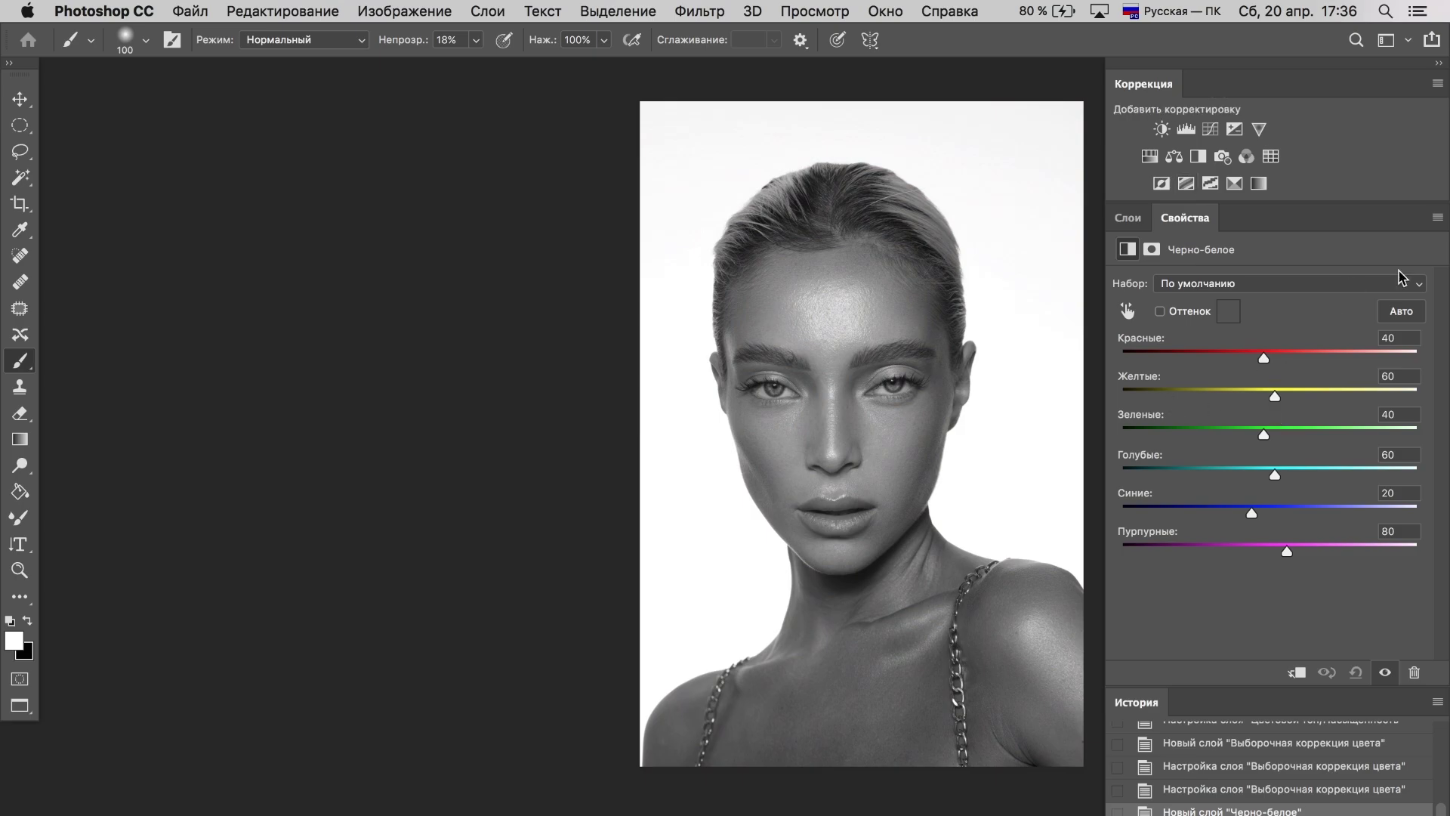
Step: Set up a large, high-opacity soft brush painting in black
{"action": "left_click", "coordinate": [1127, 218]}
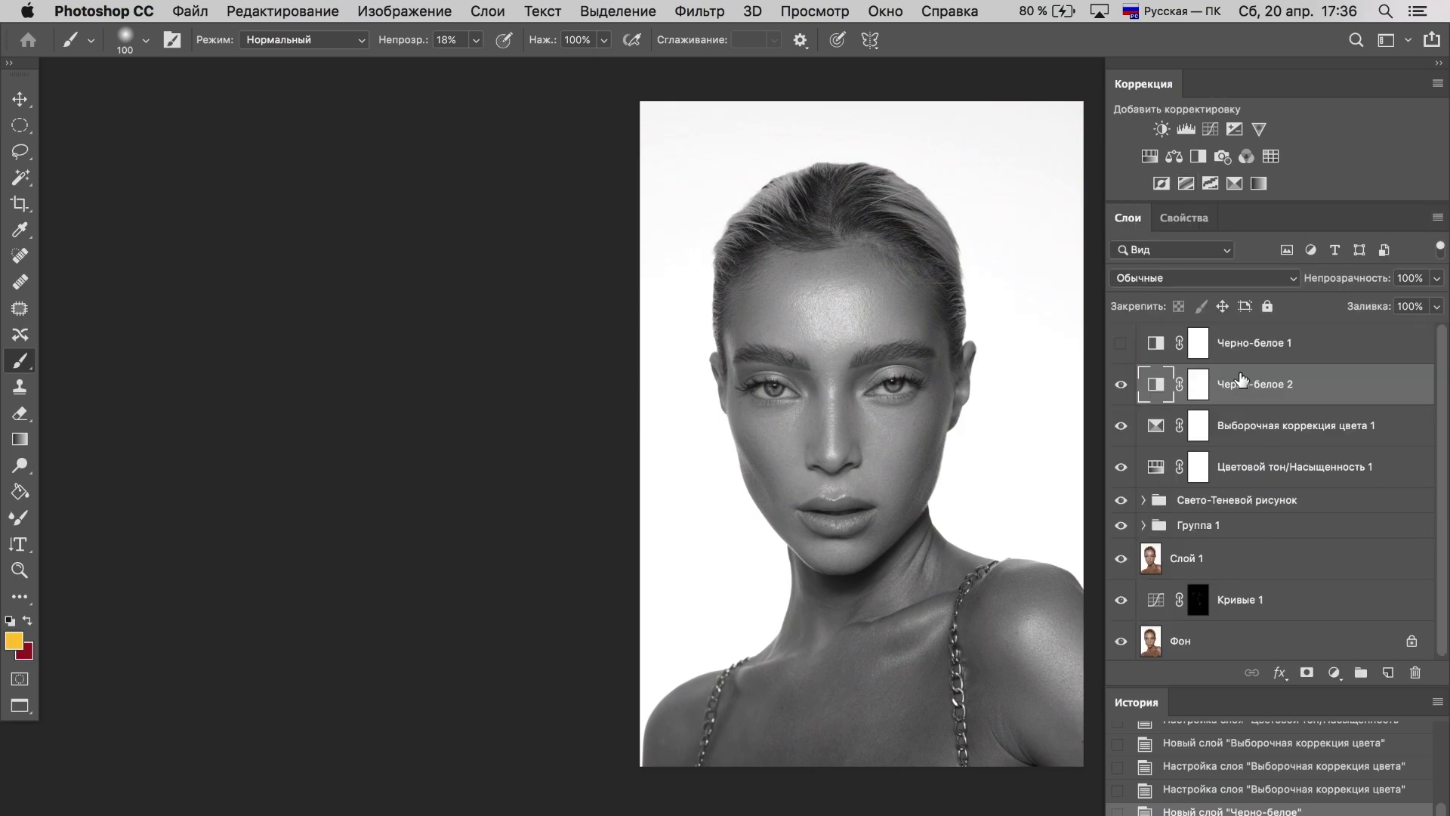
{"action": "key", "text": "9"}
{"action": "key", "text": "6"}
{"action": "left_click", "coordinate": [145, 40]}
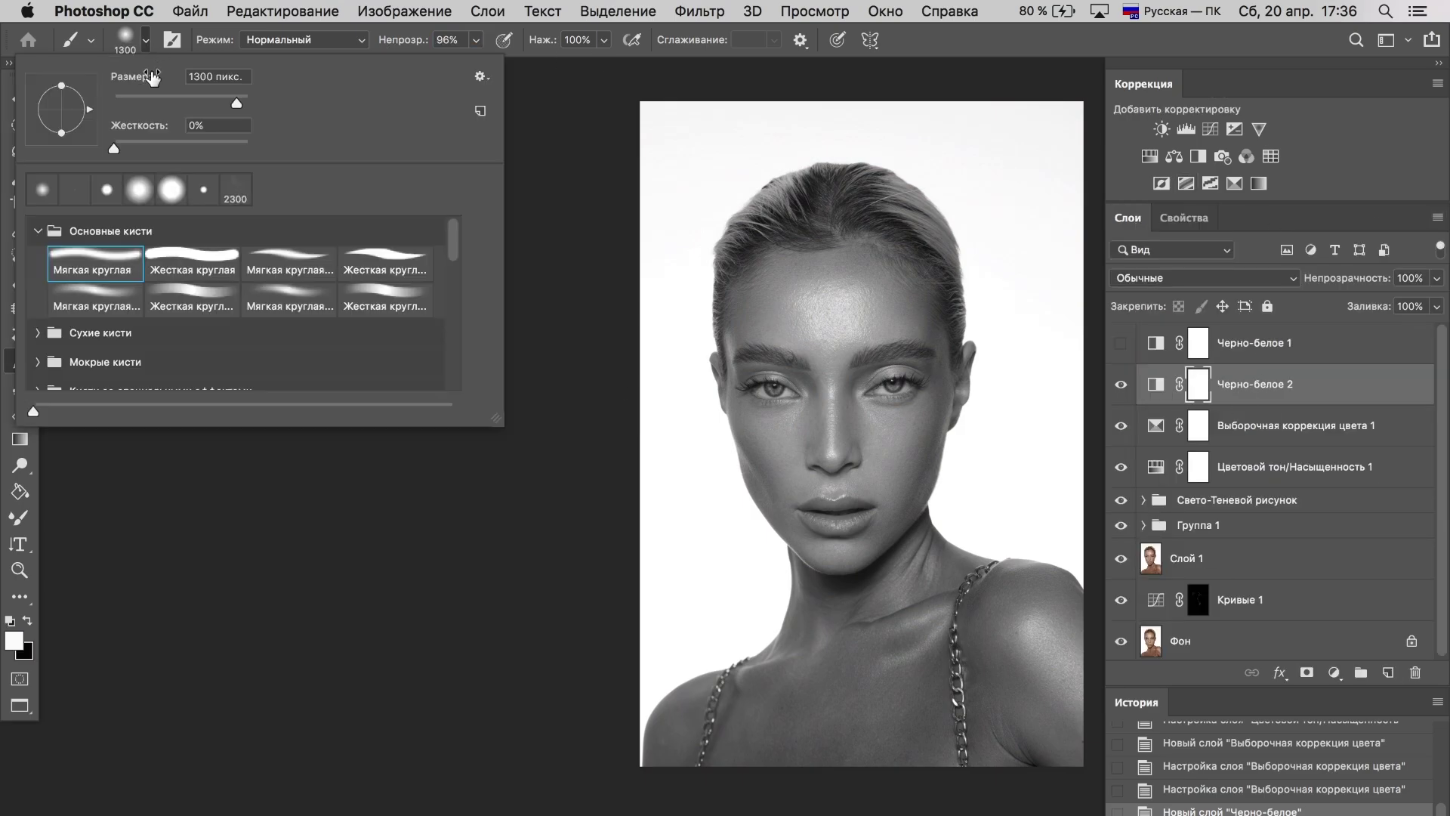
{"action": "left_click", "coordinate": [847, 312]}
{"action": "key", "text": "x"}
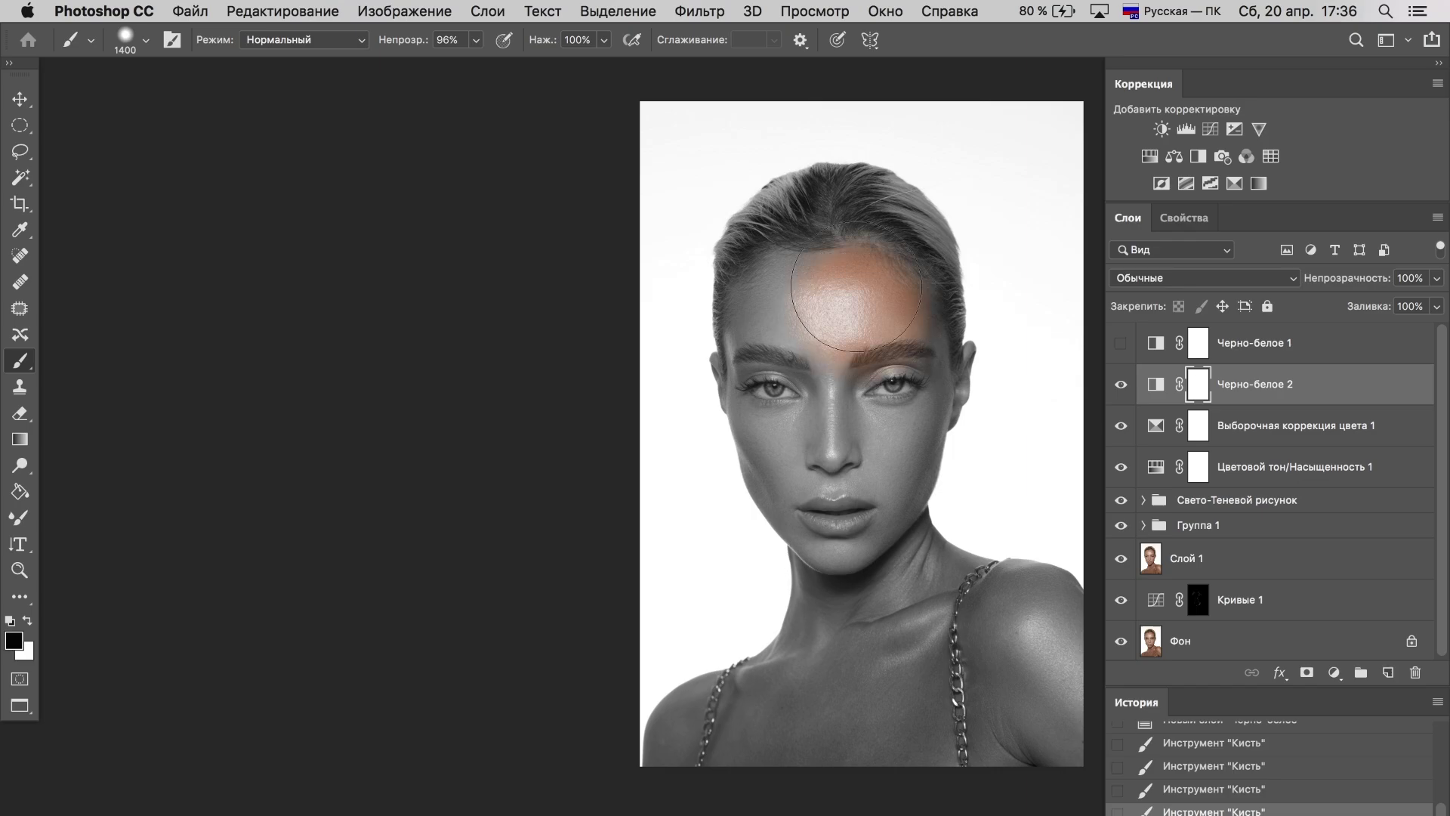
Step: Paint the Черно-белое 2 mask over the face, chest, shoulders and chains
{"action": "mouse_move", "coordinate": [823, 294]}
{"action": "left_mouse_down"}
{"action": "mouse_move", "coordinate": [874, 404]}
{"action": "mouse_move", "coordinate": [861, 508]}
{"action": "left_mouse_up"}
{"action": "left_click_drag", "start_coordinate": [716, 764], "coordinate": [1012, 751]}
{"action": "left_click_drag", "start_coordinate": [1045, 644], "coordinate": [1033, 623]}
{"action": "key", "text": "bracketleft"}
{"action": "key", "text": "bracketleft"}
{"action": "key", "text": "bracketleft"}
{"action": "key", "text": "bracketleft"}
{"action": "left_click_drag", "start_coordinate": [755, 687], "coordinate": [702, 785]}
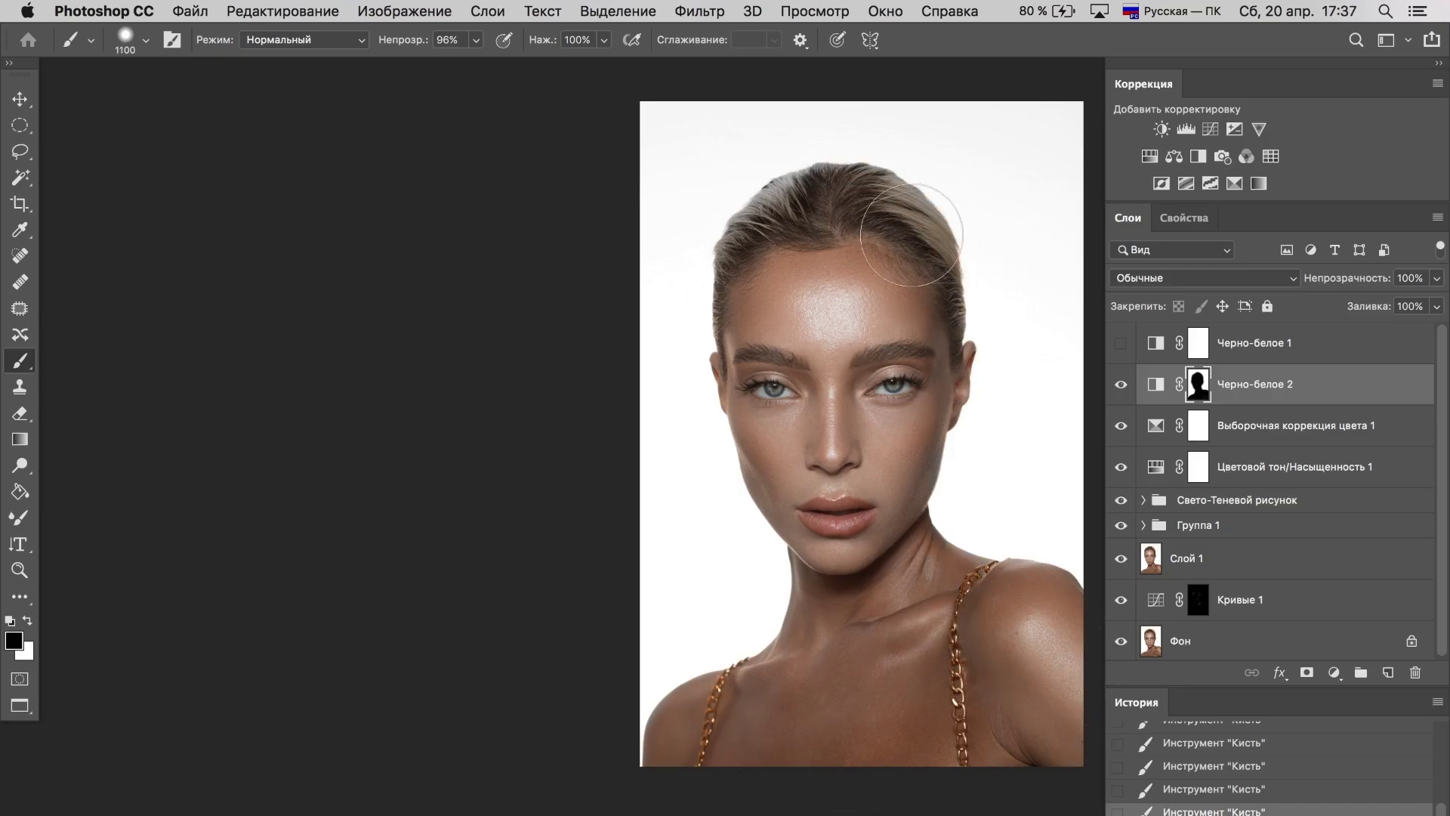
{"action": "key", "text": "bracketright"}
{"action": "left_click", "coordinate": [1121, 386]}
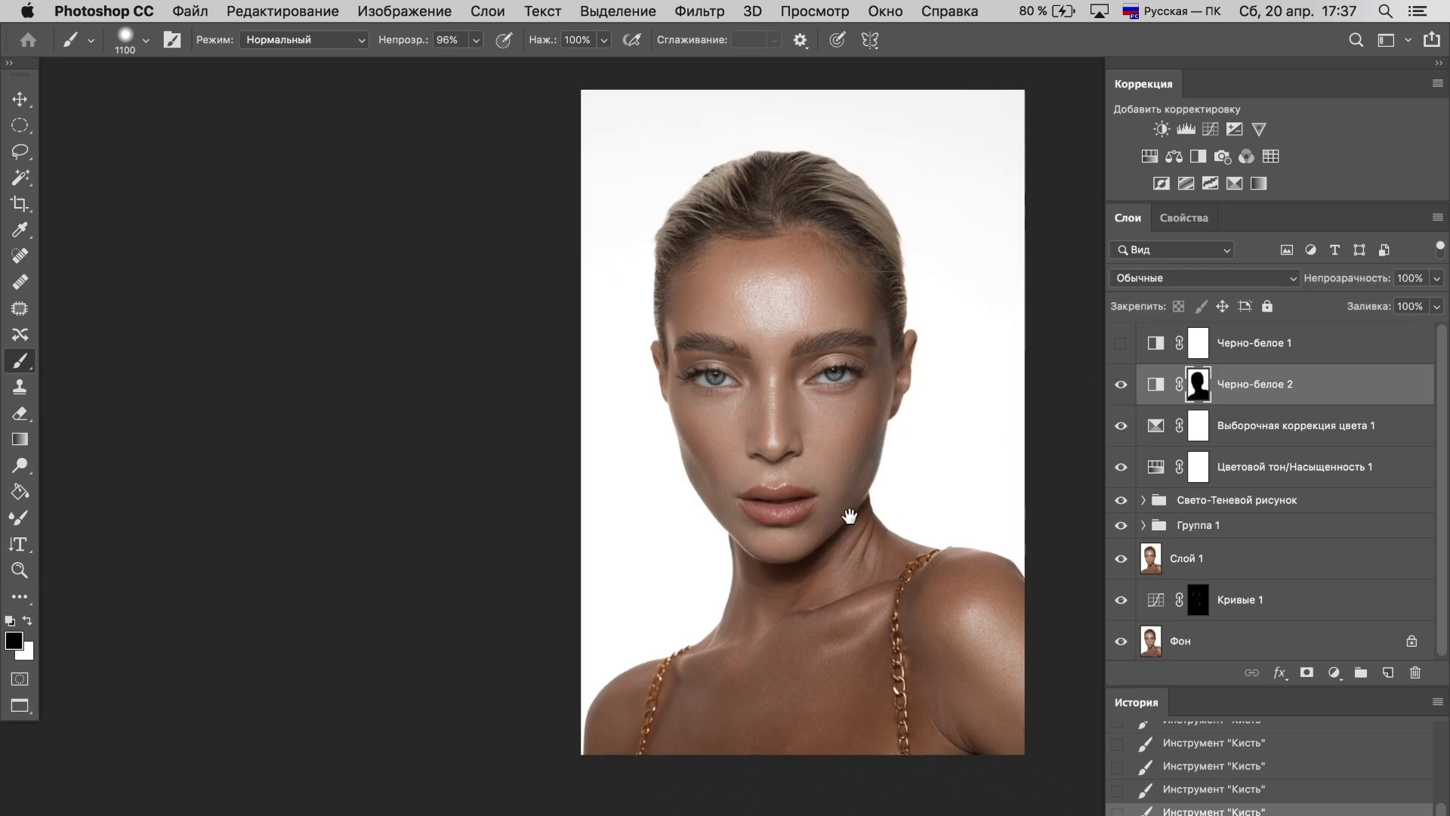
Step: Add a monochrome Channel Mixer adjustment layer blended in Luminosity (Яркость) mode
{"action": "left_click", "coordinate": [1246, 157]}
{"action": "left_click", "coordinate": [1147, 336]}
{"action": "left_click", "coordinate": [1260, 283]}
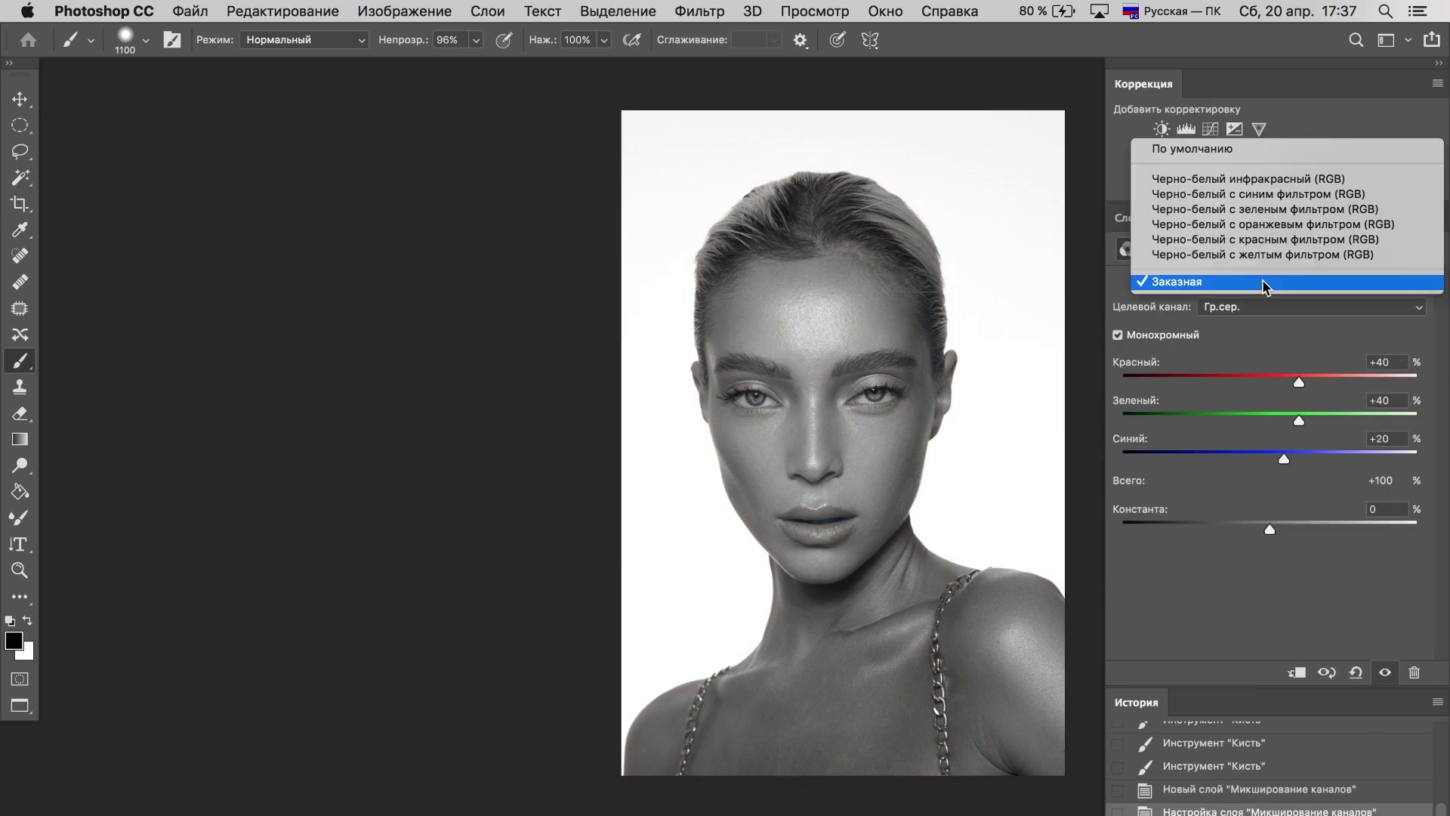
{"action": "left_click", "coordinate": [1128, 217]}
{"action": "left_click", "coordinate": [1201, 278]}
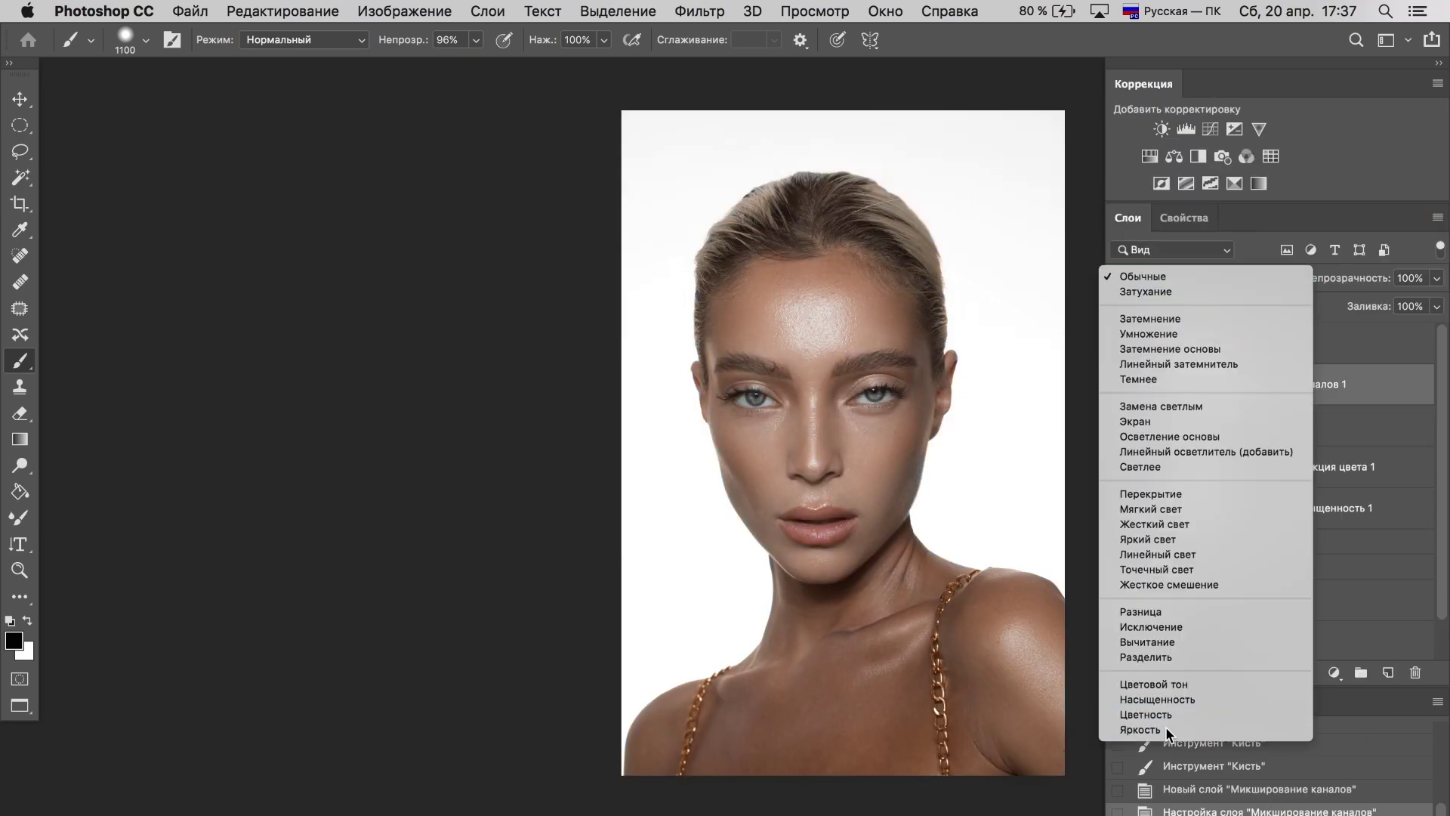
{"action": "left_click", "coordinate": [1155, 730]}
{"action": "left_click", "coordinate": [1185, 218]}
Step: Set the mixer to Red +20, Green +20 and Blue +75, then compare it on and off
{"action": "left_click", "coordinate": [1387, 362]}
{"action": "type", "text": "20"}
{"action": "key", "text": "Tab"}
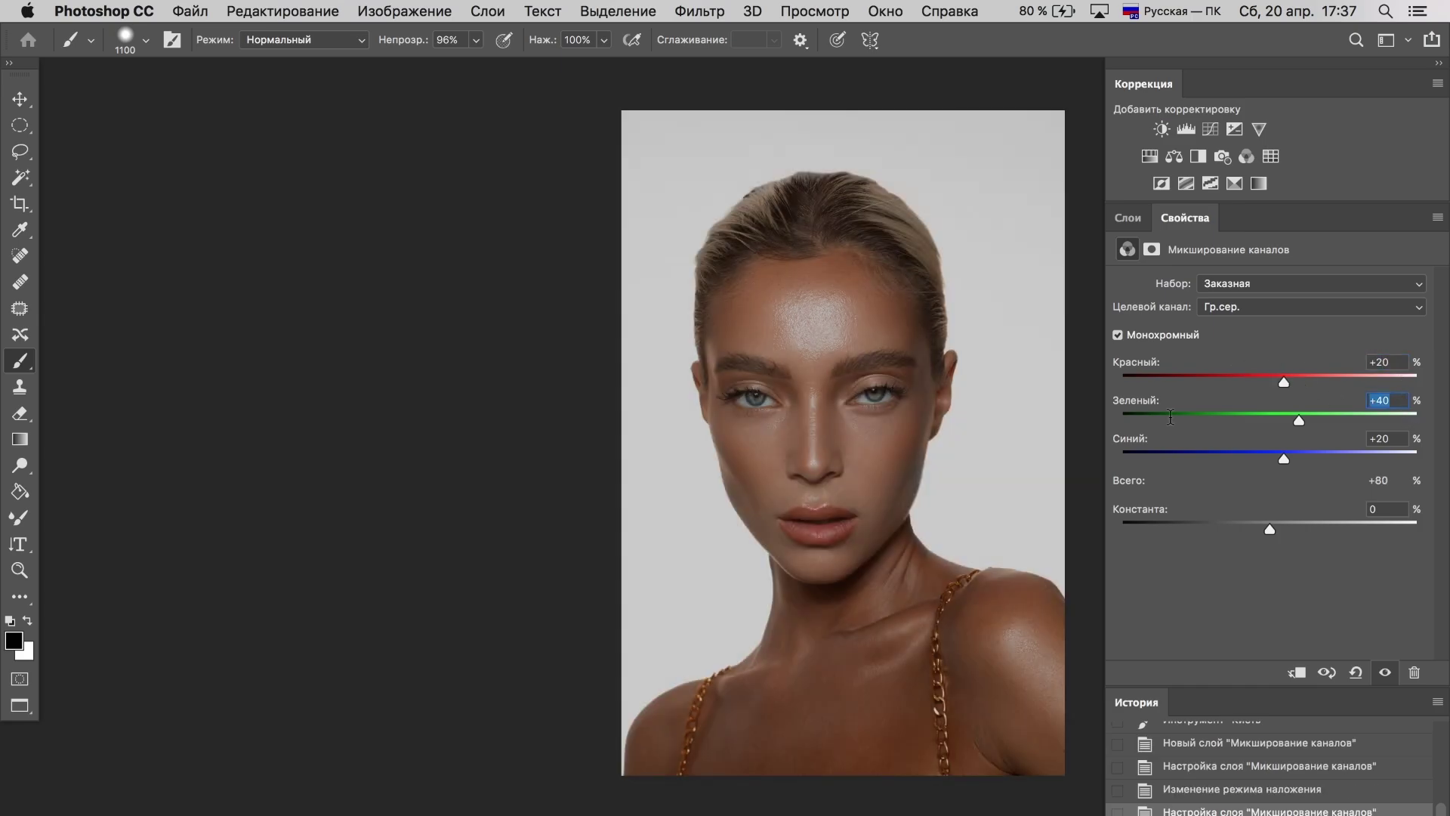
{"action": "type", "text": "20"}
{"action": "left_click_drag", "start_coordinate": [1284, 459], "coordinate": [1321, 458]}
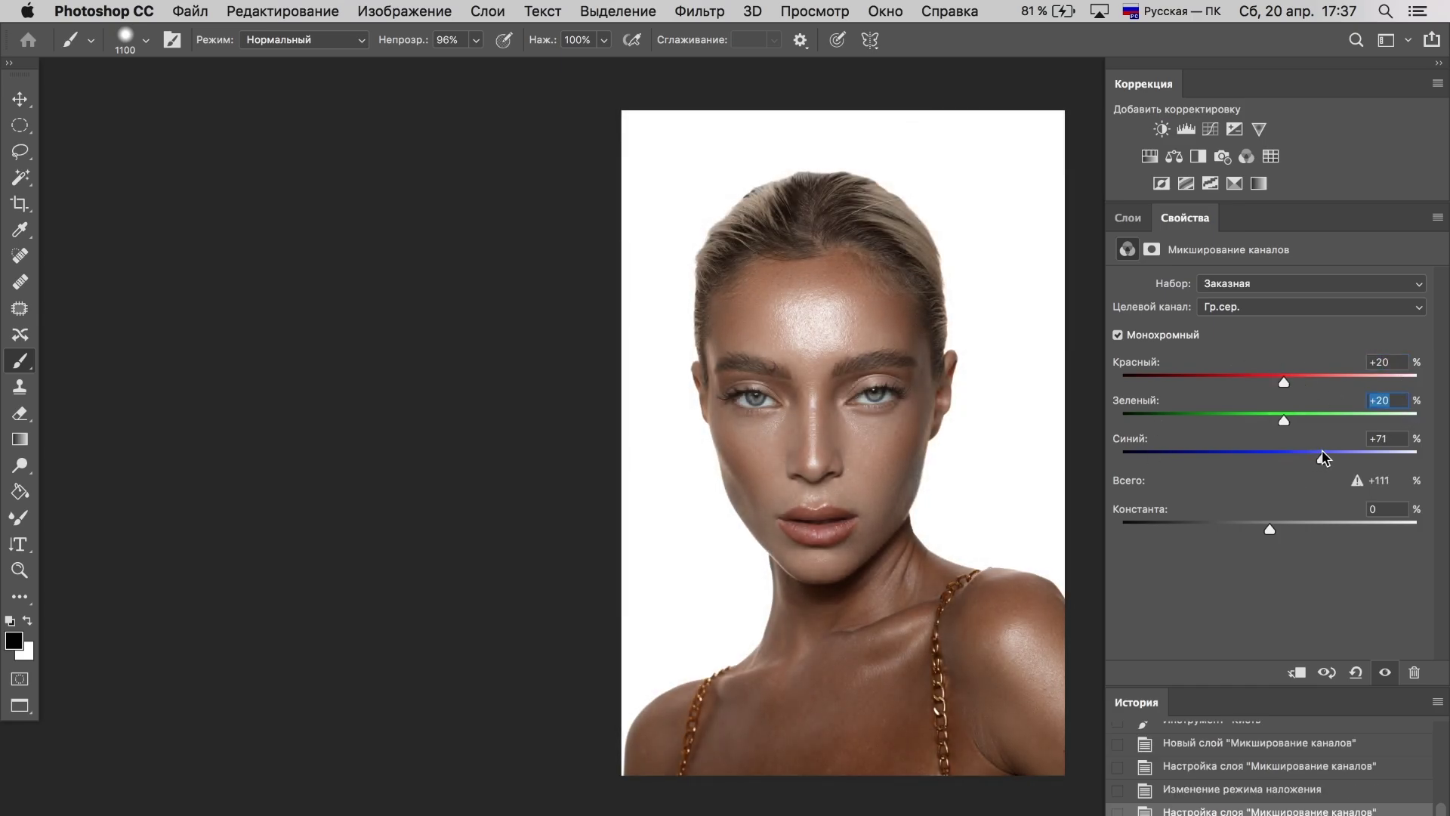
{"action": "left_click", "coordinate": [1384, 672]}
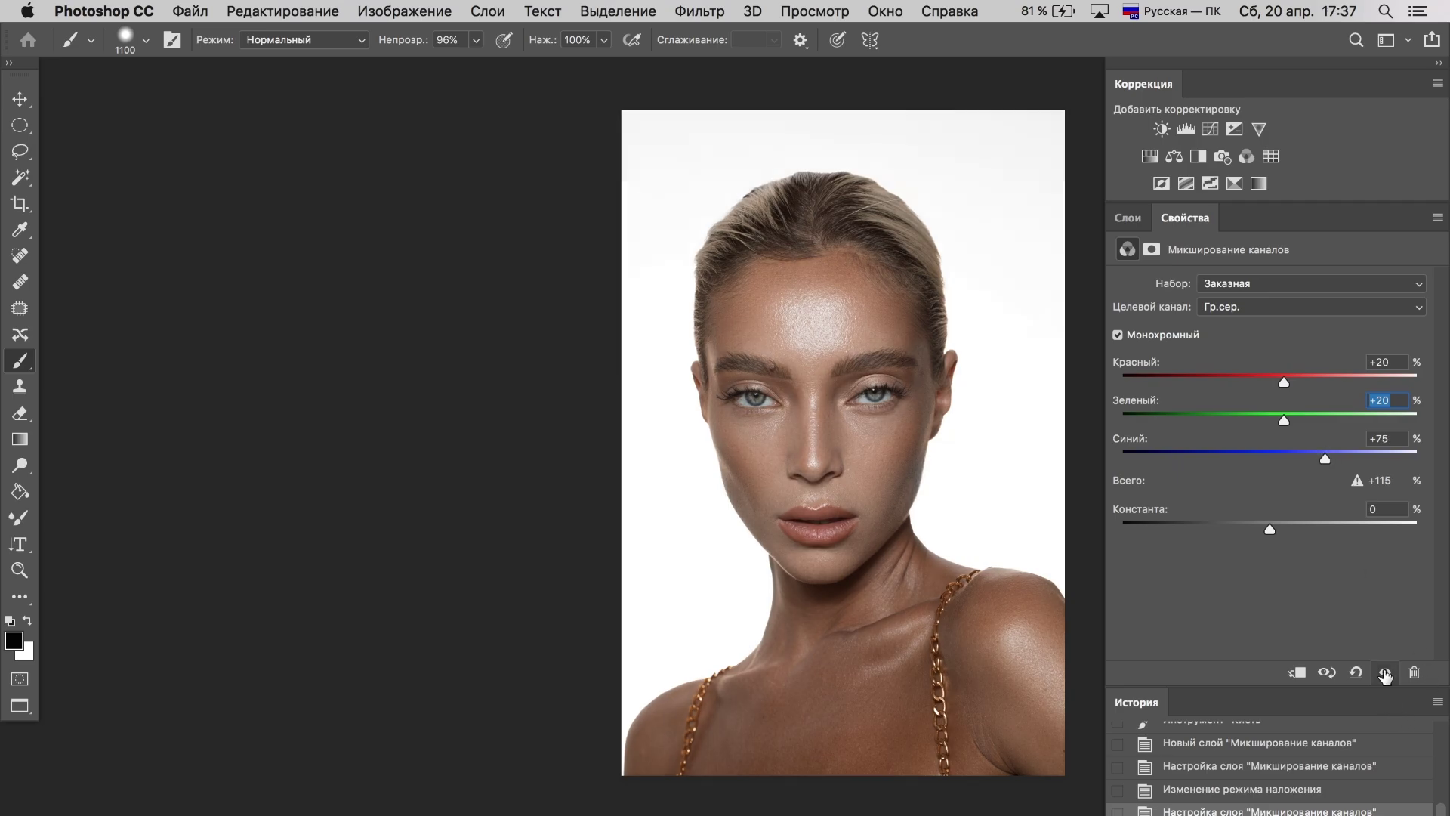
{"action": "left_click", "coordinate": [1384, 672]}
{"action": "key", "text": "F7"}
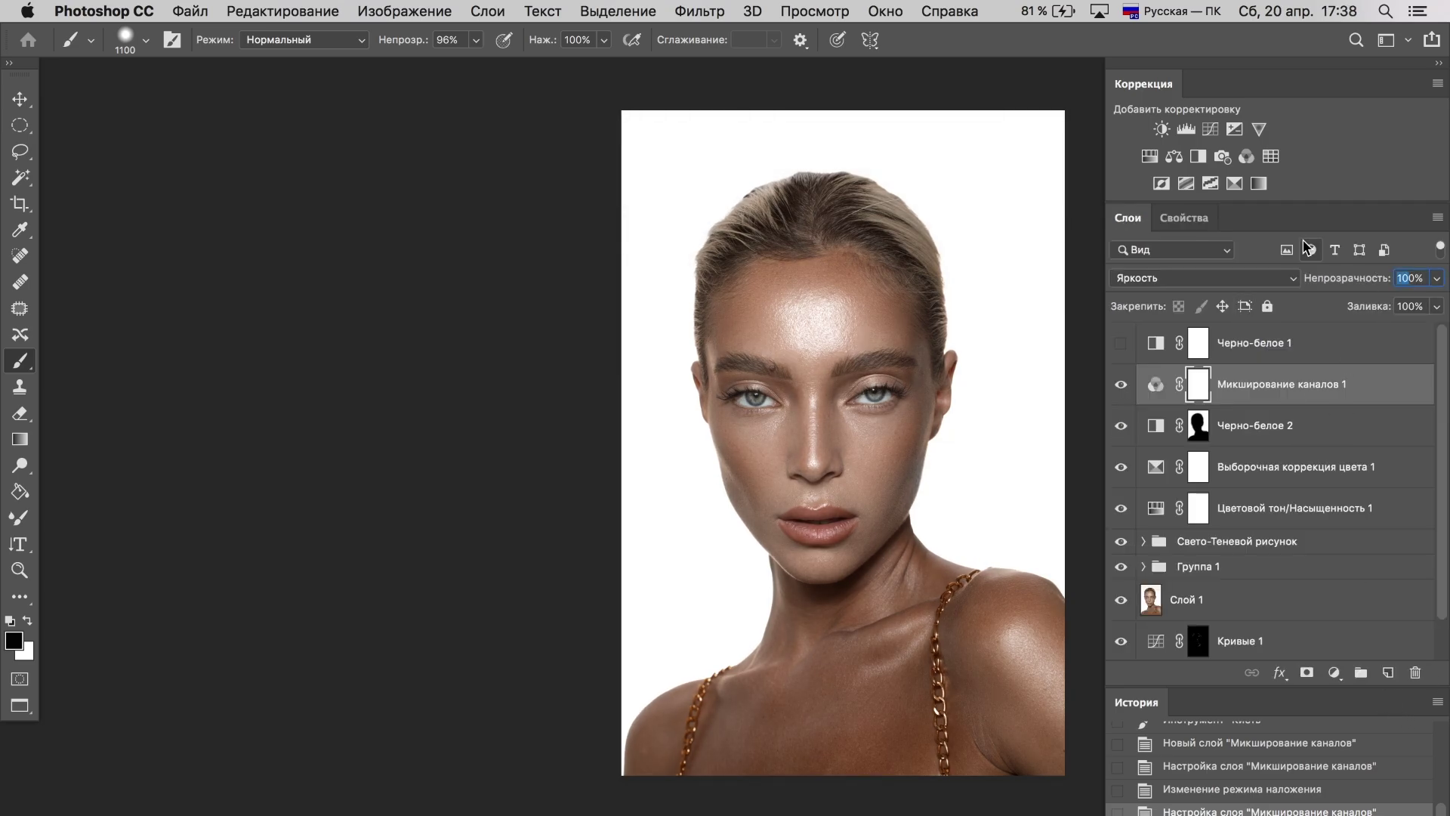
Step: Add a Curves layer that lifts the midtones and pulls in the white point
{"action": "left_click", "coordinate": [1210, 129]}
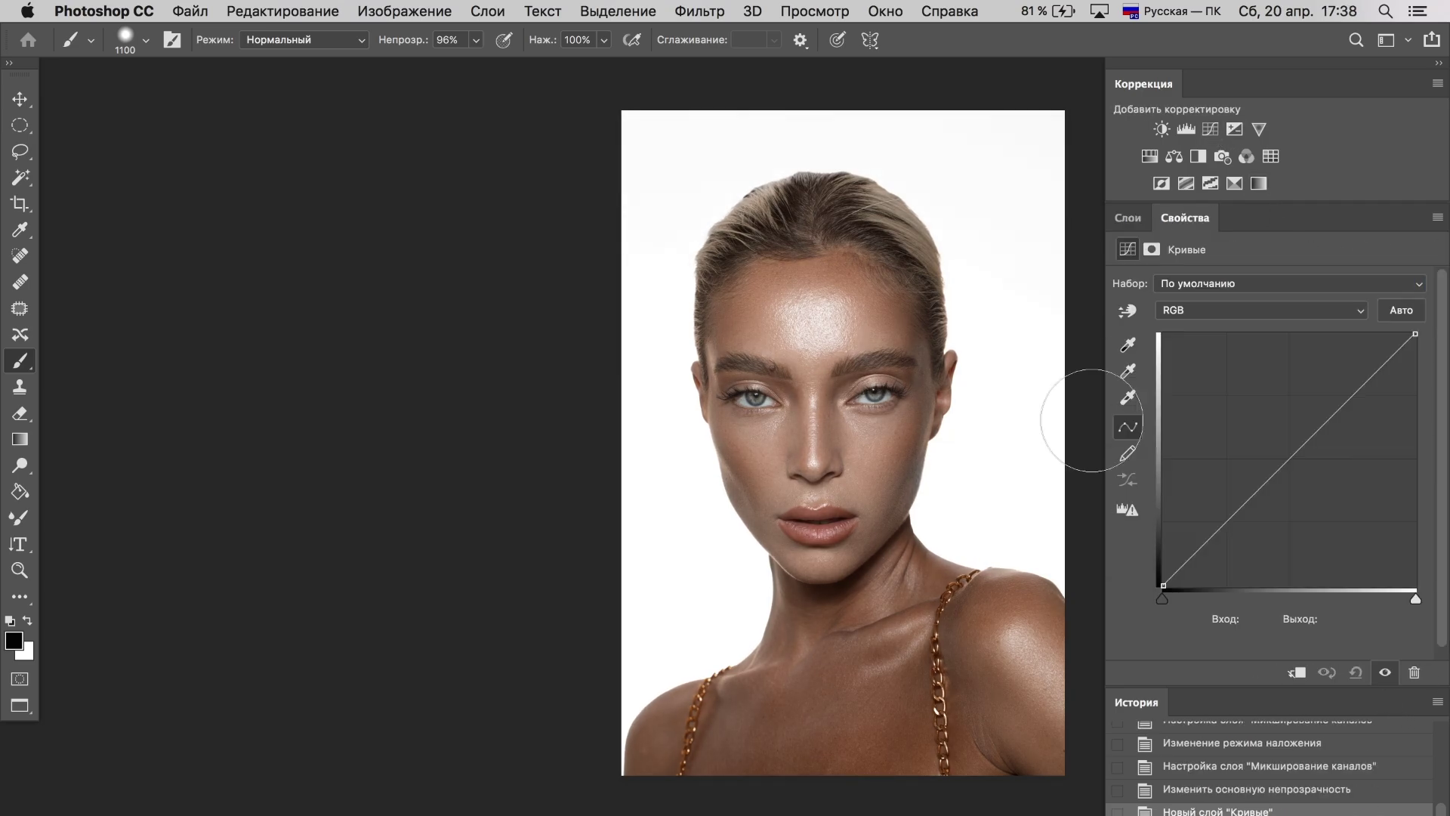
{"action": "left_click", "coordinate": [1289, 450]}
{"action": "left_click_drag", "start_coordinate": [1414, 334], "coordinate": [1392, 333]}
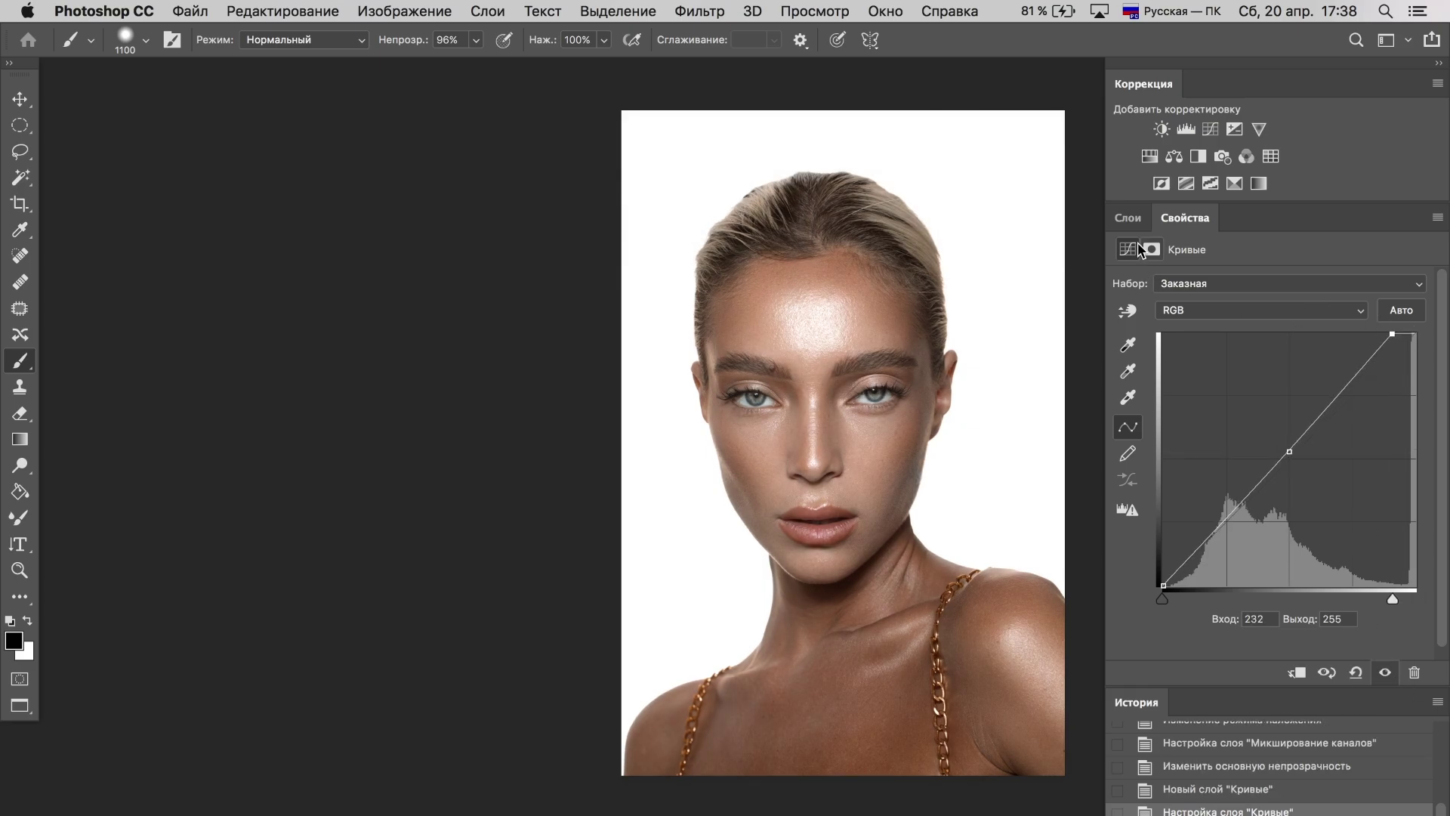
{"action": "left_click", "coordinate": [1128, 218]}
{"action": "left_click", "coordinate": [1120, 384]}
{"action": "left_click", "coordinate": [1120, 384]}
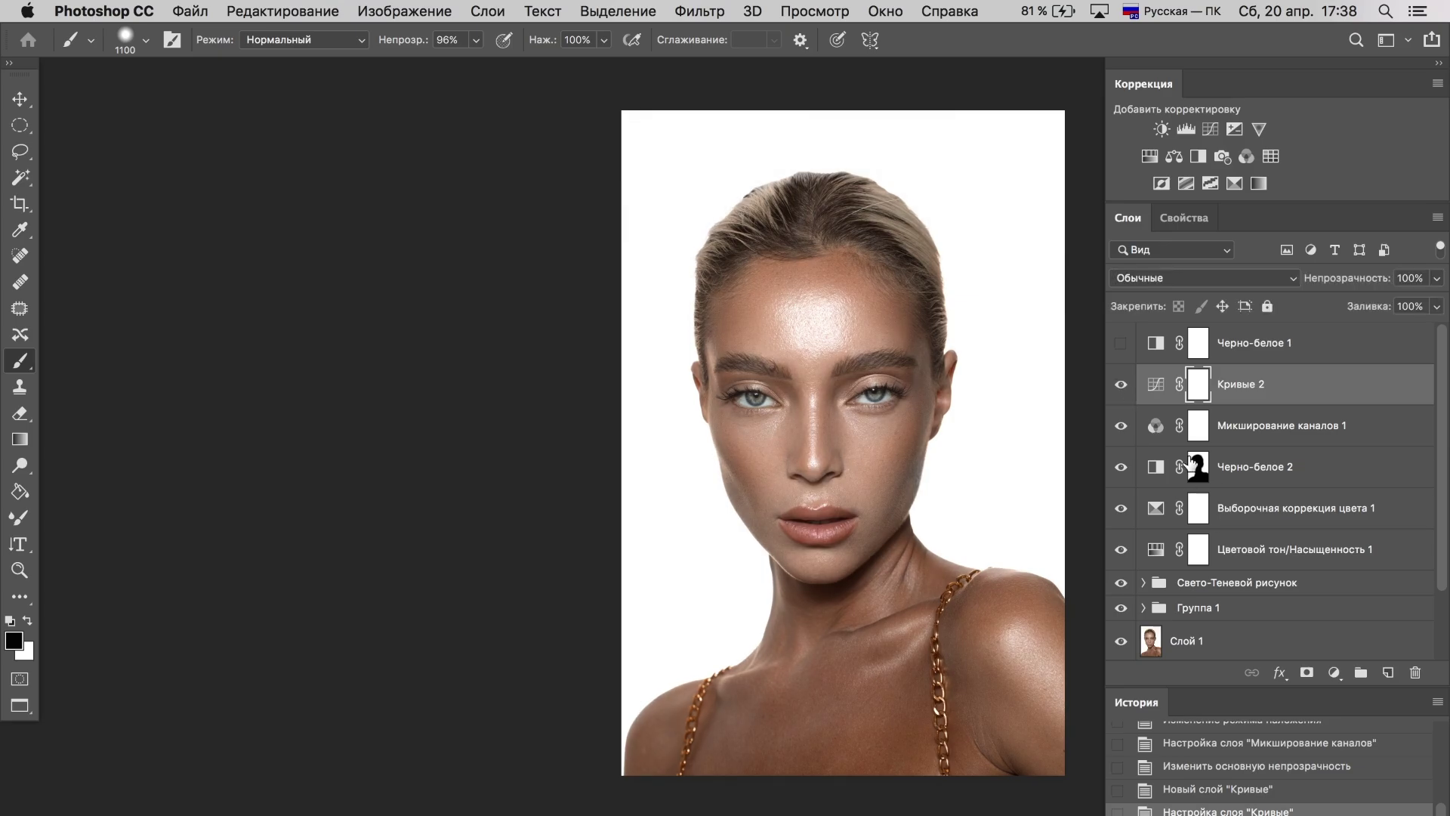
Step: Group the correction layers down to Hue/Saturation into Группа 2 and compare
{"action": "left_click", "coordinate": [1284, 549], "text": "shift"}
{"action": "key", "text": "ctrl+g"}
{"action": "left_click", "coordinate": [1117, 384]}
{"action": "left_click", "coordinate": [1118, 384]}
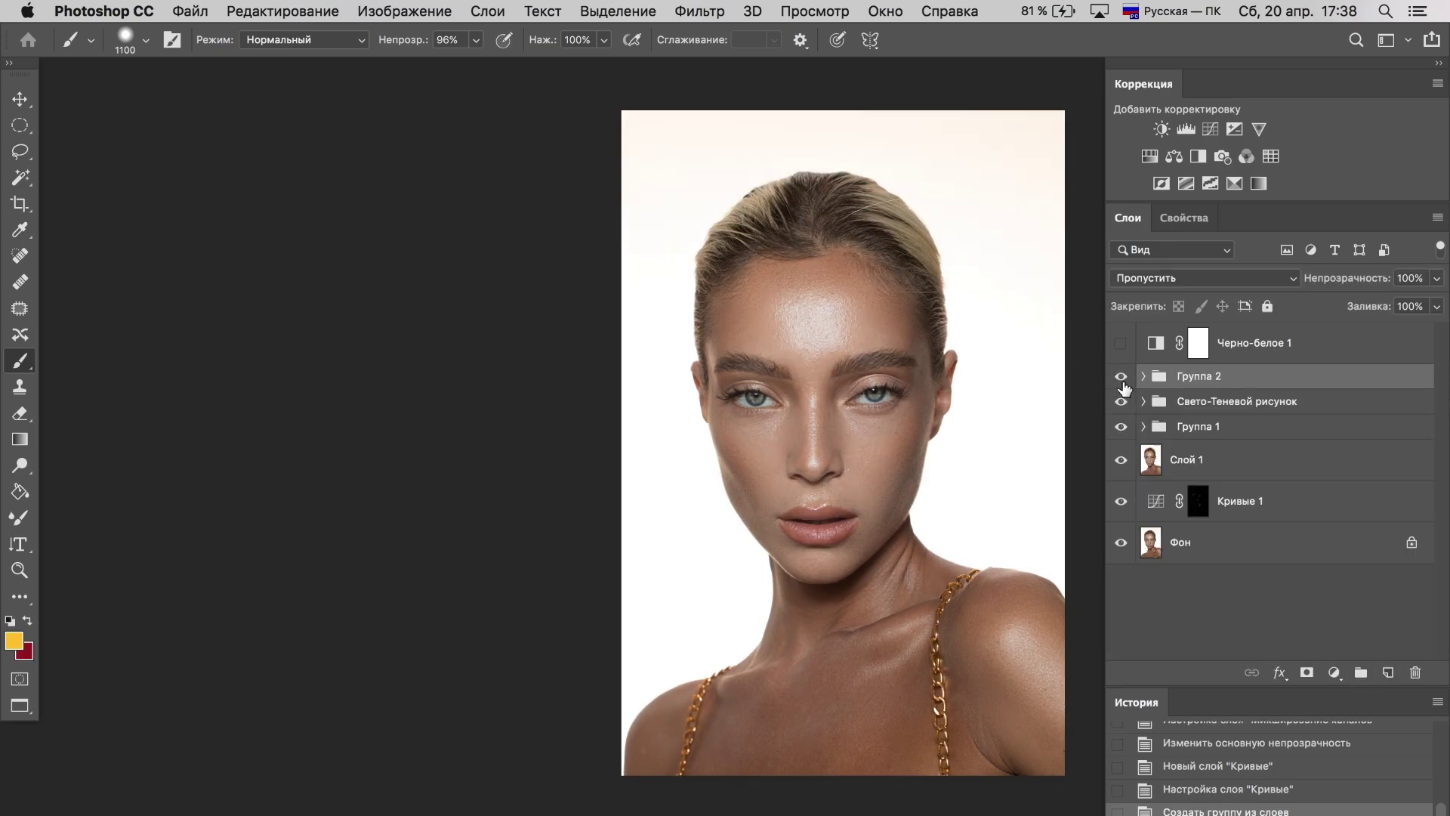
{"action": "left_click", "coordinate": [1121, 384]}
{"action": "left_click", "coordinate": [1121, 384]}
Step: Add a second brightening curve, Кривые 3 (input 232, output 255), and invert its mask
{"action": "left_click", "coordinate": [1210, 128]}
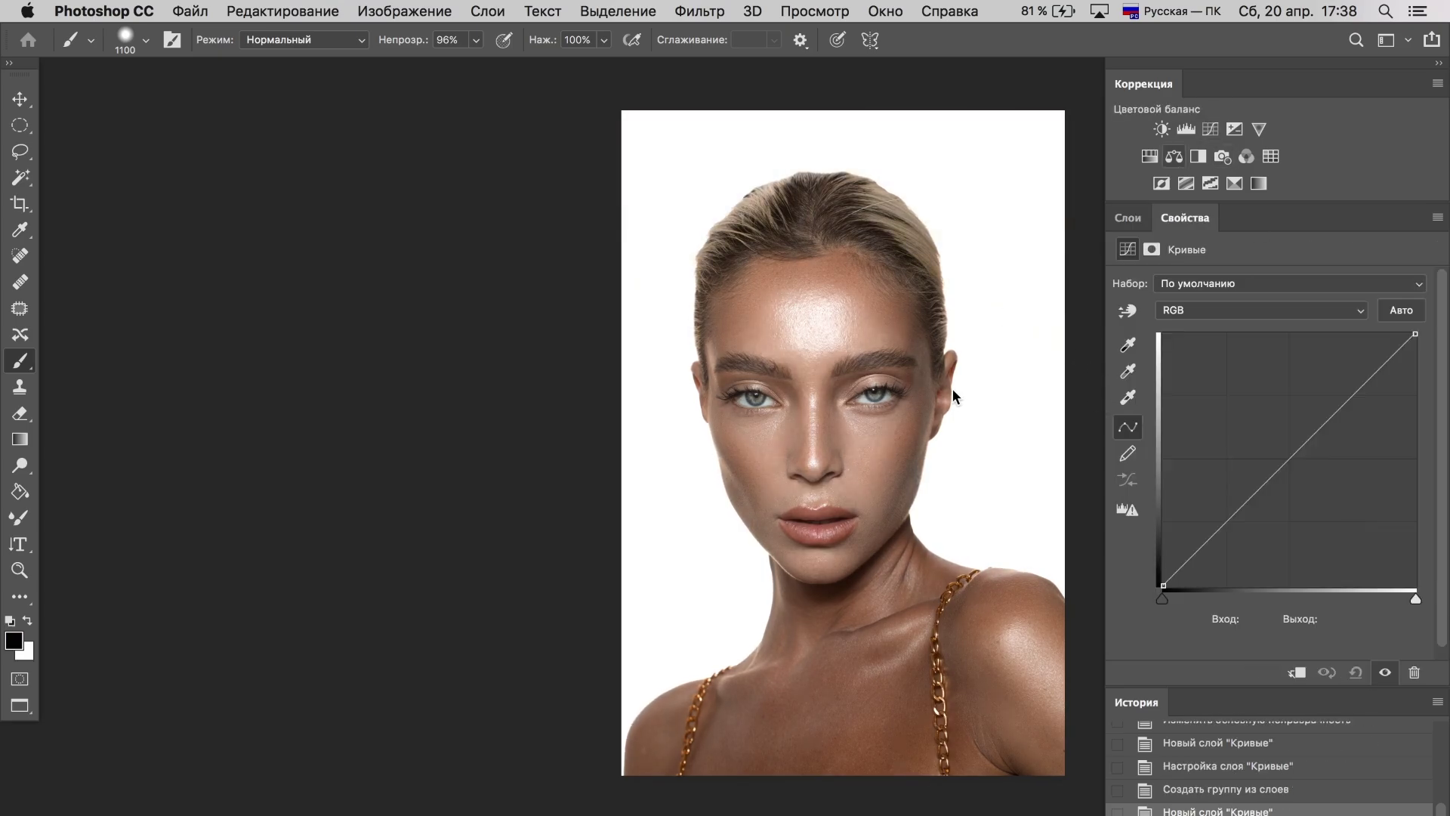
{"action": "left_click", "coordinate": [1289, 442]}
{"action": "left_click_drag", "start_coordinate": [1414, 333], "coordinate": [1331, 334]}
{"action": "left_click", "coordinate": [1127, 217]}
{"action": "key", "text": "ctrl+i"}
Step: Paint the brightening onto the chest and shoulders with a larger white brush at 24%
{"action": "key", "text": "bracketright"}
{"action": "key", "text": "bracketright"}
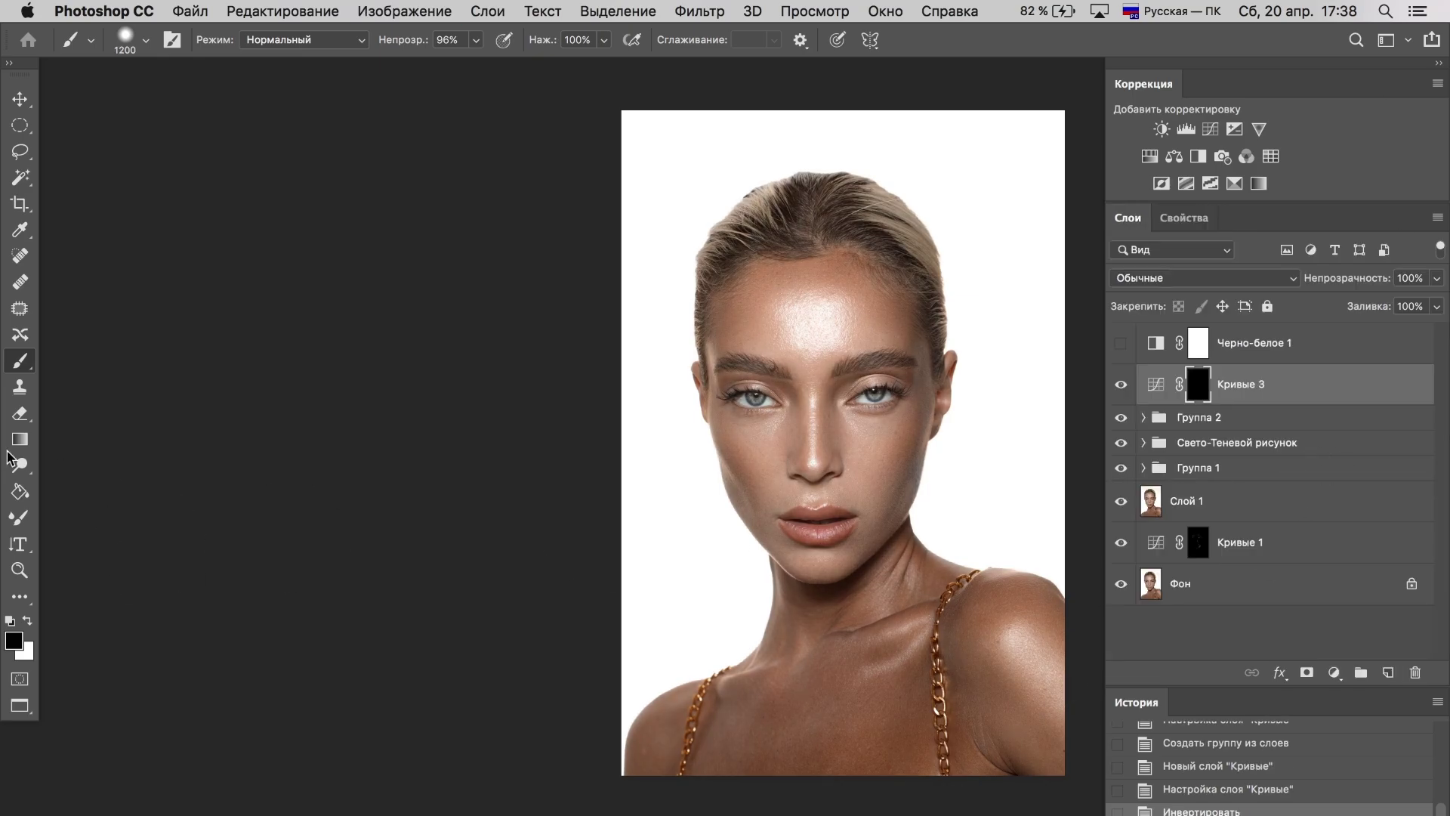
{"action": "left_click_drag", "start_coordinate": [410, 45], "coordinate": [404, 46]}
{"action": "key", "text": "bracketright"}
{"action": "key", "text": "bracketright"}
{"action": "key", "text": "bracketright"}
{"action": "mouse_move", "coordinate": [725, 778]}
{"action": "left_mouse_down"}
{"action": "mouse_move", "coordinate": [816, 725]}
{"action": "mouse_move", "coordinate": [755, 725]}
{"action": "mouse_move", "coordinate": [868, 725]}
{"action": "left_mouse_up"}
{"action": "key", "text": "x"}
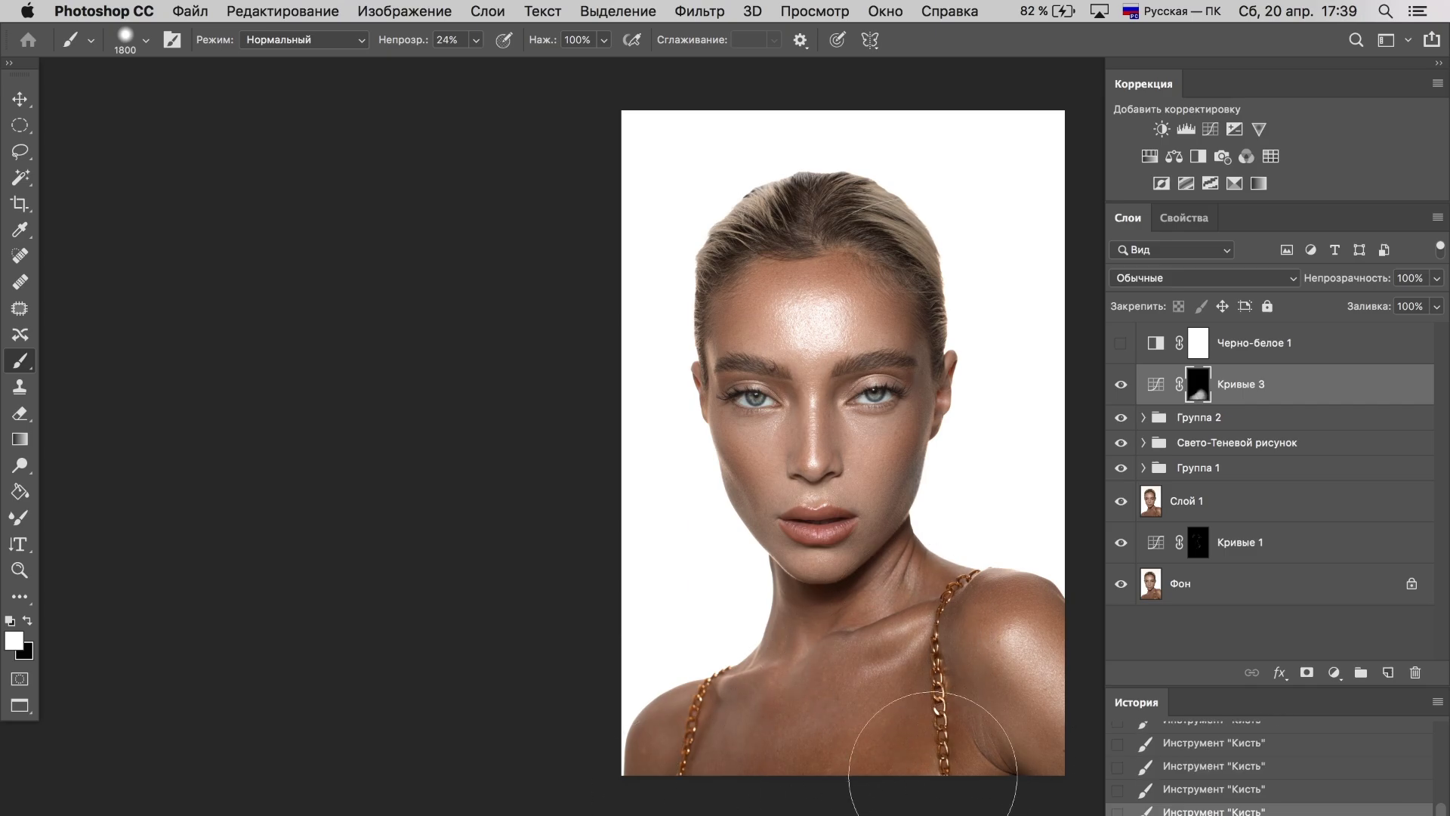
{"action": "left_click_drag", "start_coordinate": [906, 770], "coordinate": [831, 738]}
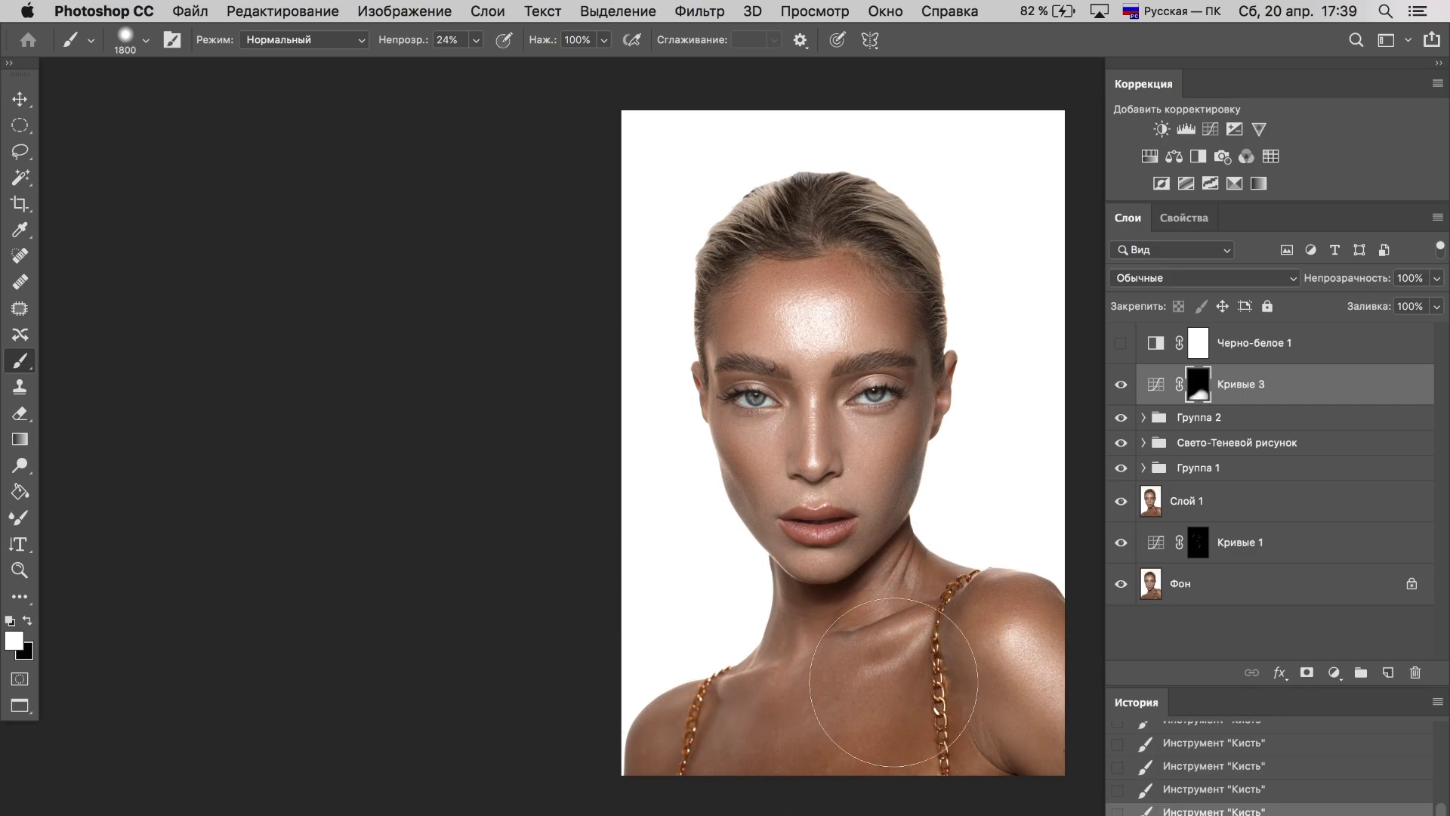
{"action": "left_click", "coordinate": [1121, 385]}
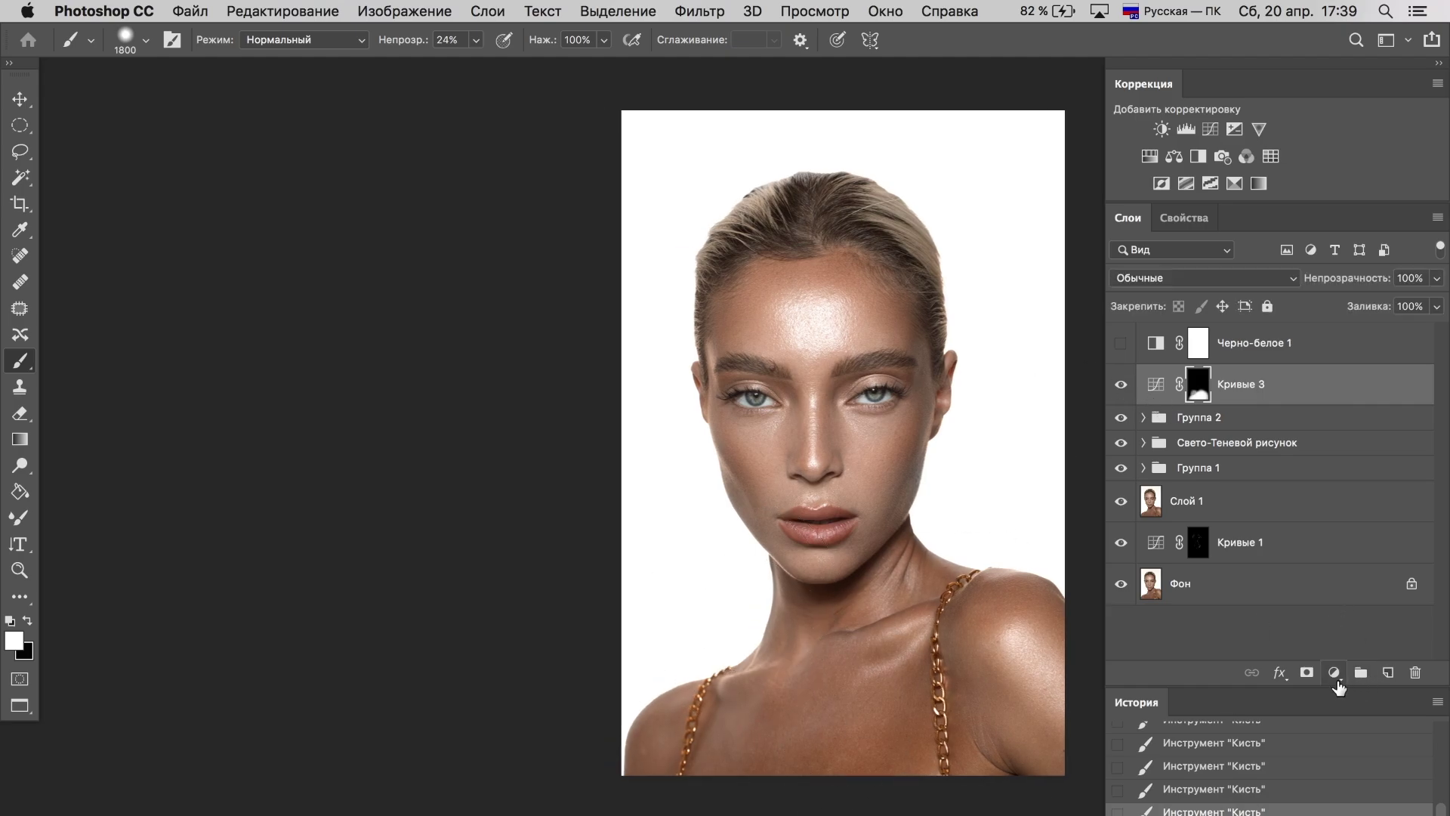
Step: Add a brown Solid Color fill layer blended in Soft Light (Мягкий свет)
{"action": "left_click", "coordinate": [1334, 672]}
{"action": "left_click", "coordinate": [1057, 479]}
{"action": "left_click", "coordinate": [881, 391]}
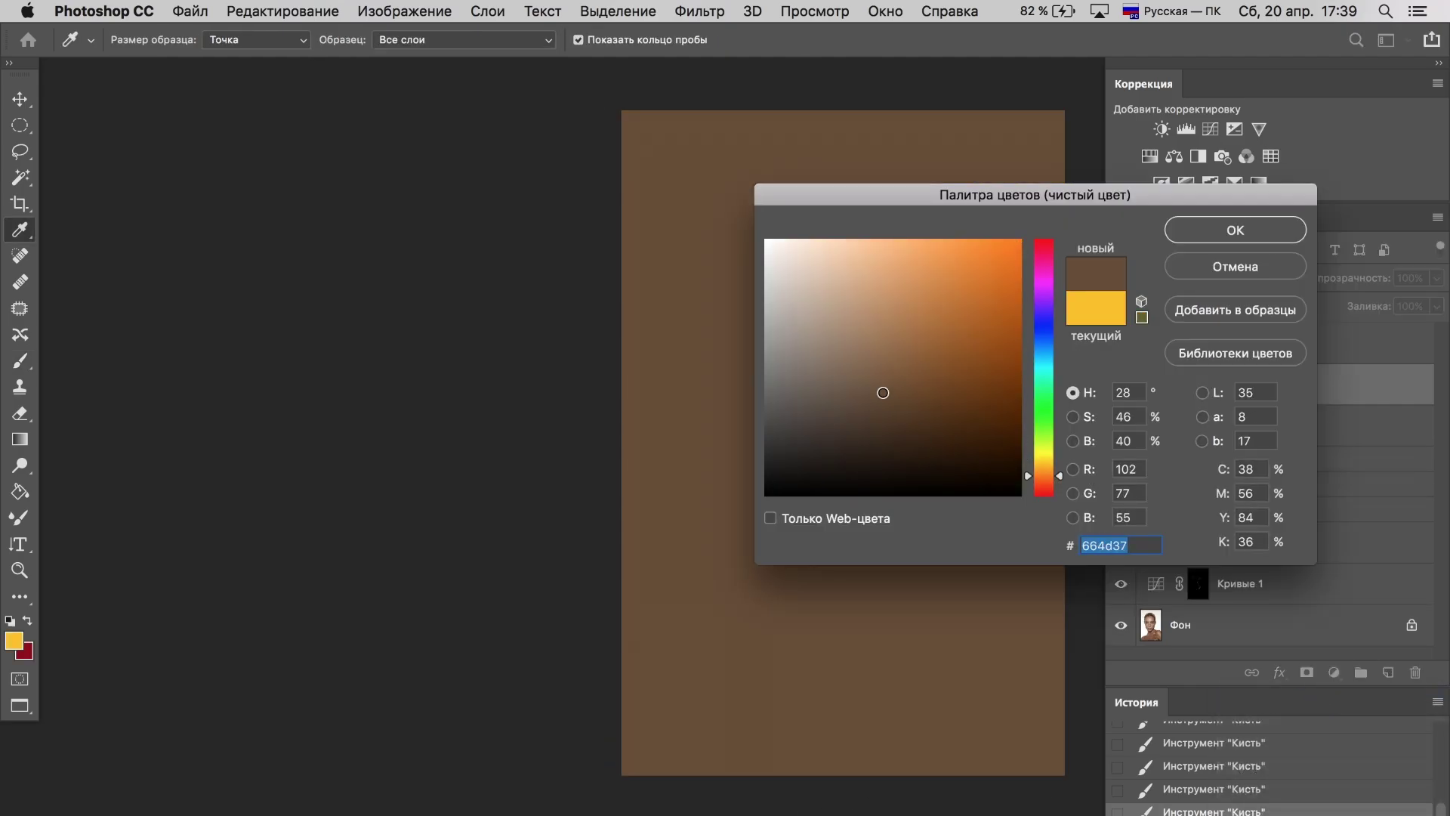
{"action": "left_click", "coordinate": [1235, 230]}
{"action": "left_click", "coordinate": [1163, 278]}
{"action": "left_click", "coordinate": [1203, 494]}
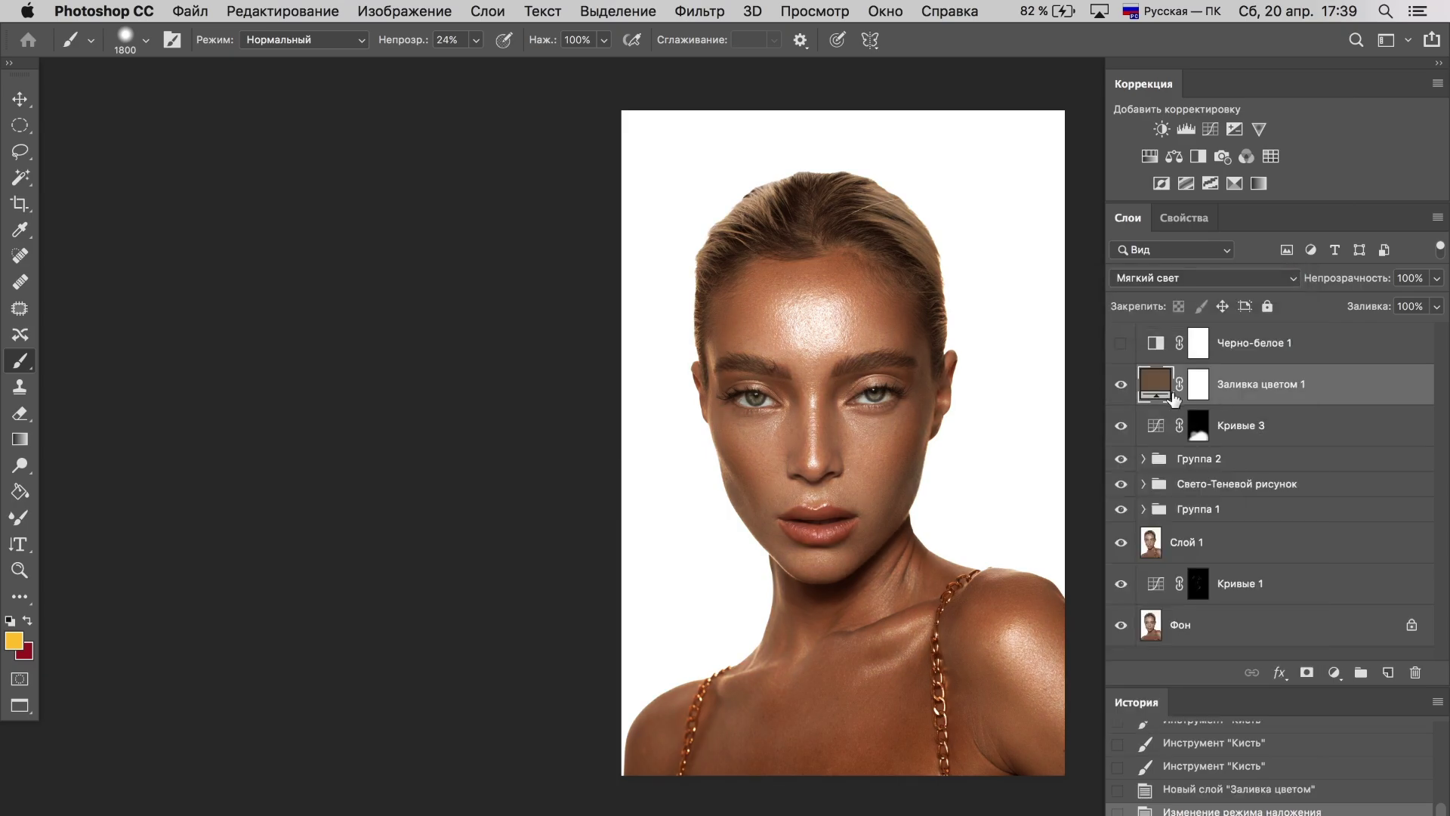
Step: Change the fill to a muted, greyer warm tone at 40% opacity
{"action": "double_click", "coordinate": [1168, 395]}
{"action": "left_click", "coordinate": [1045, 491]}
{"action": "left_click_drag", "start_coordinate": [964, 226], "coordinate": [1222, 250]}
{"action": "mouse_move", "coordinate": [1107, 444]}
{"action": "left_mouse_down"}
{"action": "mouse_move", "coordinate": [1046, 430]}
{"action": "mouse_move", "coordinate": [1056, 377]}
{"action": "left_mouse_up"}
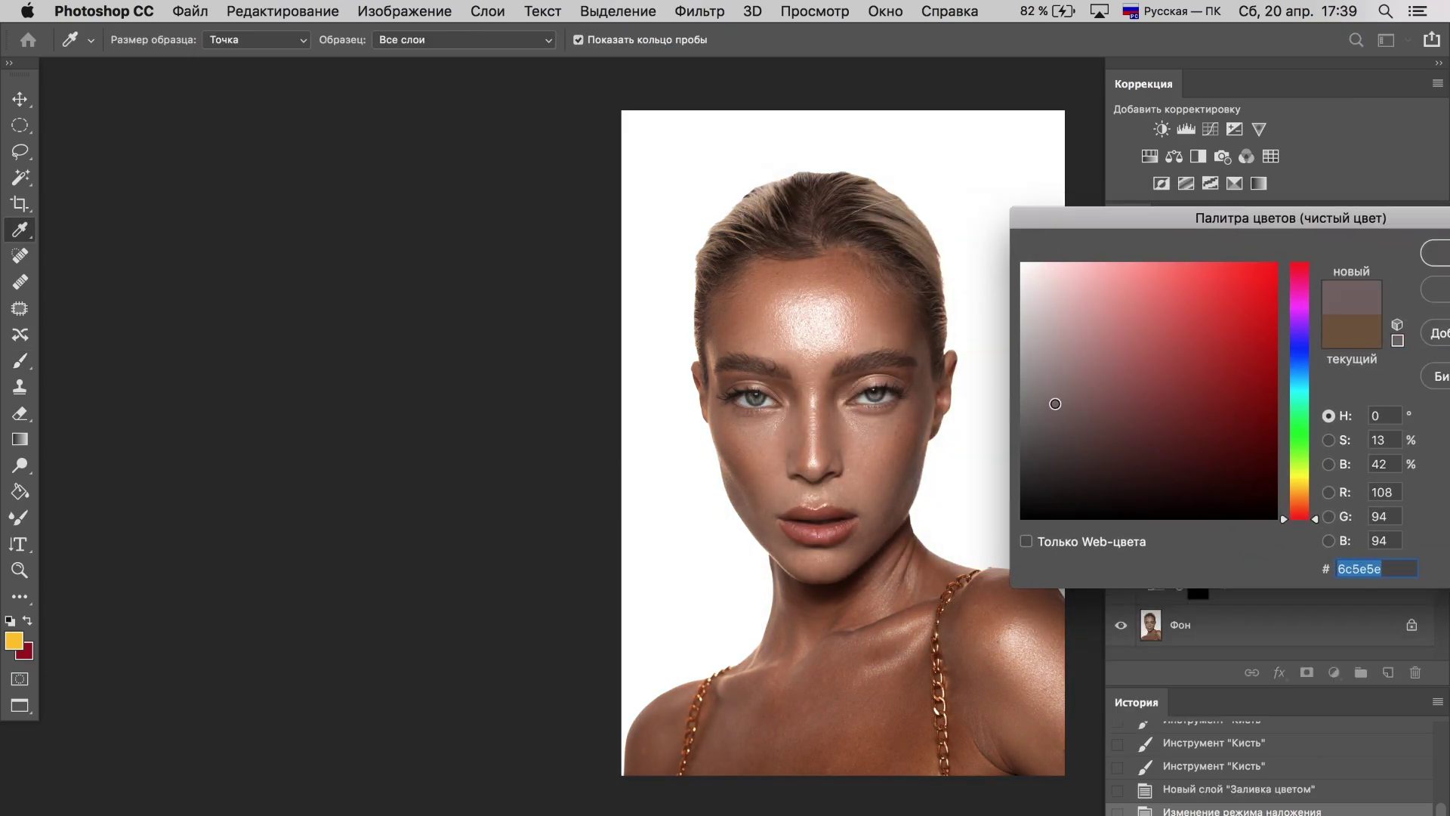
{"action": "left_click", "coordinate": [1441, 255]}
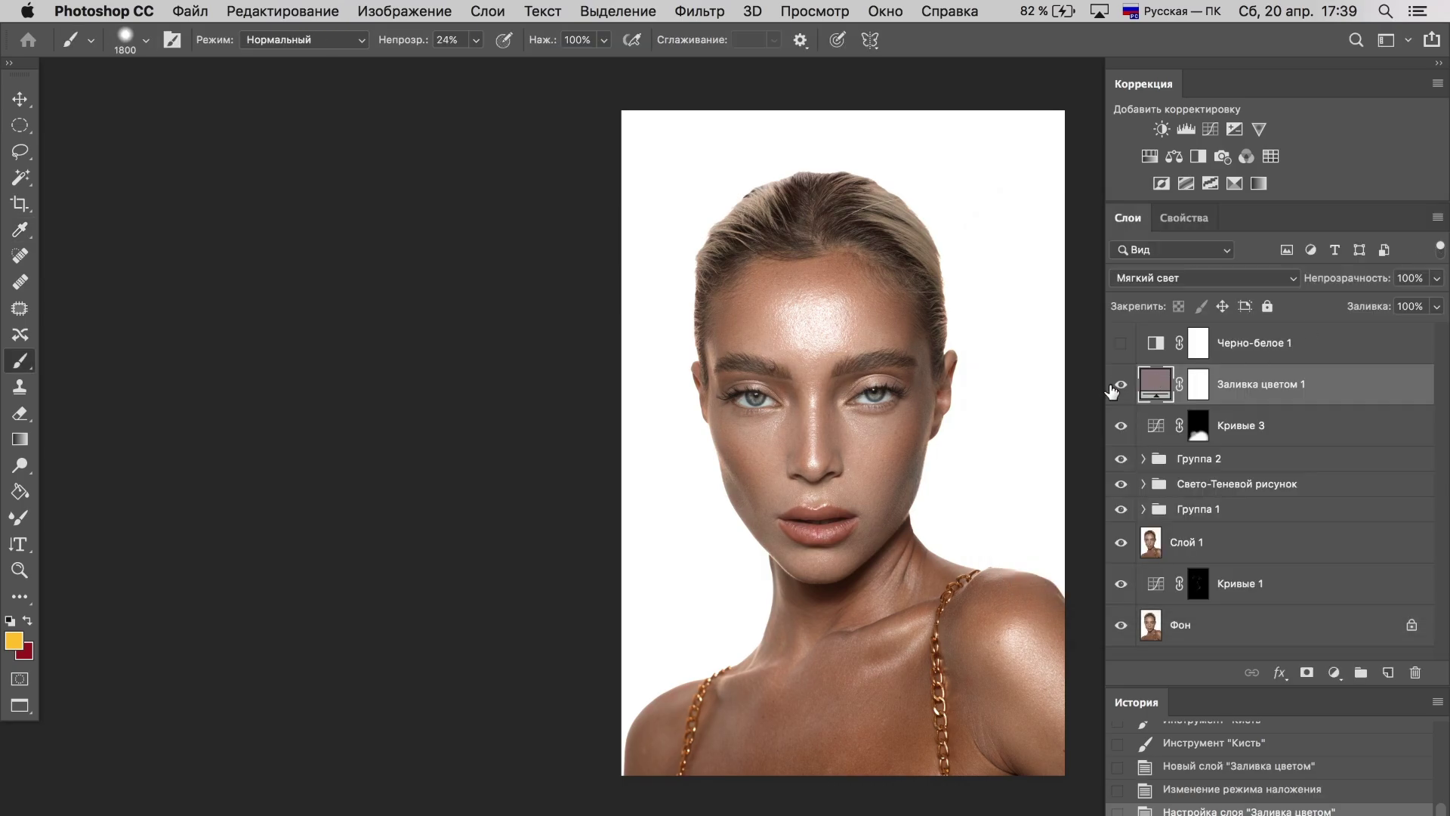
{"action": "type", "text": "40"}
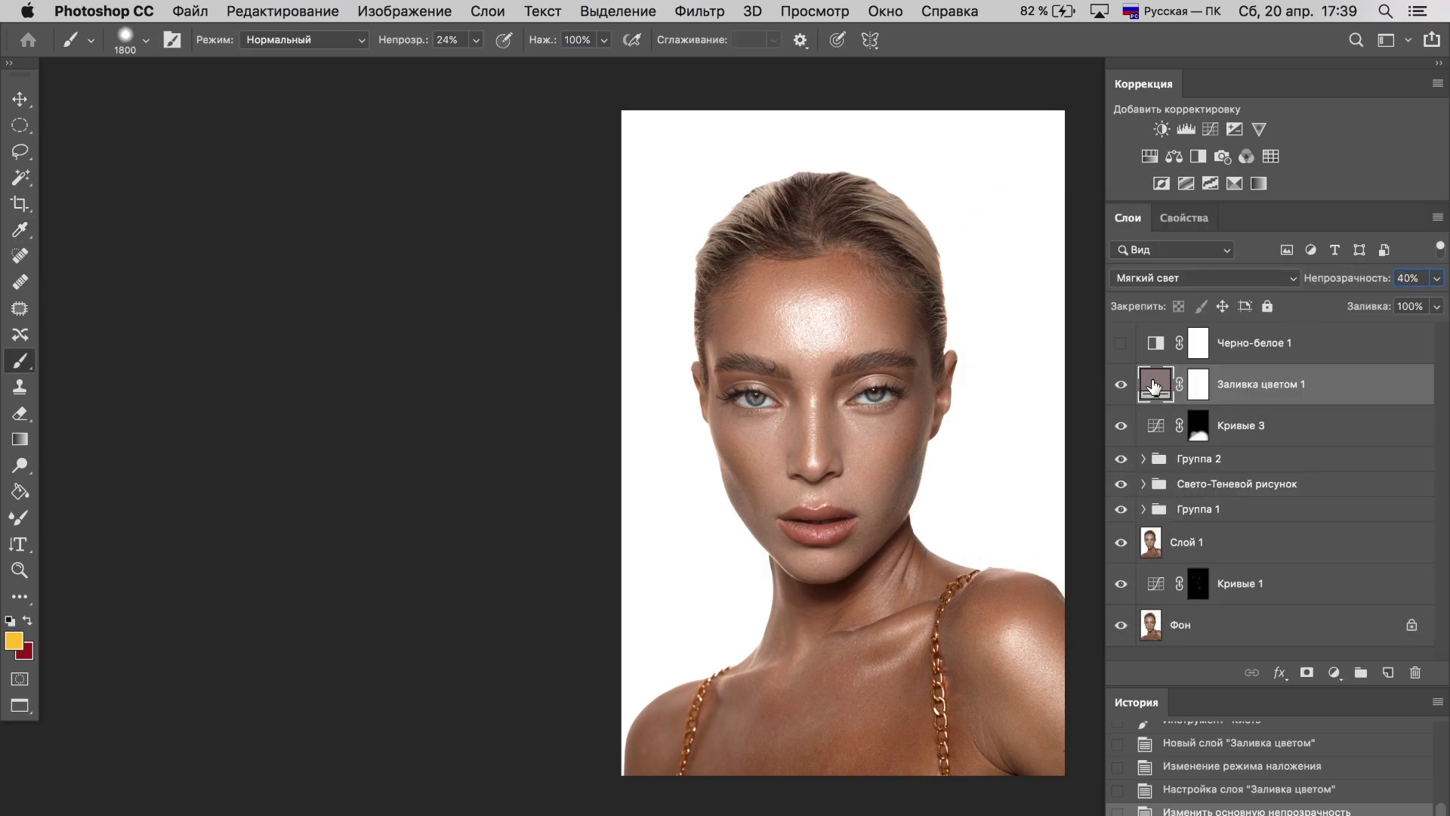
{"action": "double_click", "coordinate": [1153, 387]}
{"action": "left_click_drag", "start_coordinate": [1204, 531], "coordinate": [1203, 504]}
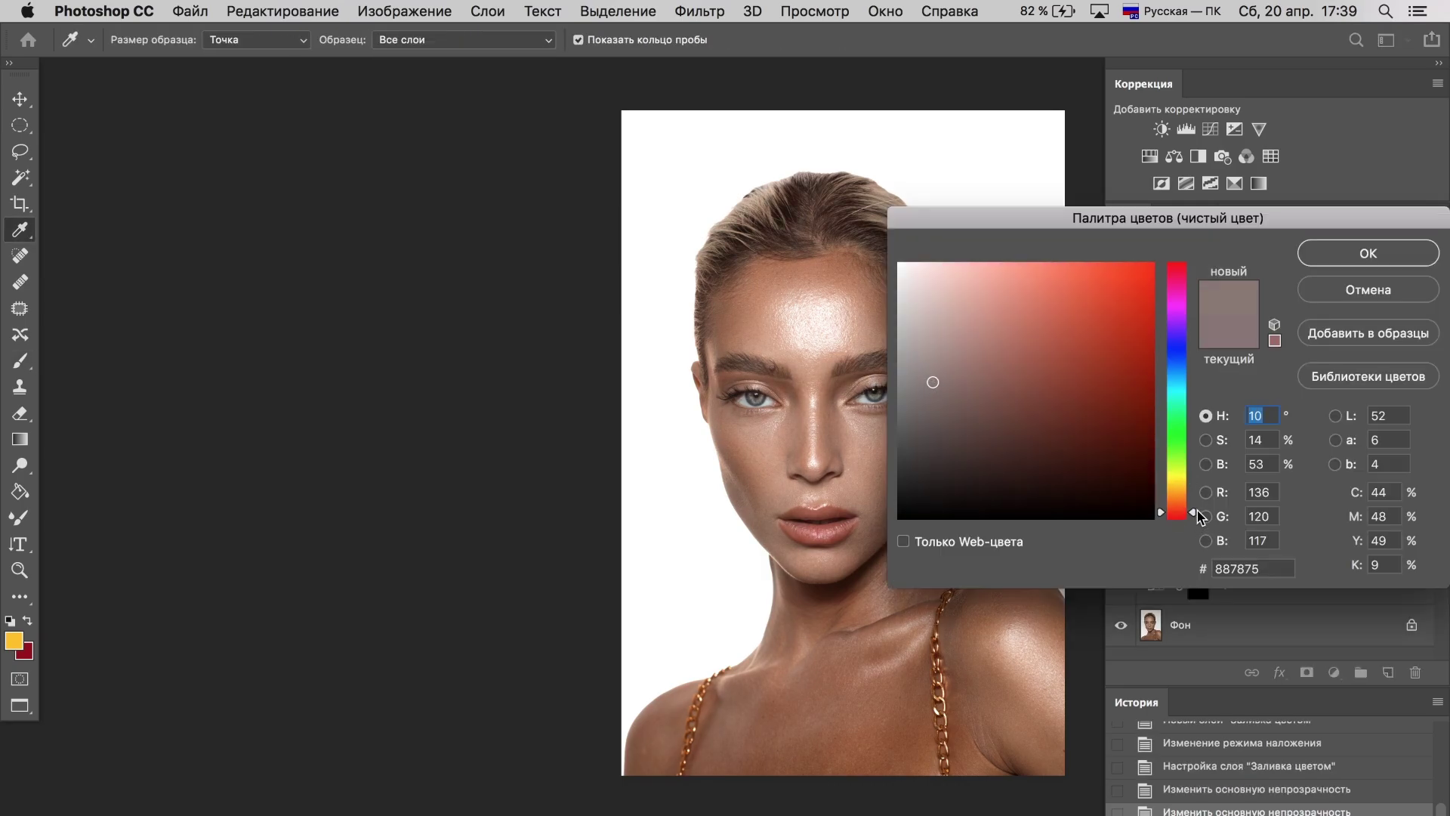
{"action": "left_click", "coordinate": [971, 408]}
{"action": "key", "text": "Return"}
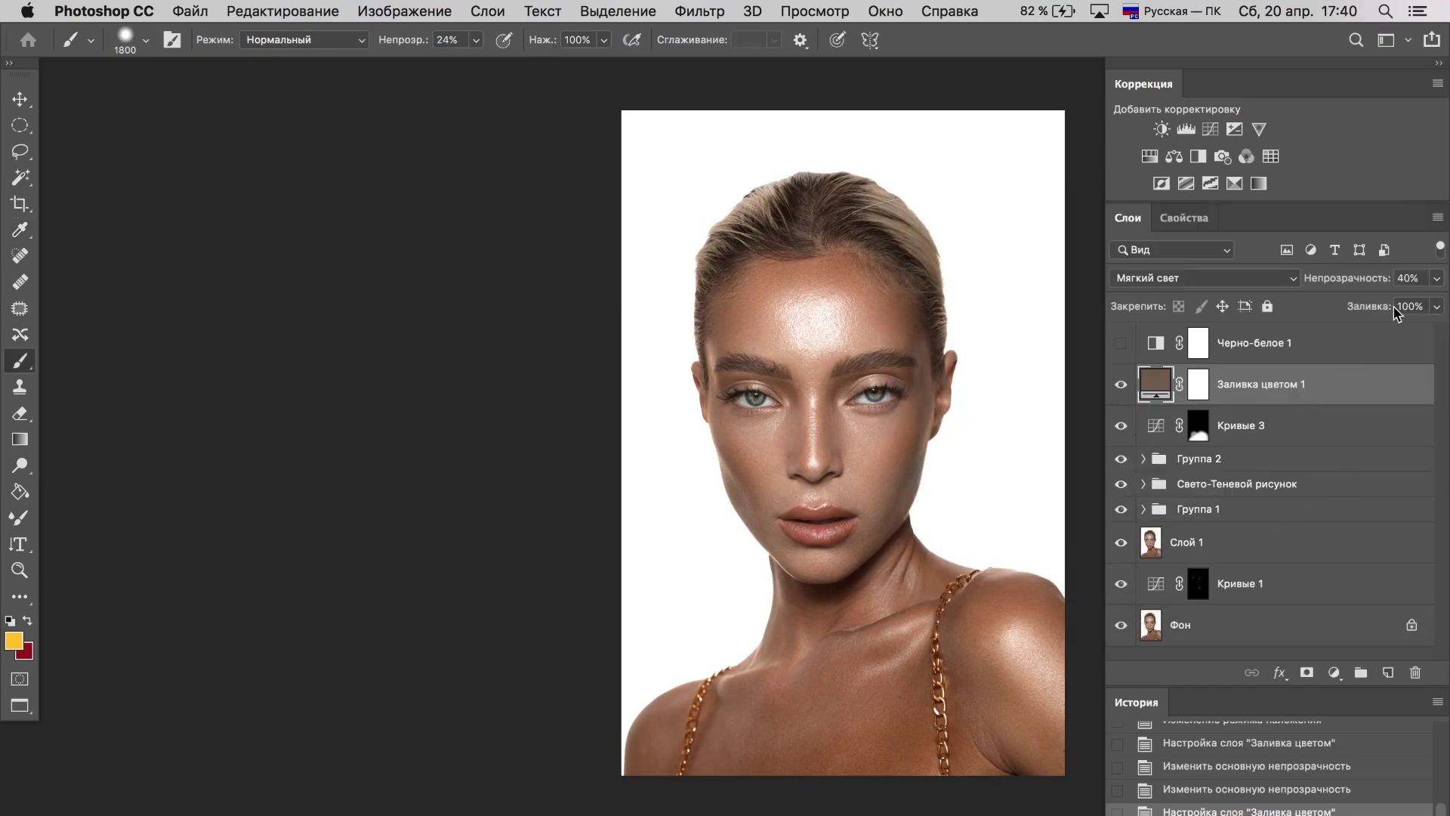
Step: Move the fill and Кривые 3 into Группа 2 and compare the grade
{"action": "left_click", "coordinate": [1246, 425], "text": "shift"}
{"action": "left_click_drag", "start_coordinate": [1246, 425], "coordinate": [1208, 459]}
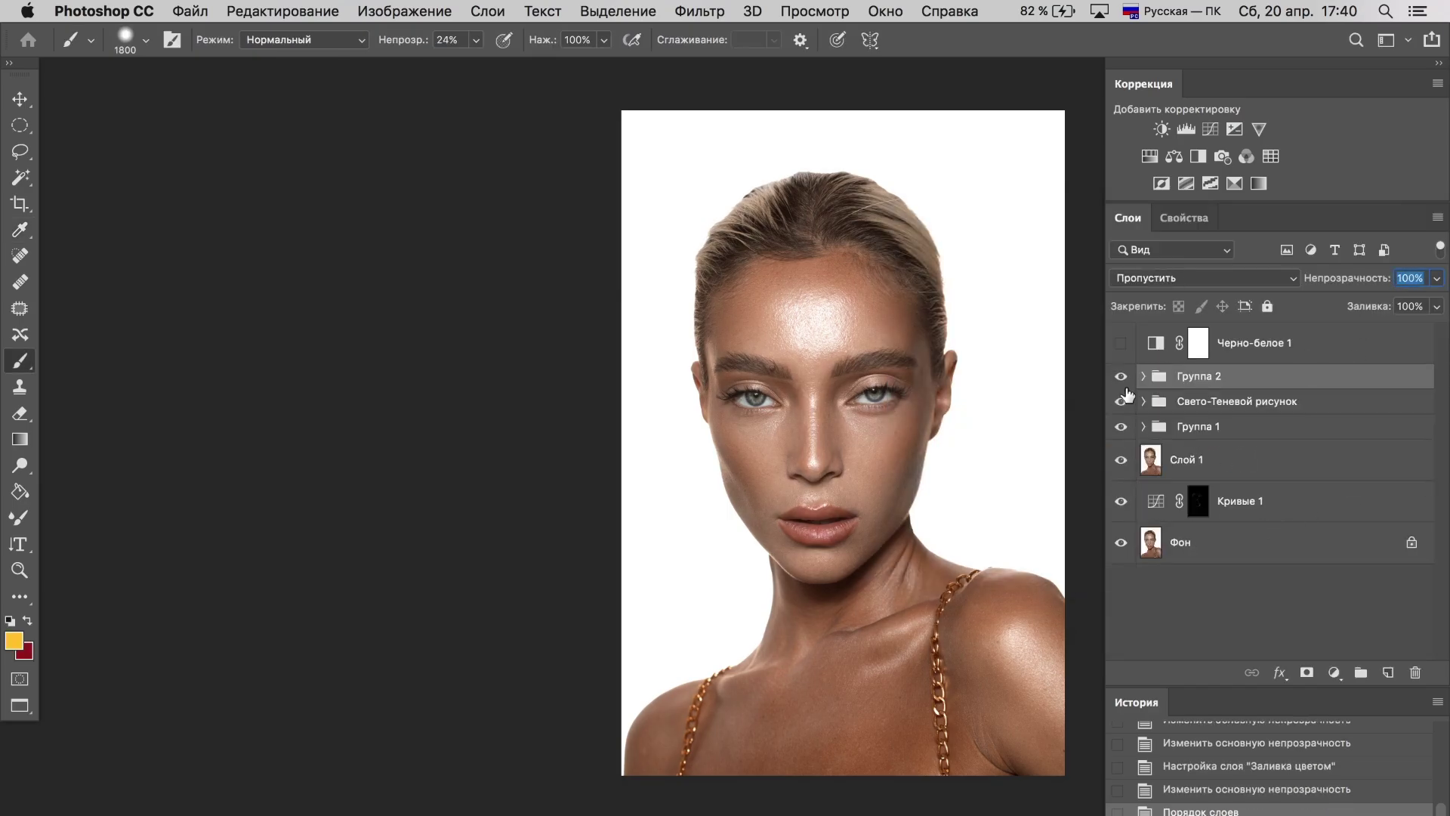
{"action": "left_click", "coordinate": [1121, 377]}
{"action": "left_click", "coordinate": [1125, 384]}
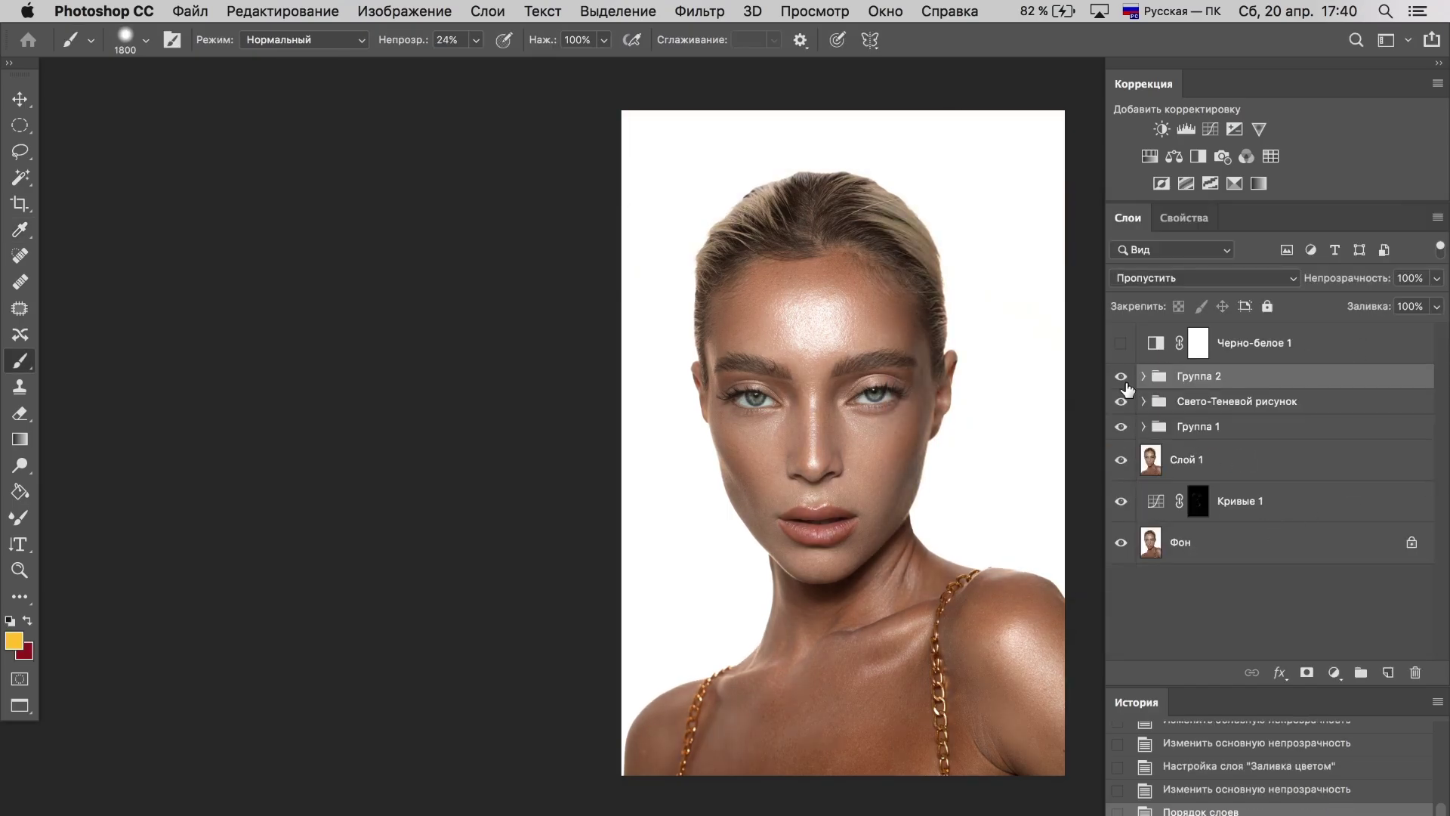